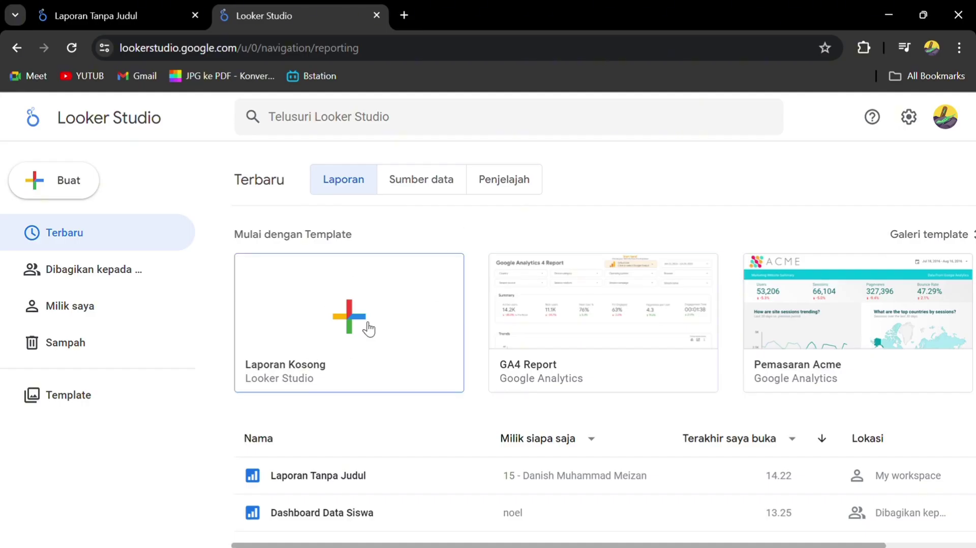
# Step: Create a new blank report from the Laporan Kosong template
pyautogui.scroll(-2, 367, 325)
pyautogui.scroll(2, 367, 326)
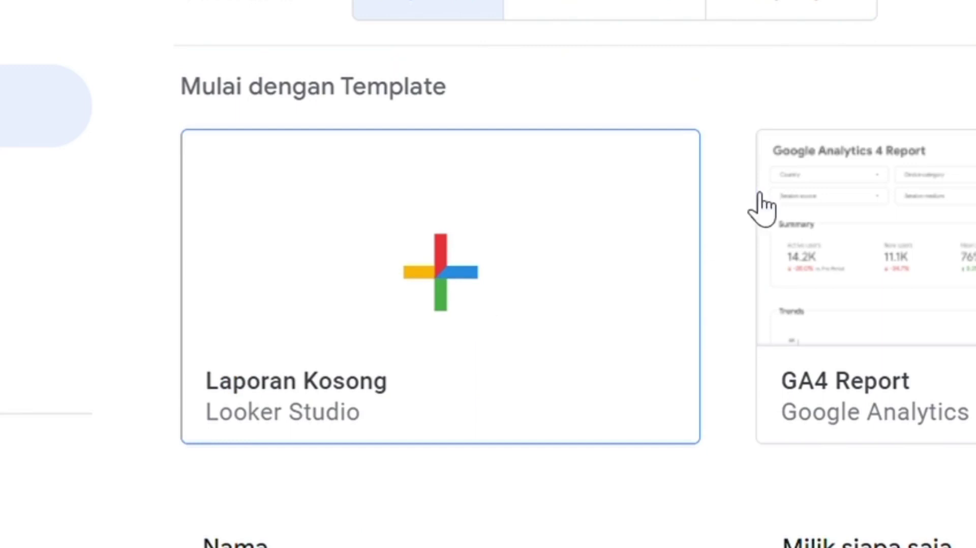
pyautogui.click(705, 233)
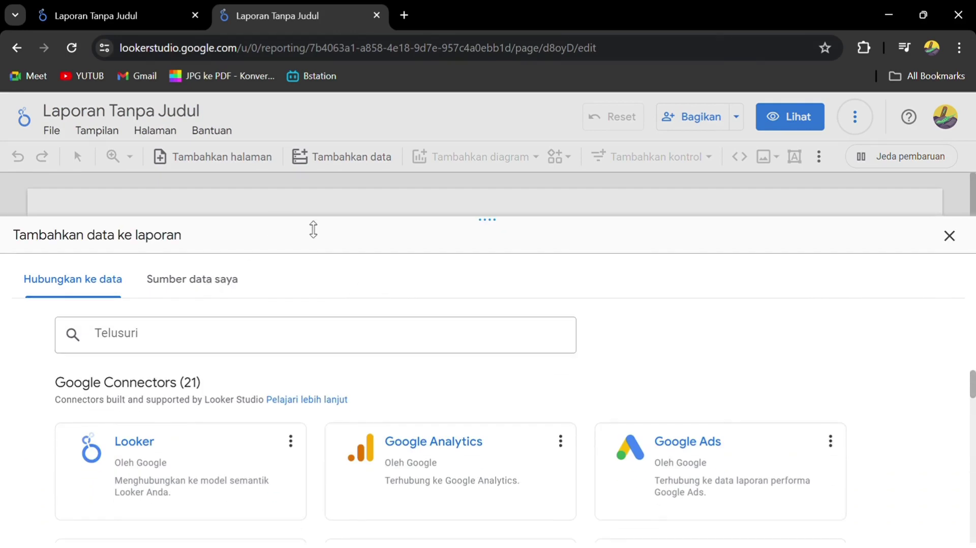
# Step: Connect the report to the Google Spreadsheet "Database 2023 - Agama", using its first row as headers and including hidden and filtered cells
pyautogui.scroll(-2, 305, 409)
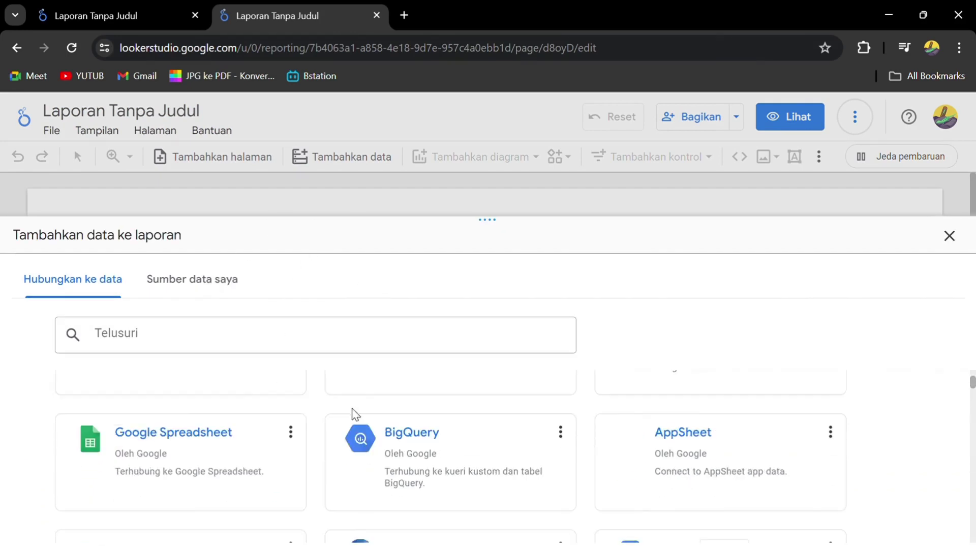
pyautogui.scroll(-2, 364, 461)
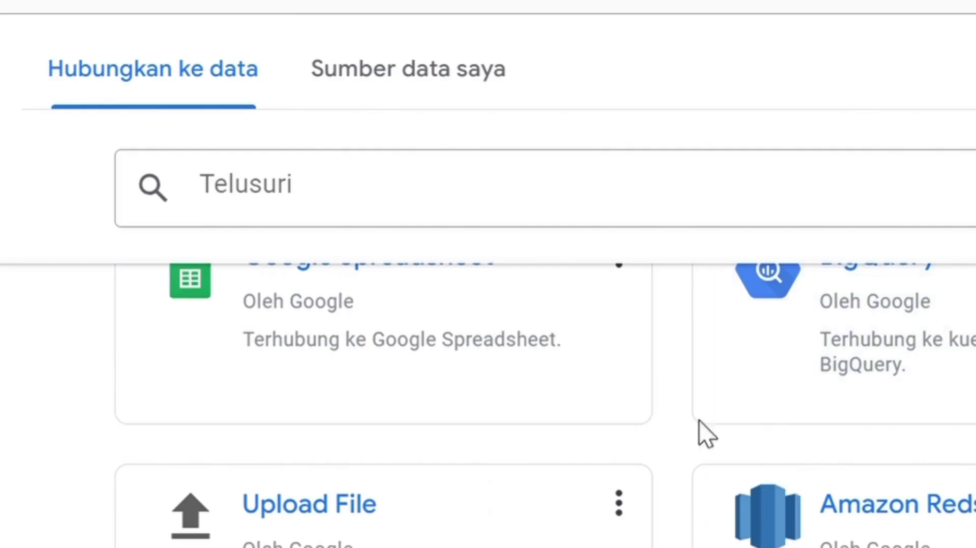
pyautogui.scroll(1, 232, 395)
pyautogui.scroll(-1, 232, 395)
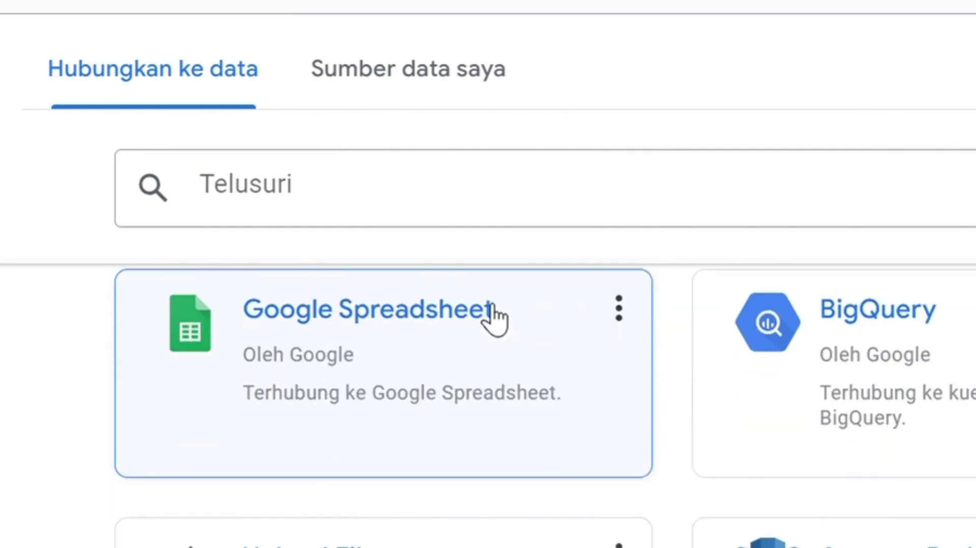
pyautogui.click(417, 436)
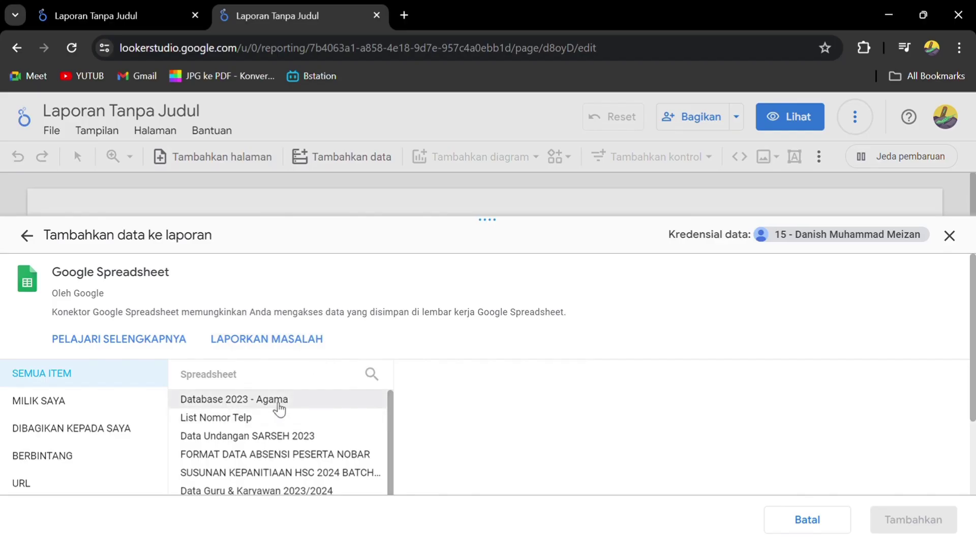
pyautogui.click(281, 407)
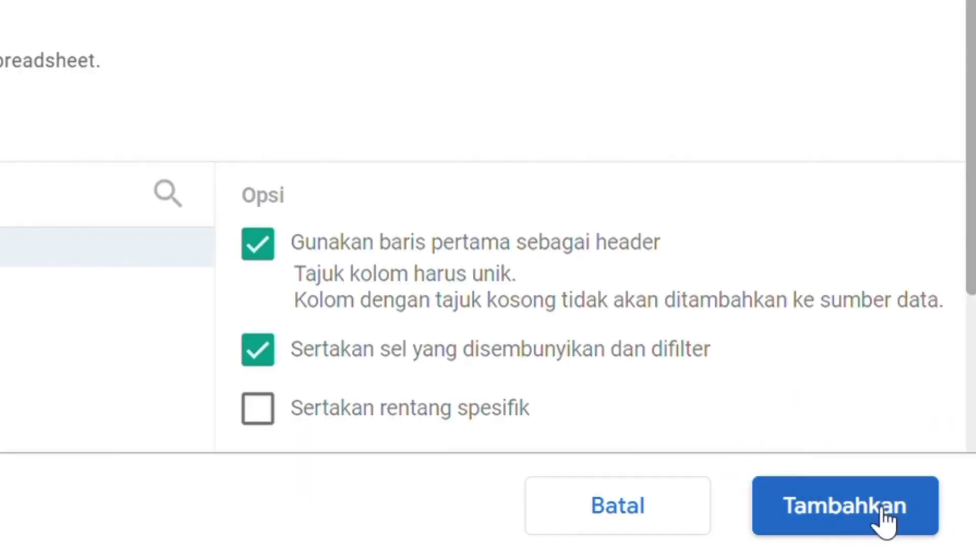
pyautogui.click(883, 508)
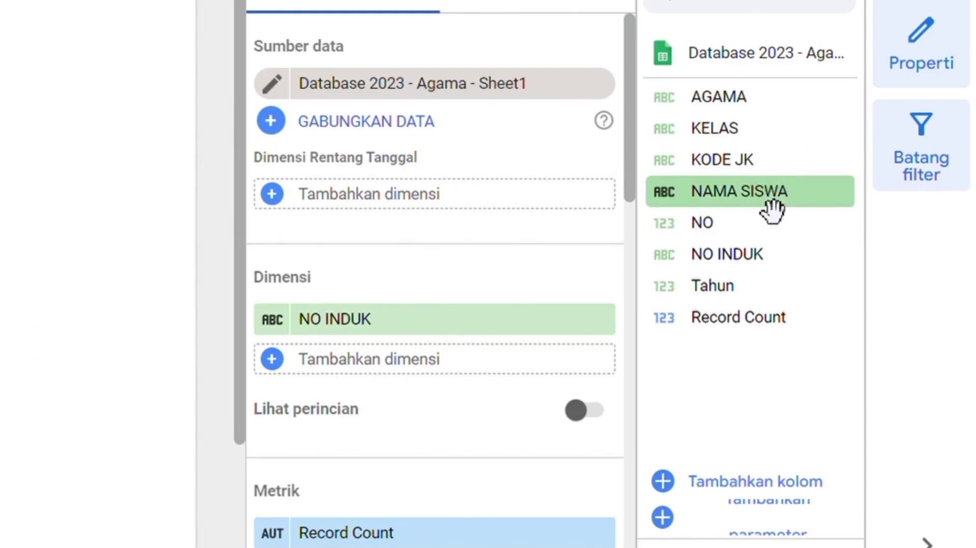
# Step: Add NAMA SISWA, KODE JK, Tahun, KELAS and AGAMA, in that order, as table dimensions after NO INDUK
pyautogui.moveTo(748, 209); pyautogui.dragTo(393, 375)
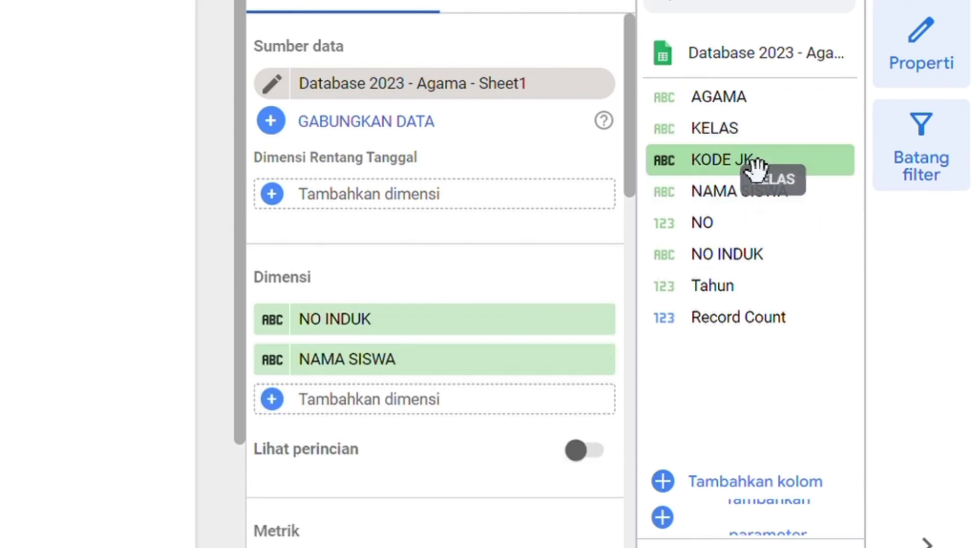
pyautogui.moveTo(761, 178); pyautogui.dragTo(417, 407)
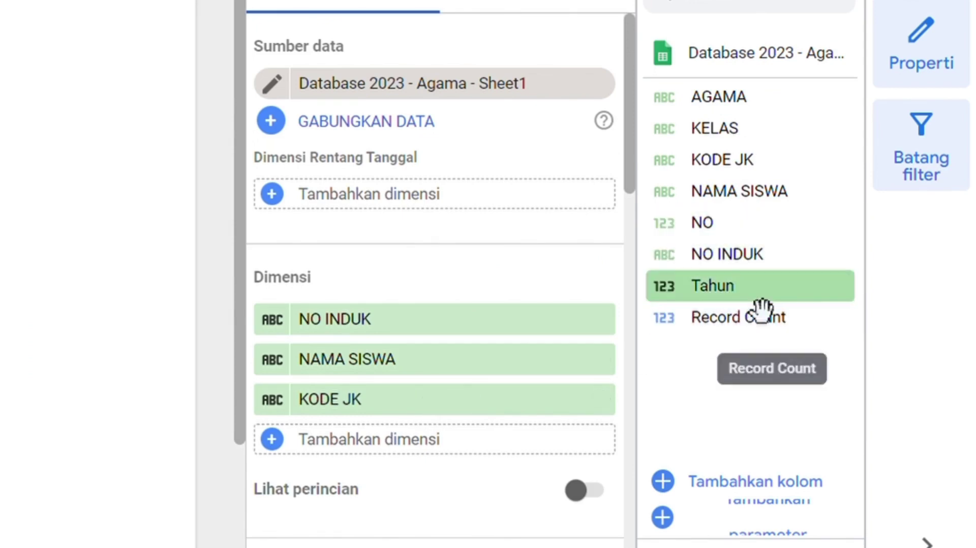
pyautogui.moveTo(759, 297); pyautogui.dragTo(420, 461)
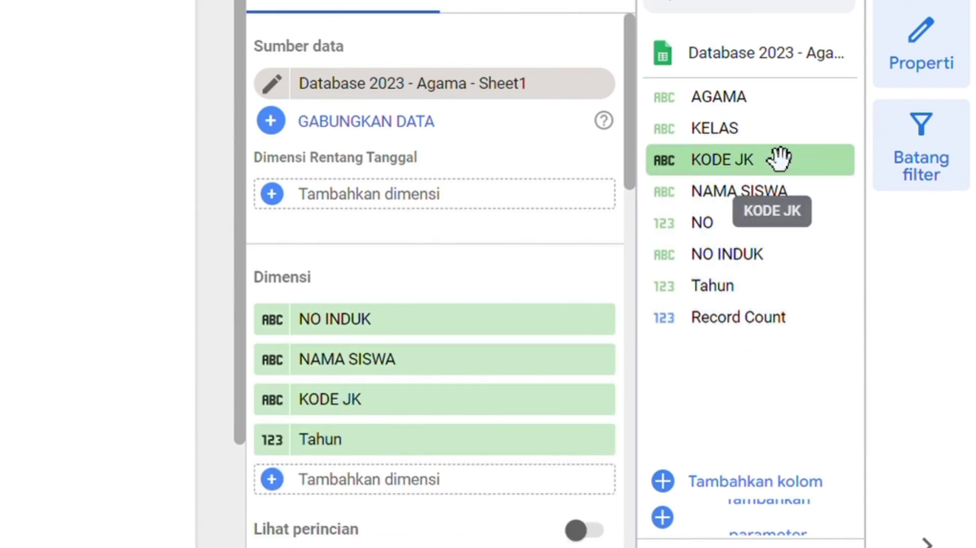
pyautogui.moveTo(793, 155); pyautogui.dragTo(420, 503)
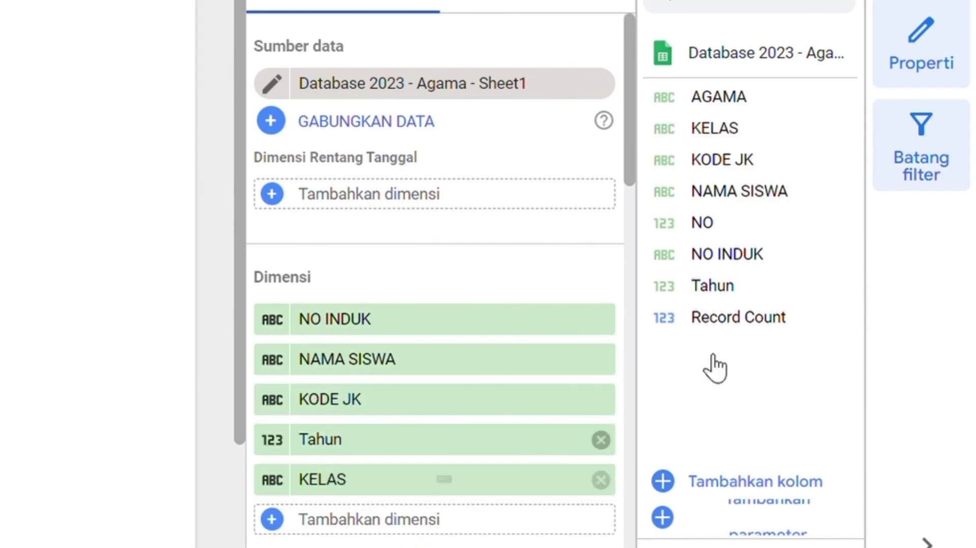
pyautogui.moveTo(832, 102); pyautogui.dragTo(442, 522)
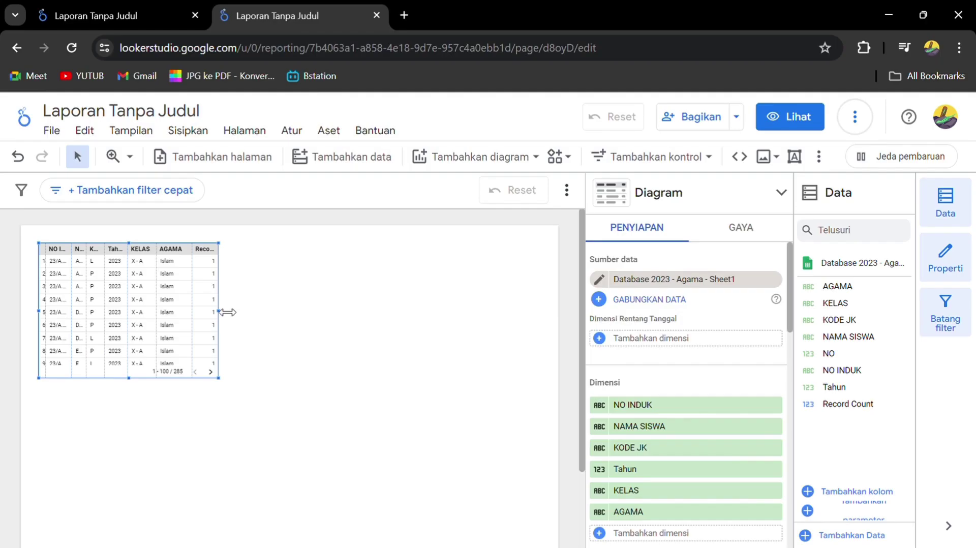
# Step: Widen the table to well over half the page width and remove its Record Count metric
pyautogui.moveTo(228, 313); pyautogui.dragTo(353, 316)
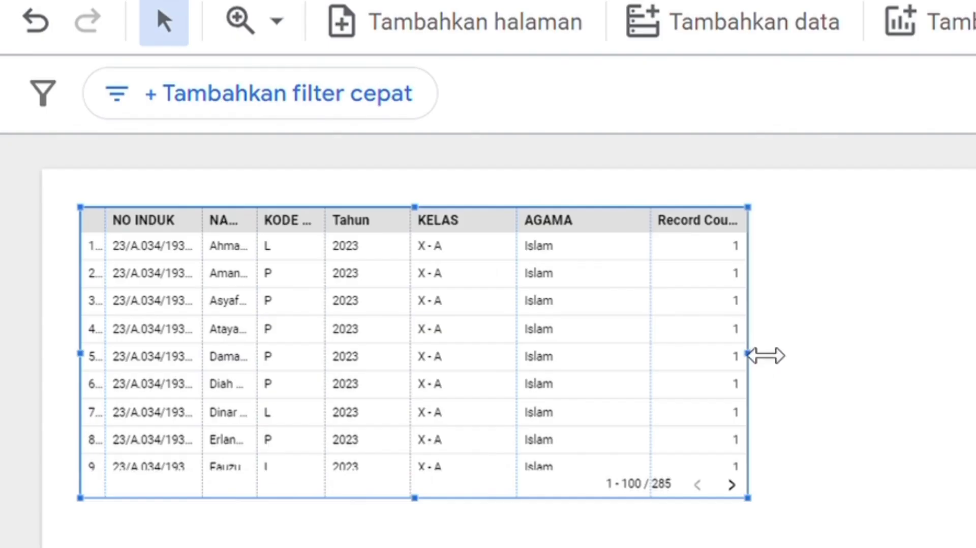
pyautogui.moveTo(765, 356); pyautogui.dragTo(841, 357)
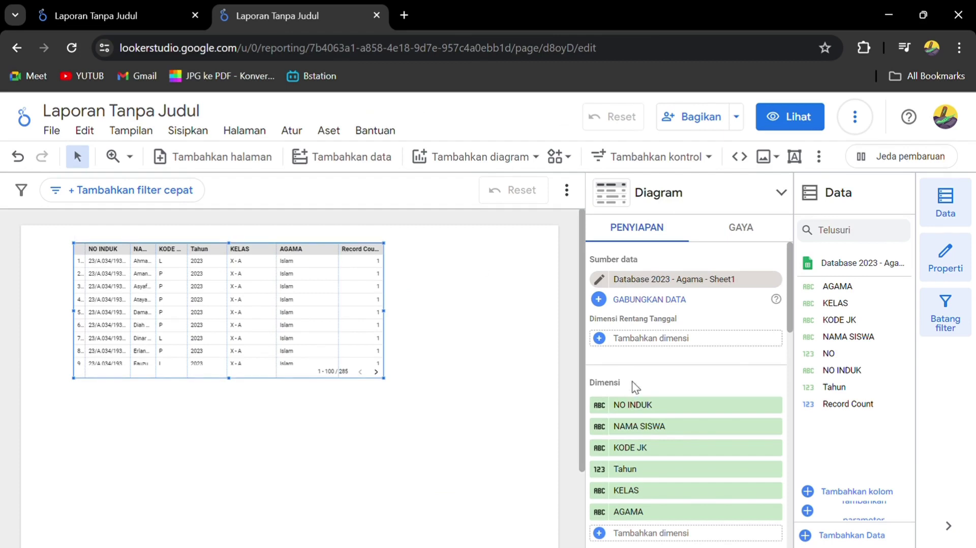
pyautogui.scroll(-3, 632, 381)
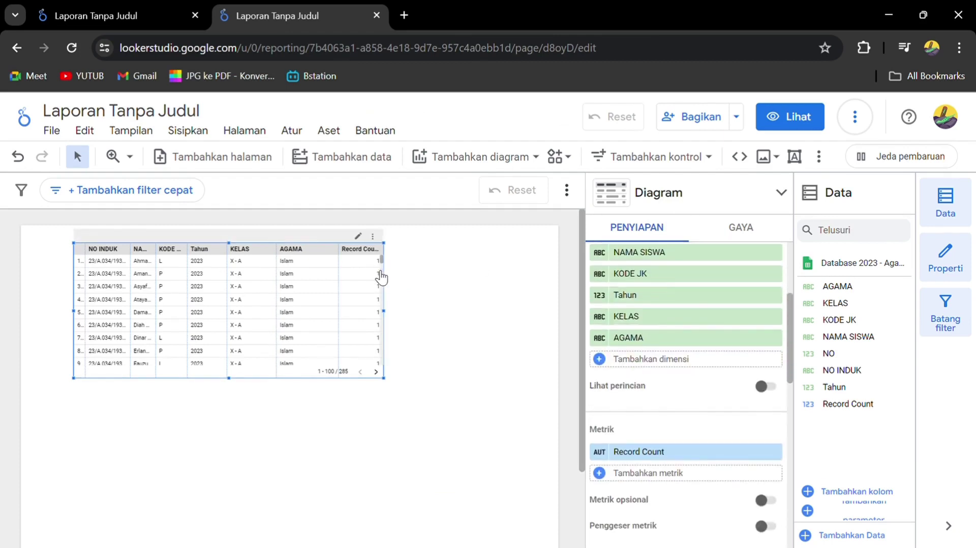
pyautogui.scroll(-2, 719, 398)
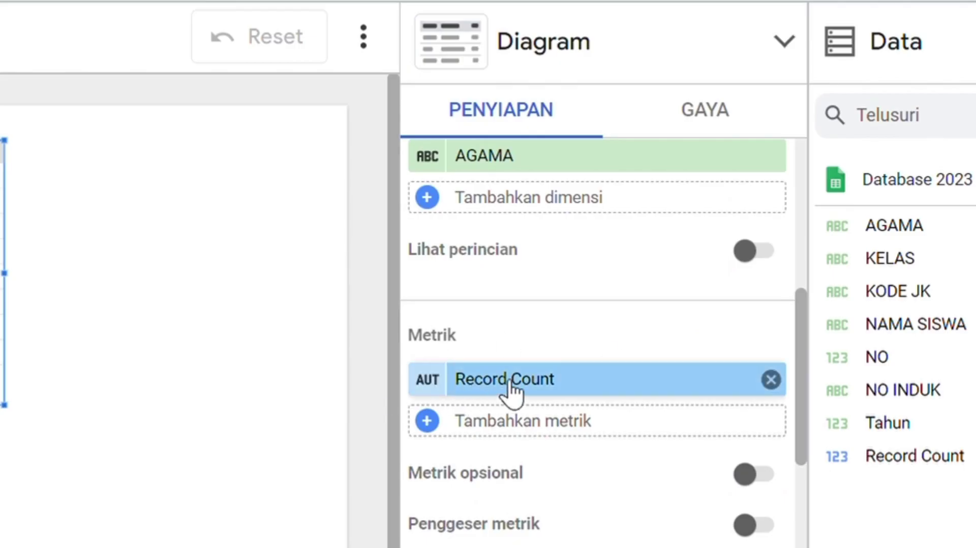
pyautogui.click(781, 380)
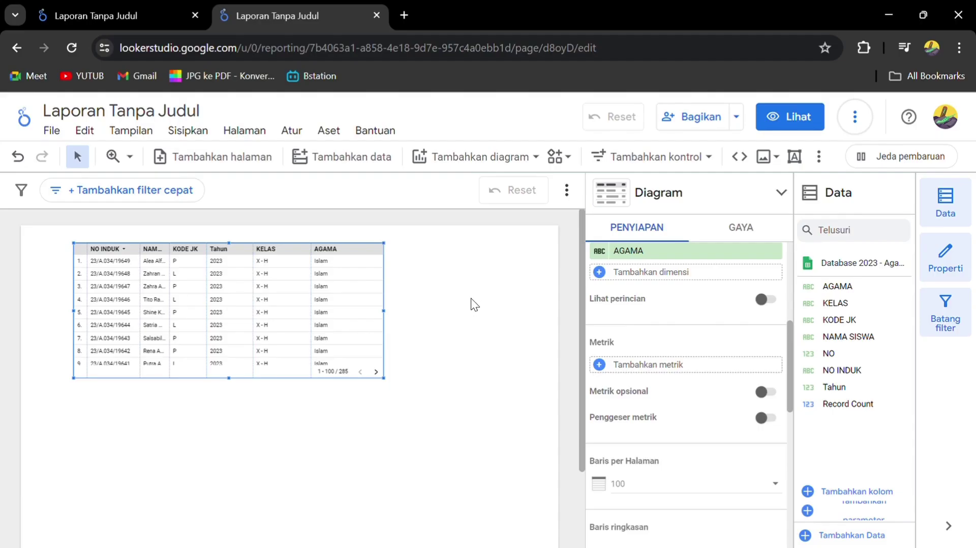
# Step: Shift the table slightly right and adjust its column widths, widening NAMA SISWA to fit student names and narrowing KELAS and AGAMA
pyautogui.click(175, 249)
pyautogui.click(376, 292)
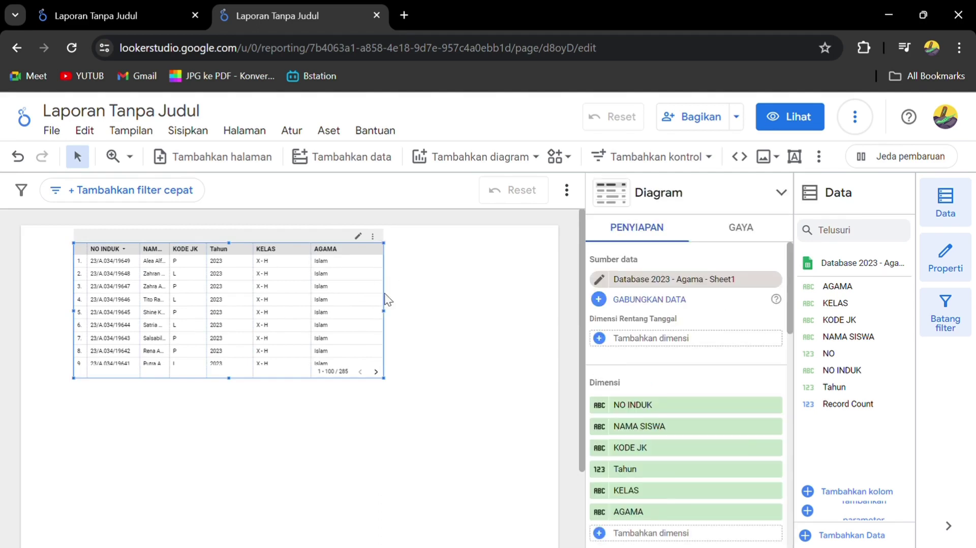
pyautogui.moveTo(385, 314); pyautogui.dragTo(396, 313)
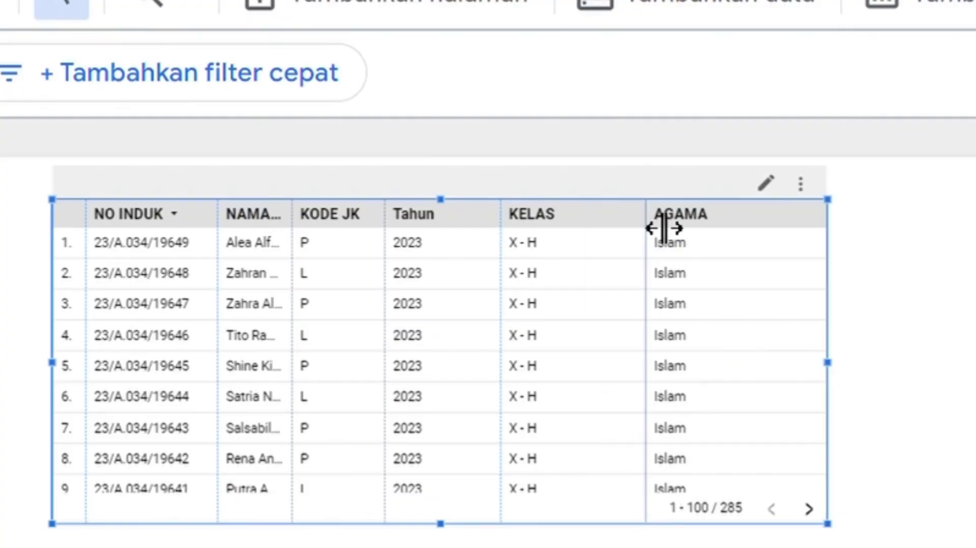
pyautogui.moveTo(664, 228); pyautogui.dragTo(727, 233)
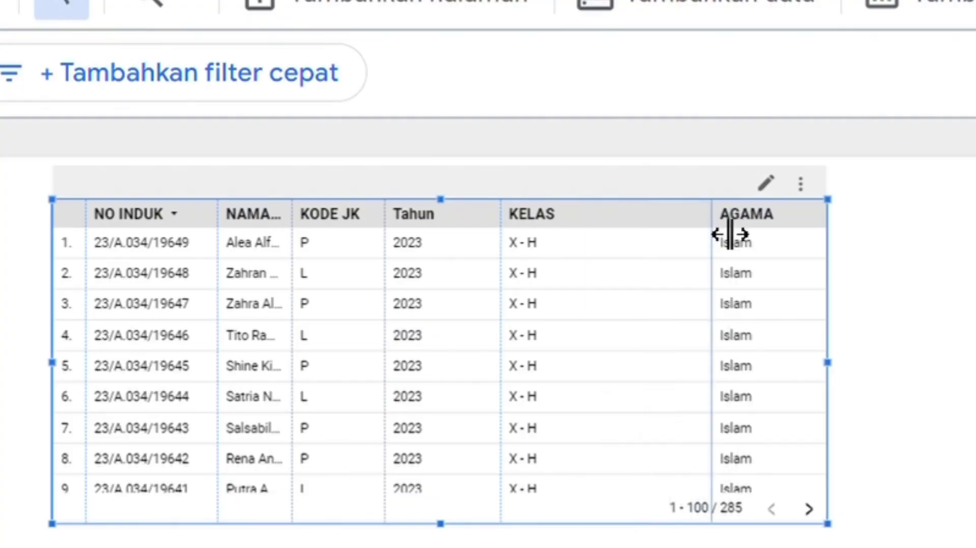
pyautogui.moveTo(519, 228); pyautogui.dragTo(602, 228)
pyautogui.moveTo(383, 213); pyautogui.dragTo(508, 227)
pyautogui.moveTo(311, 224); pyautogui.dragTo(446, 233)
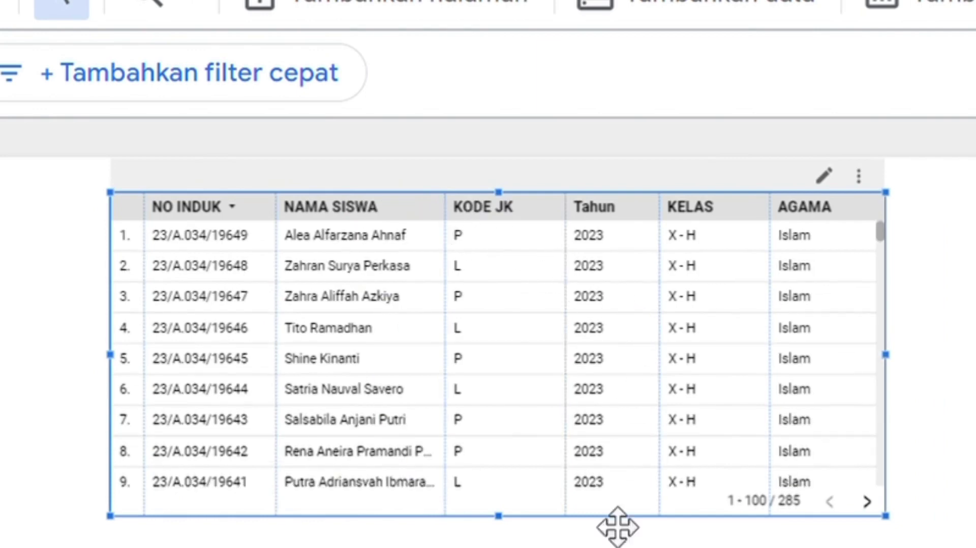
pyautogui.click(329, 466)
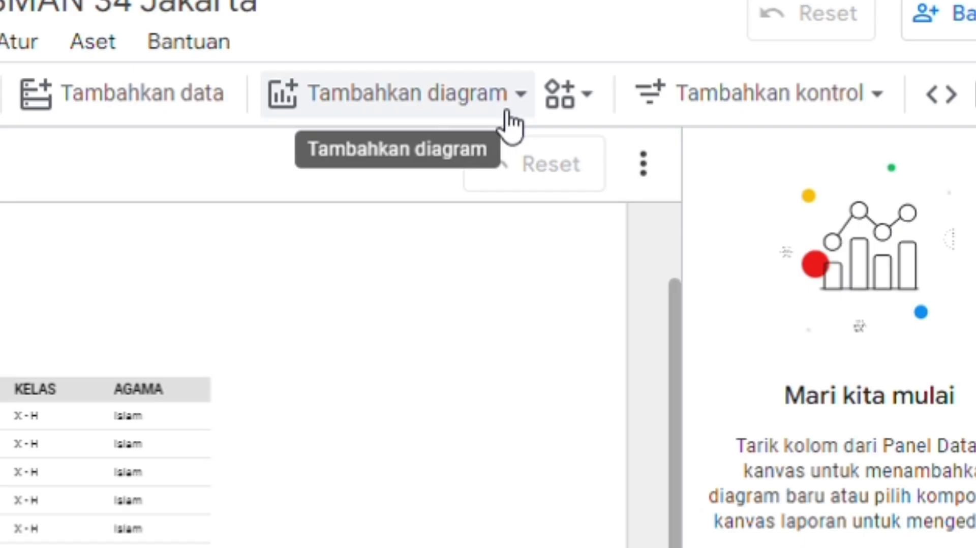
# Step: Add a pie chart to the right of the bar chart and move it slightly up and right
pyautogui.click(496, 109)
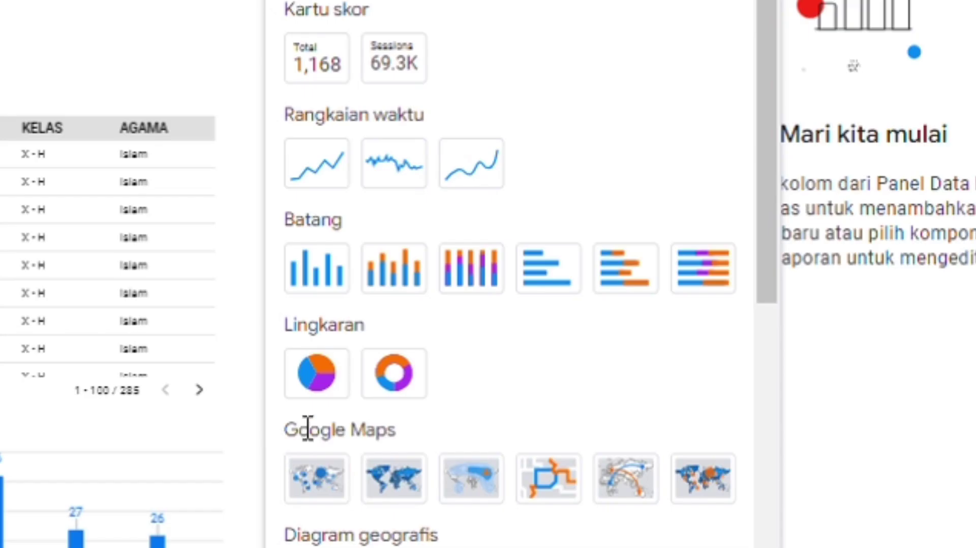
pyautogui.click(320, 391)
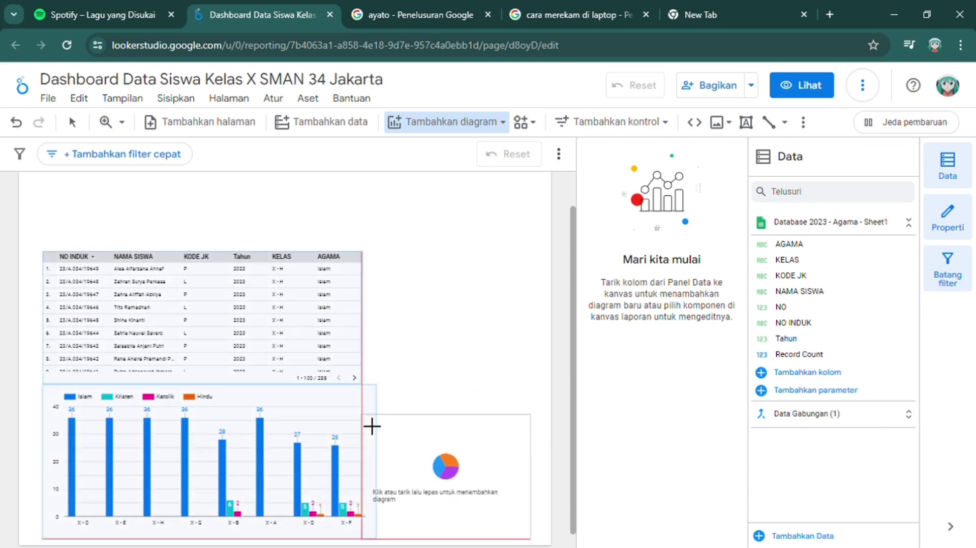
pyautogui.click(370, 426)
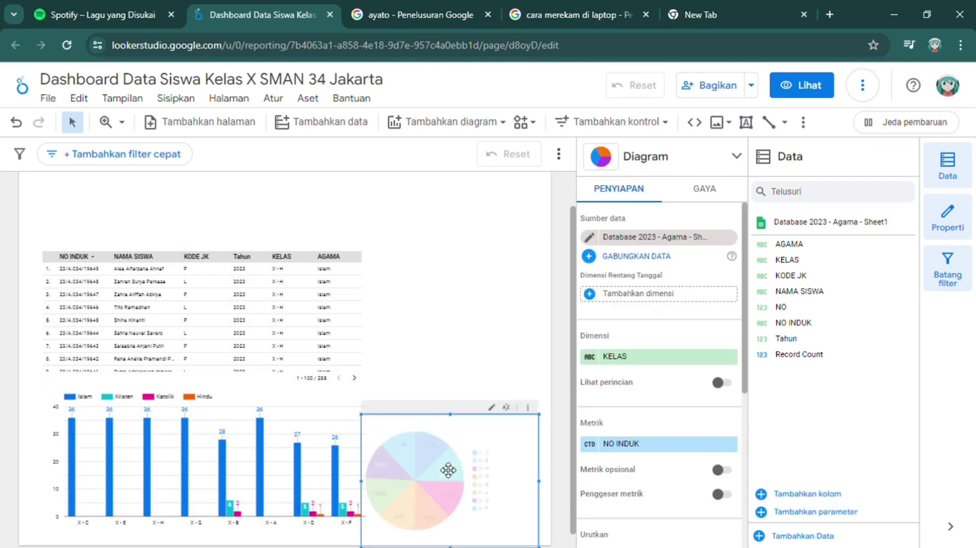
pyautogui.rightClick(473, 414)
pyautogui.click(455, 416)
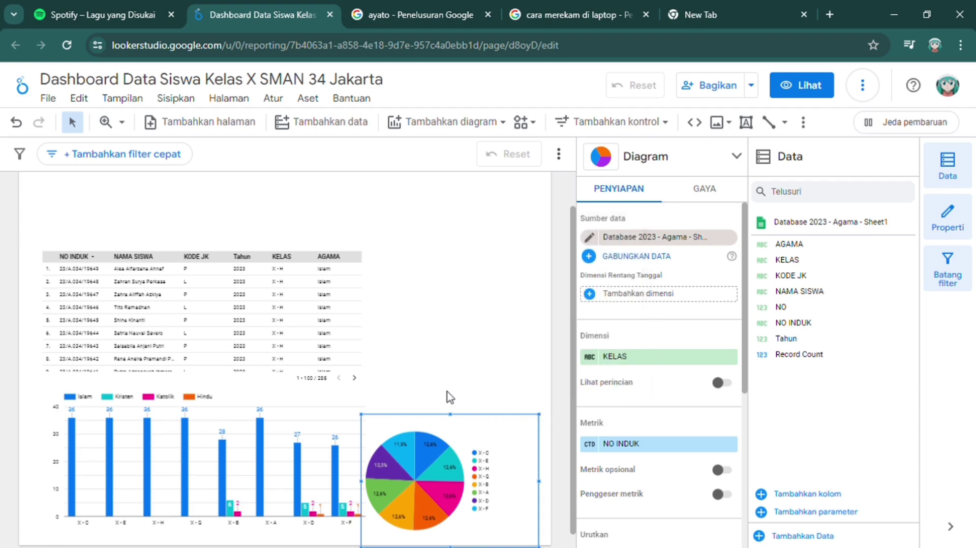
pyautogui.moveTo(461, 442); pyautogui.dragTo(472, 415)
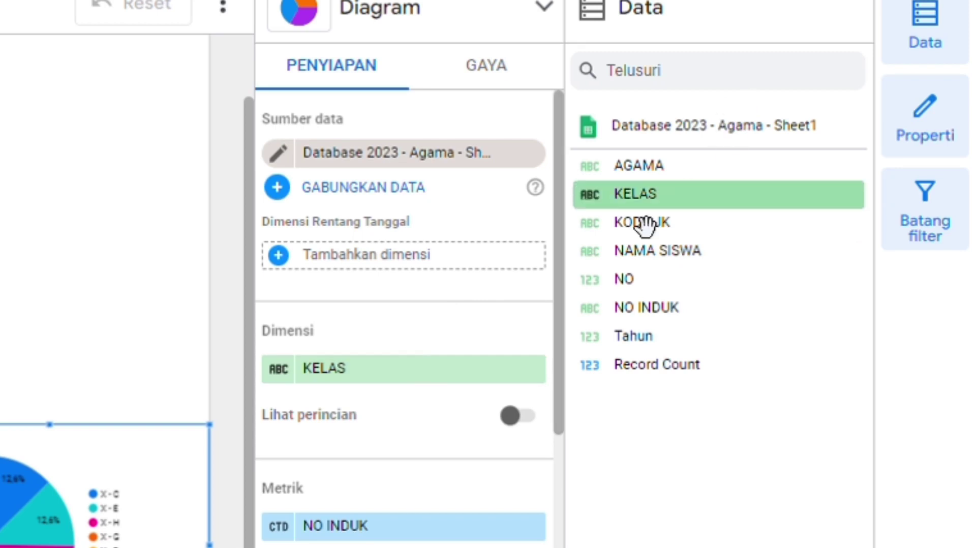
# Step: Replace the pie chart's KELAS dimension with AGAMA
pyautogui.moveTo(683, 181); pyautogui.dragTo(666, 200)
pyautogui.moveTo(515, 362); pyautogui.dragTo(436, 394)
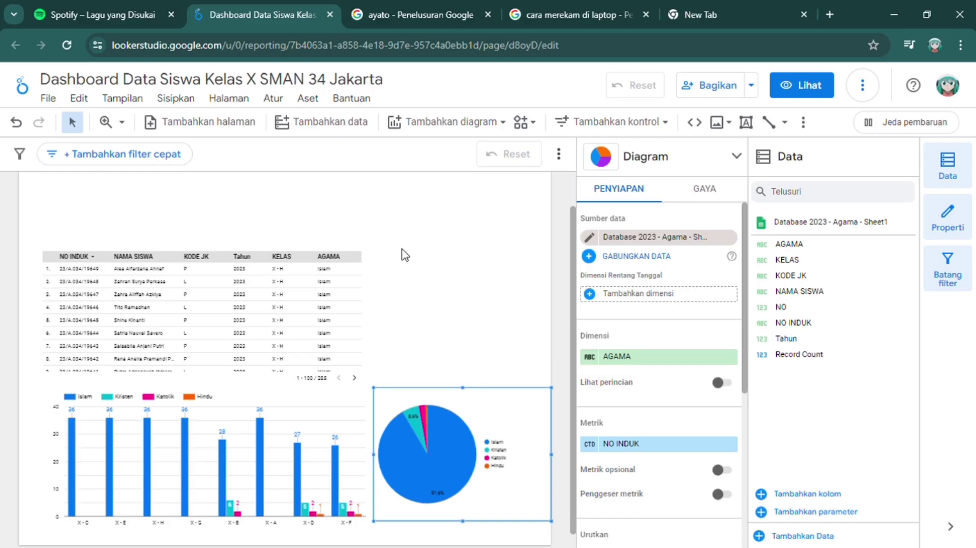
pyautogui.click(496, 262)
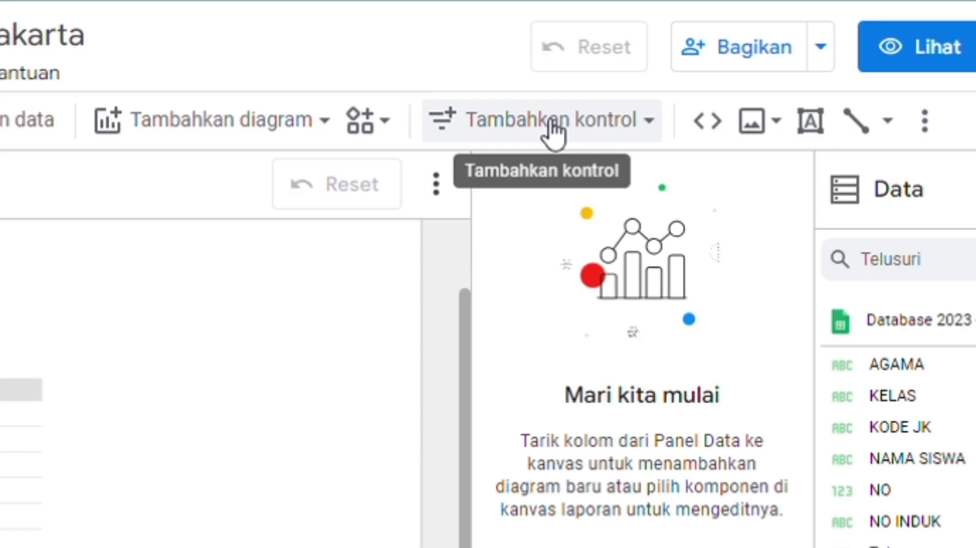
# Step: Add a drop-down menu control above the table, enlarge it to fill the space there and select it
pyautogui.click(554, 133)
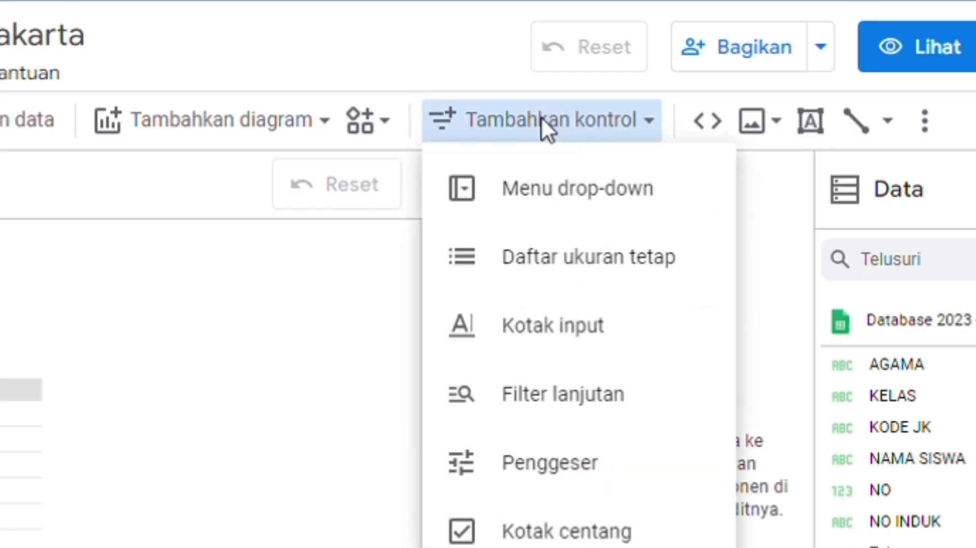
pyautogui.click(544, 190)
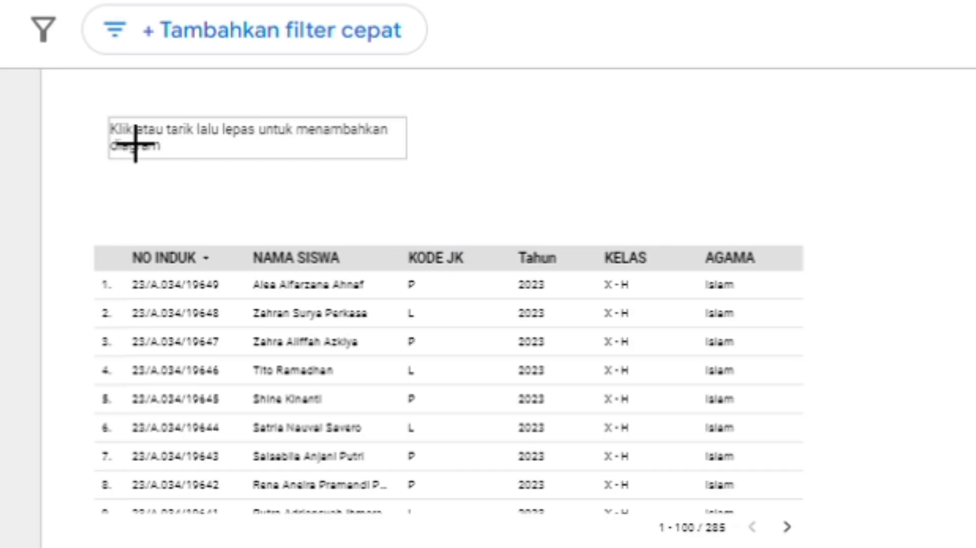
pyautogui.click(61, 203)
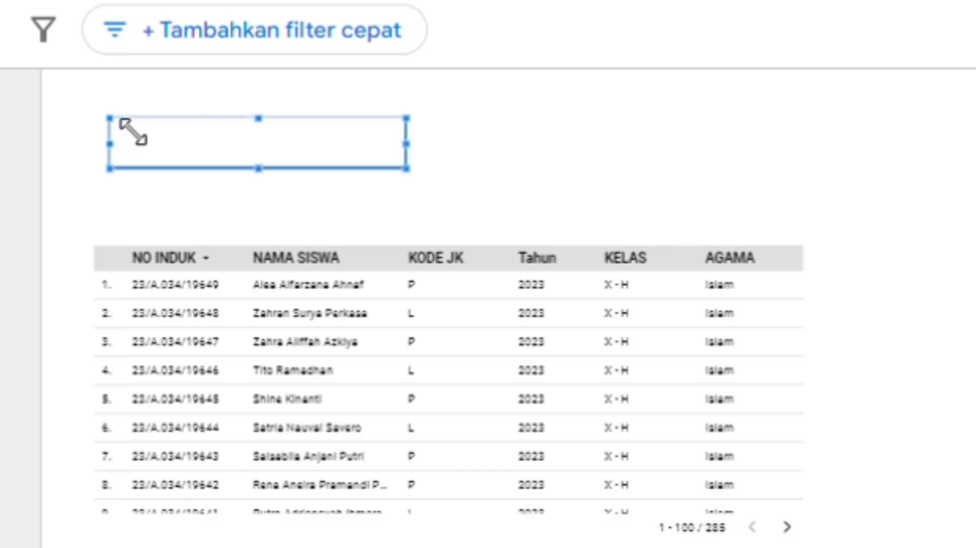
pyautogui.moveTo(407, 170); pyautogui.dragTo(483, 225)
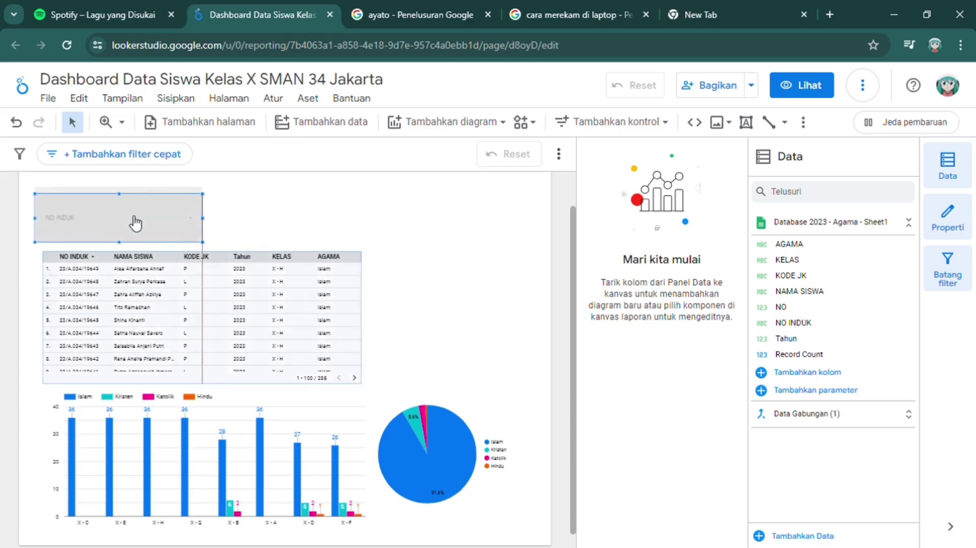
pyautogui.moveTo(135, 223); pyautogui.dragTo(144, 223)
pyautogui.click(153, 220)
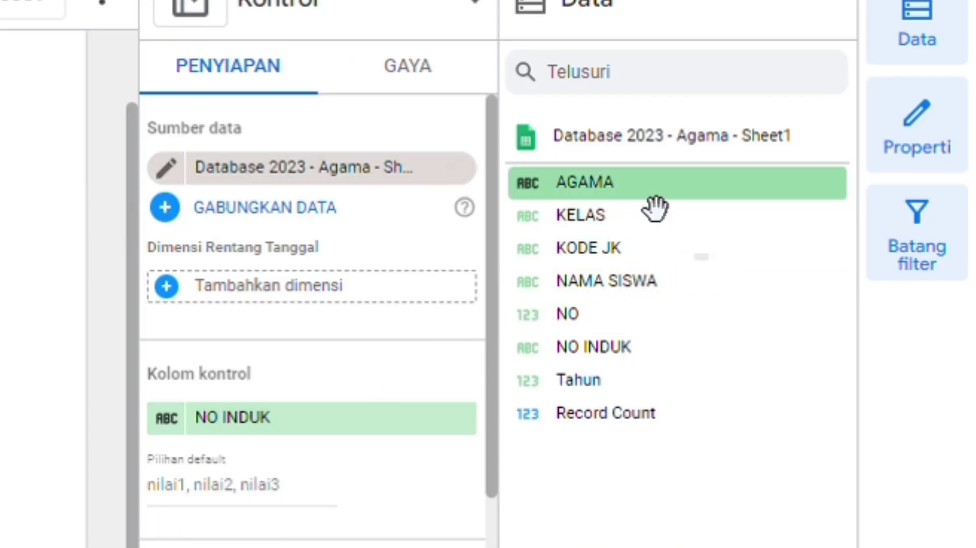
# Step: Set the drop-down control's field to KELAS
pyautogui.moveTo(653, 198); pyautogui.dragTo(303, 442)
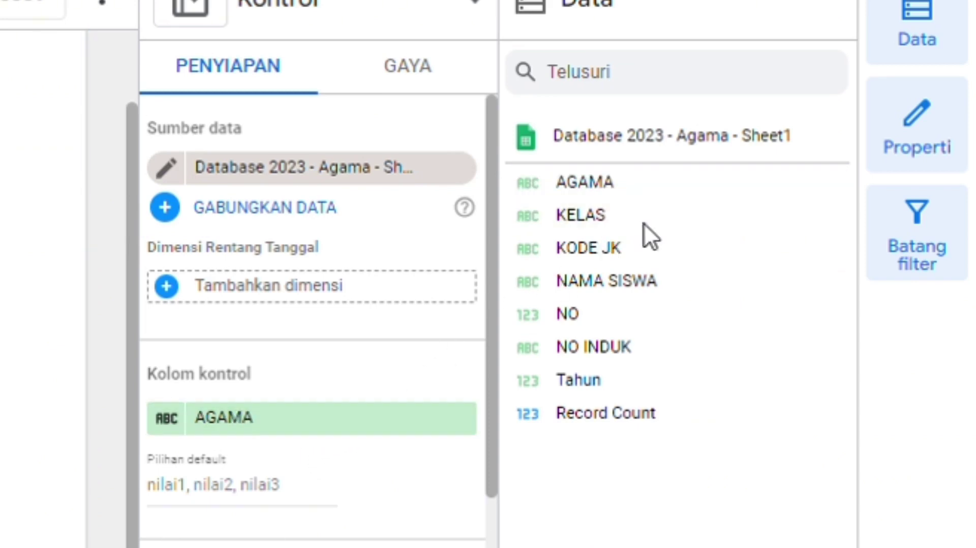
pyautogui.moveTo(649, 231); pyautogui.dragTo(628, 259)
pyautogui.moveTo(380, 417); pyautogui.dragTo(326, 424)
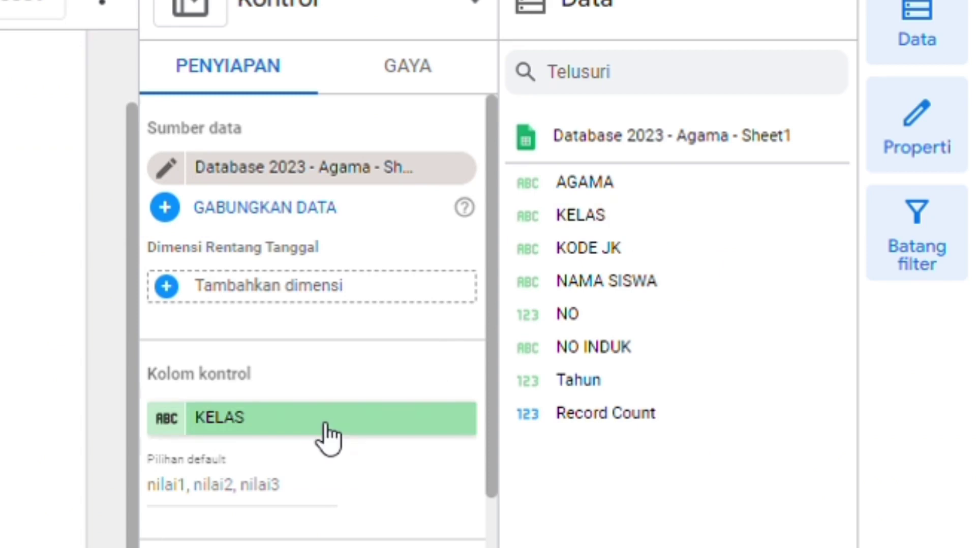
# Step: Turn off the KELAS drop-down's search box, remove its Record Count metric and deselect the control
pyautogui.click(427, 66)
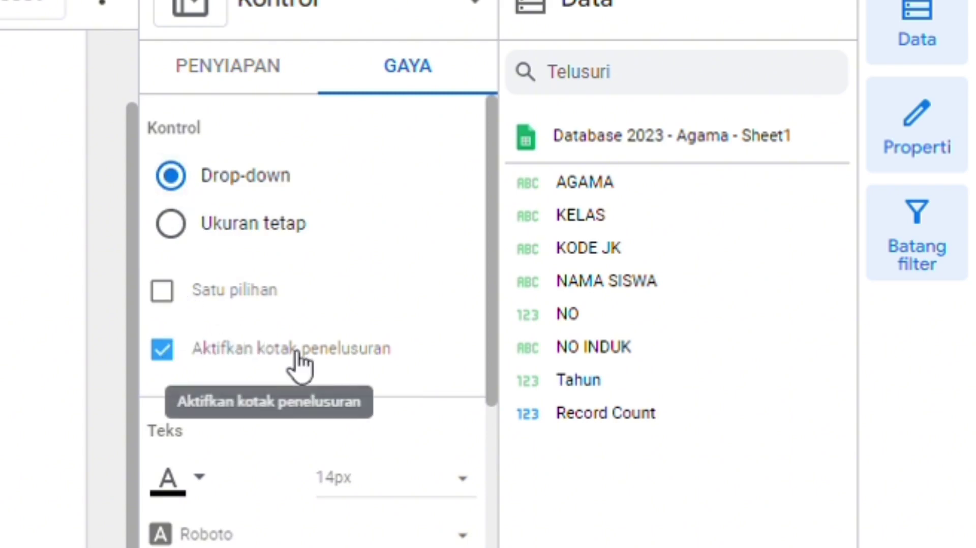
pyautogui.click(171, 355)
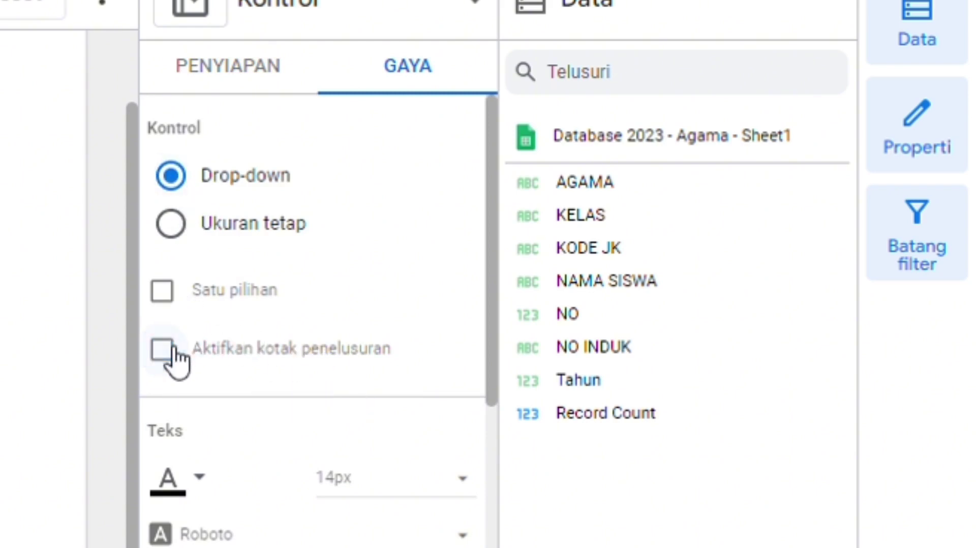
pyautogui.click(258, 71)
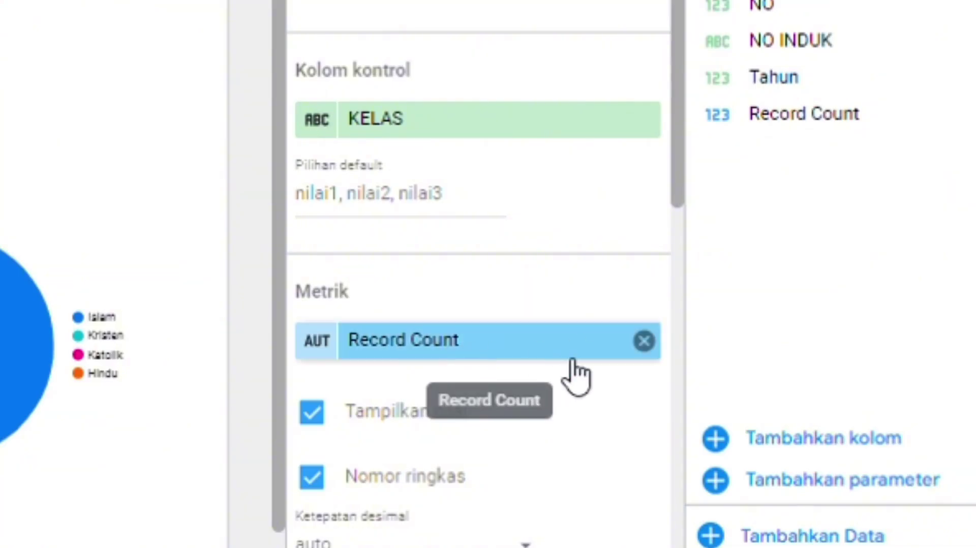
pyautogui.click(653, 344)
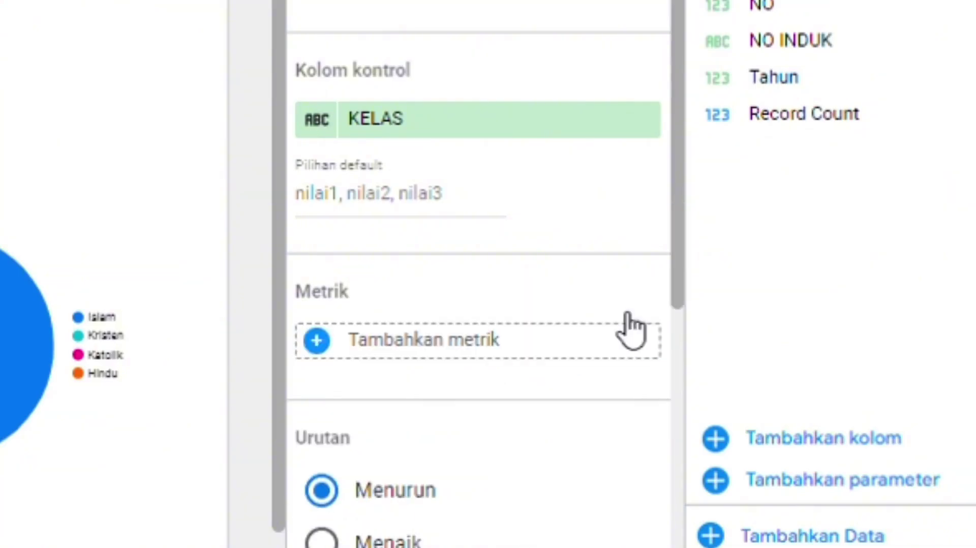
pyautogui.click(529, 244)
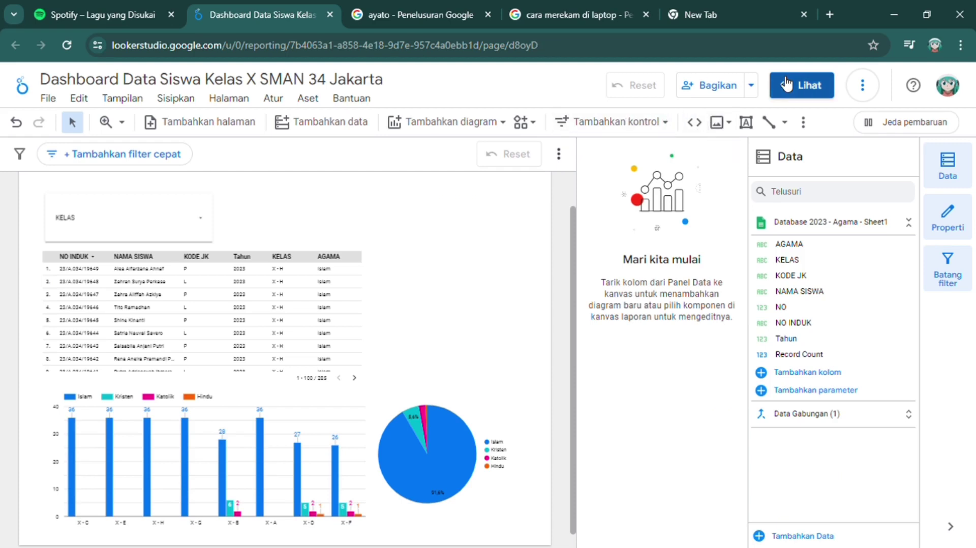
# Step: Preview the report and test the KELAS filter by excluding and restoring X - H, and by showing only X - H
pyautogui.click(785, 84)
pyautogui.click(278, 179)
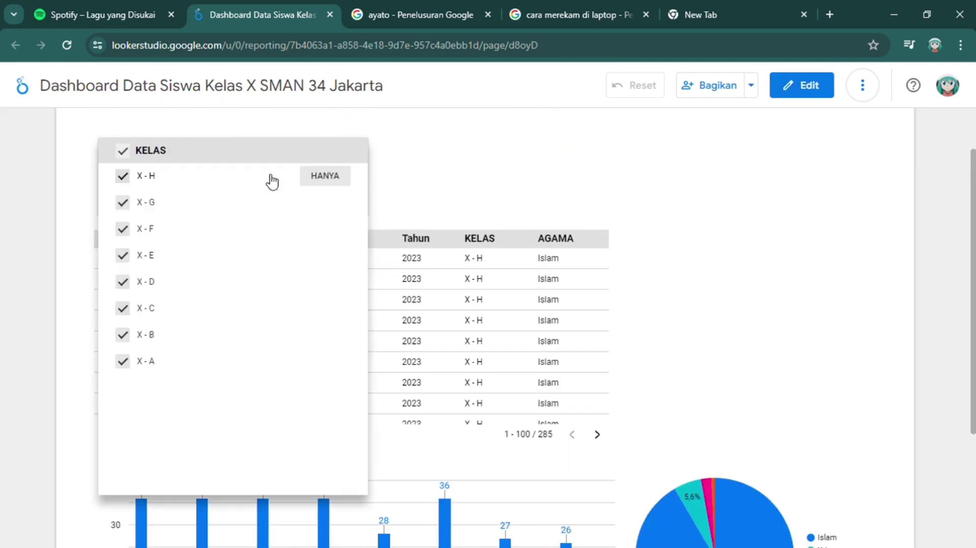
pyautogui.click(160, 184)
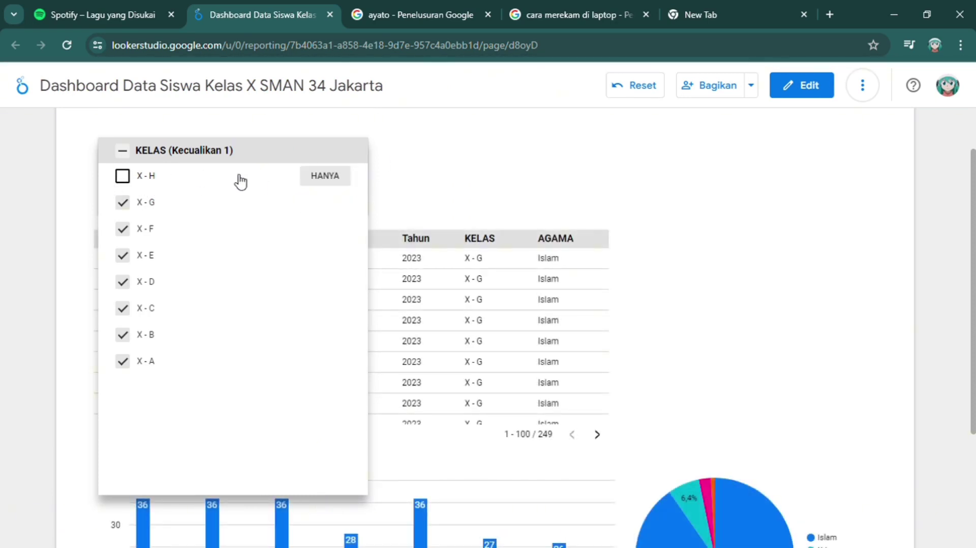
pyautogui.click(122, 179)
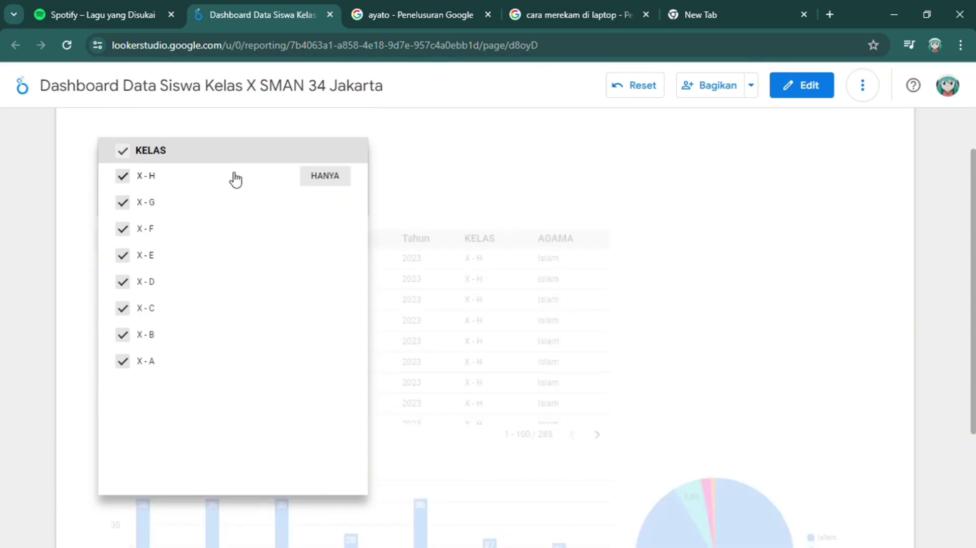
pyautogui.click(336, 179)
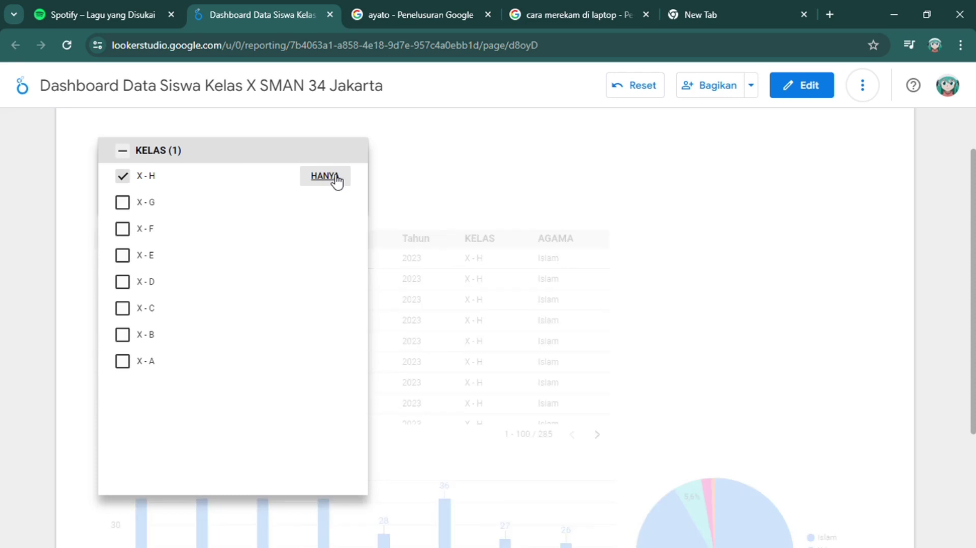
pyautogui.click(499, 141)
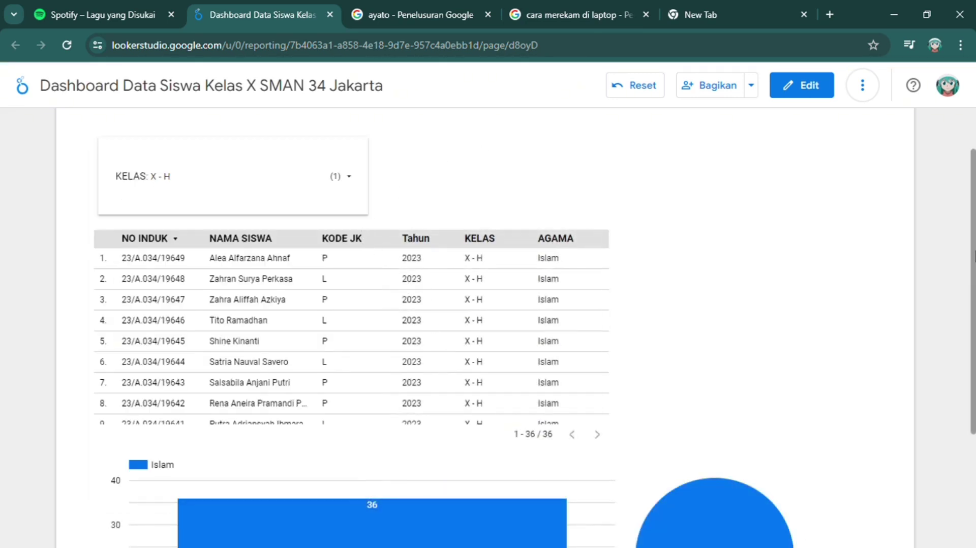
pyautogui.scroll(-3, 968, 272)
pyautogui.scroll(1, 963, 320)
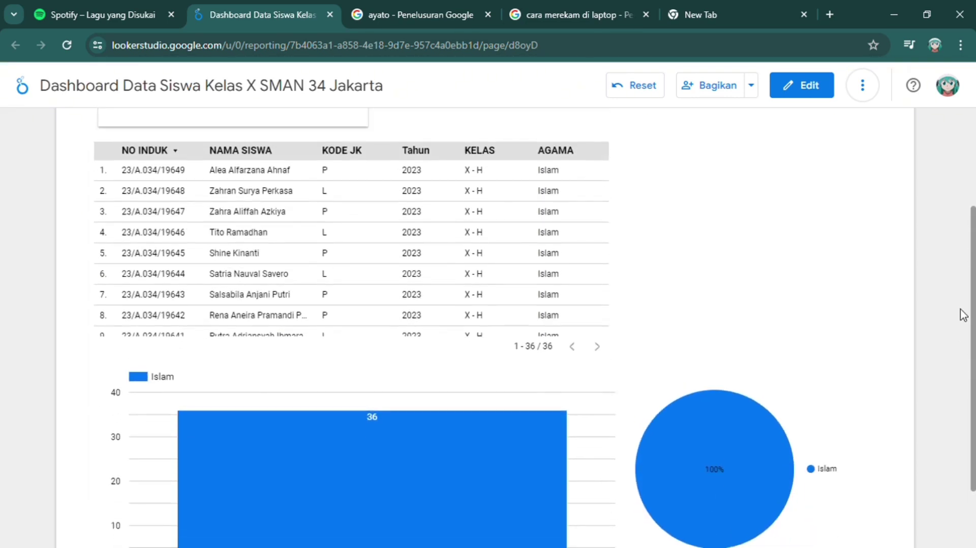
pyautogui.scroll(1, 962, 315)
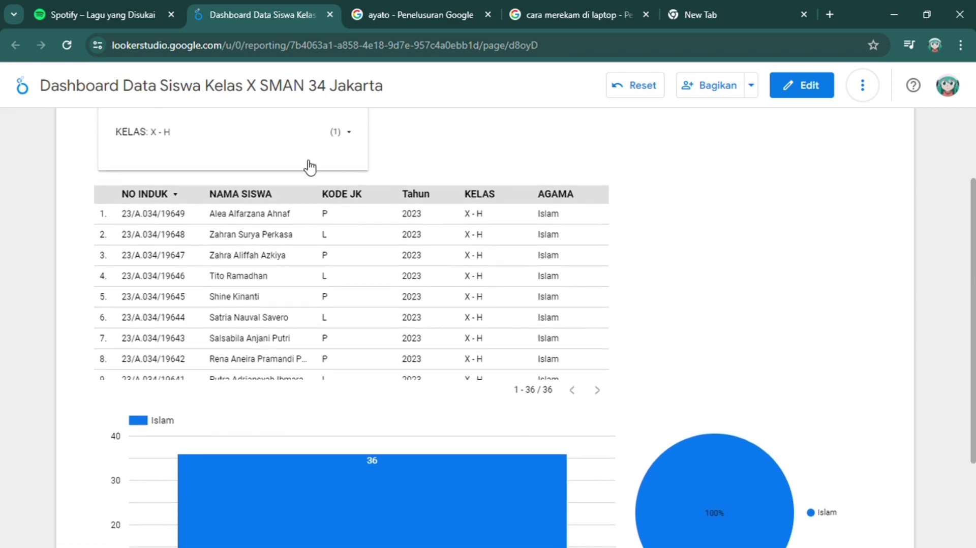
# Step: Test the KELAS filter with only class X - A and with only class X - B
pyautogui.click(348, 135)
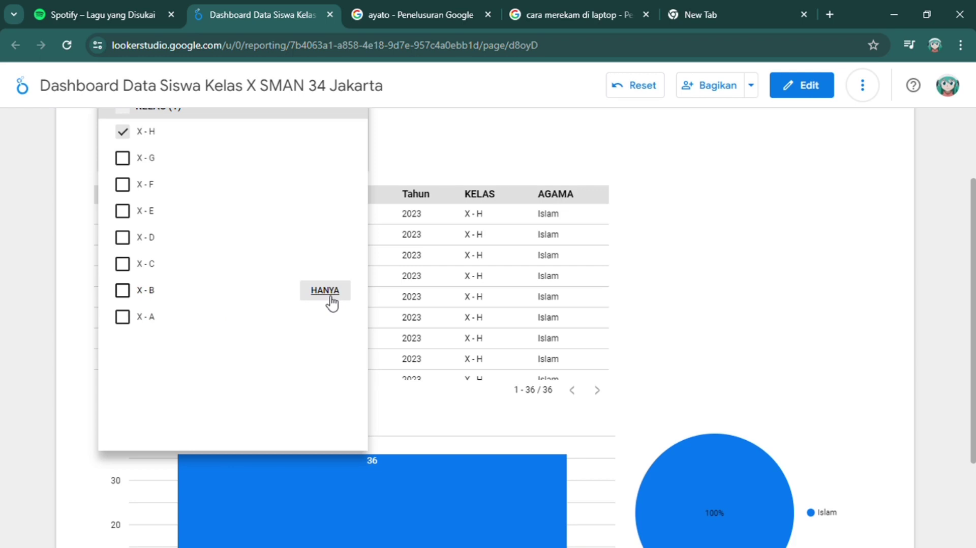
pyautogui.click(326, 318)
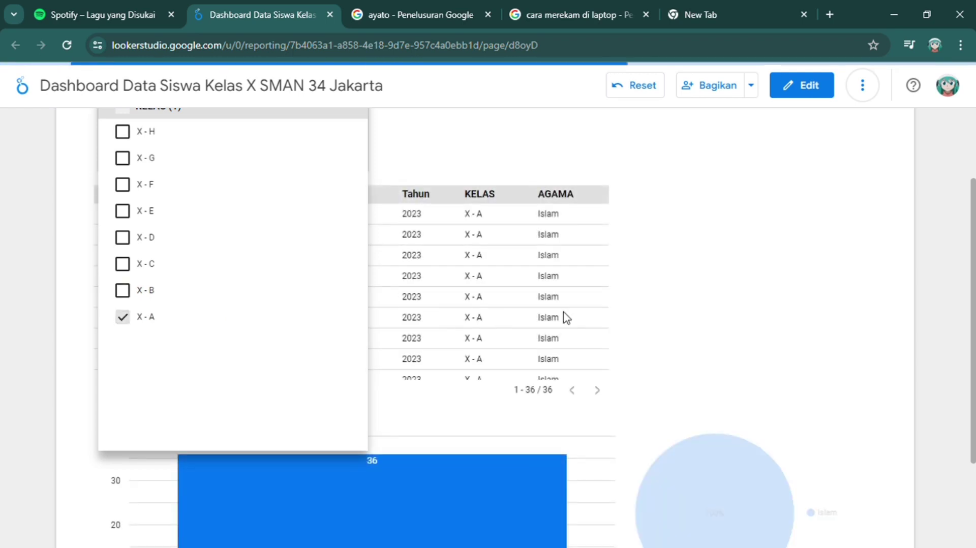
pyautogui.click(772, 287)
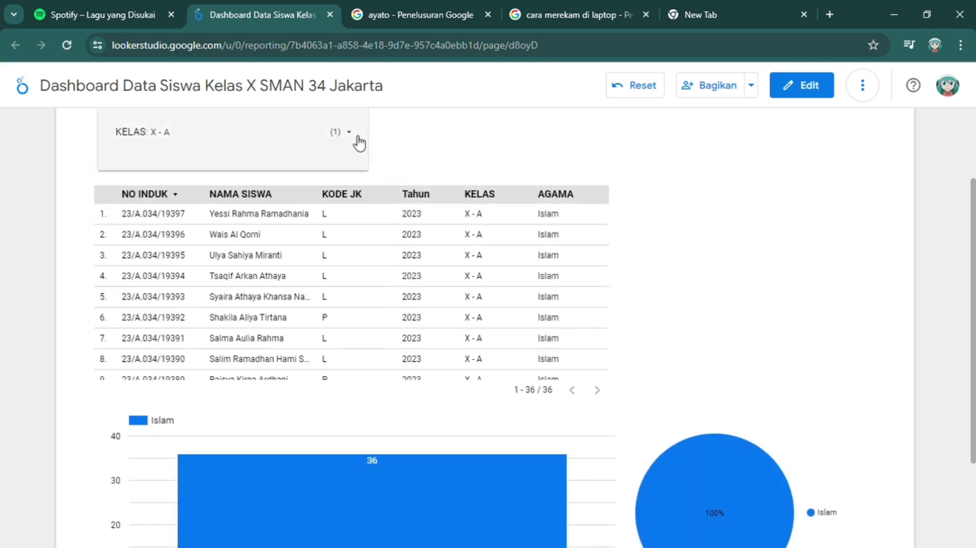
pyautogui.click(350, 134)
pyautogui.click(313, 294)
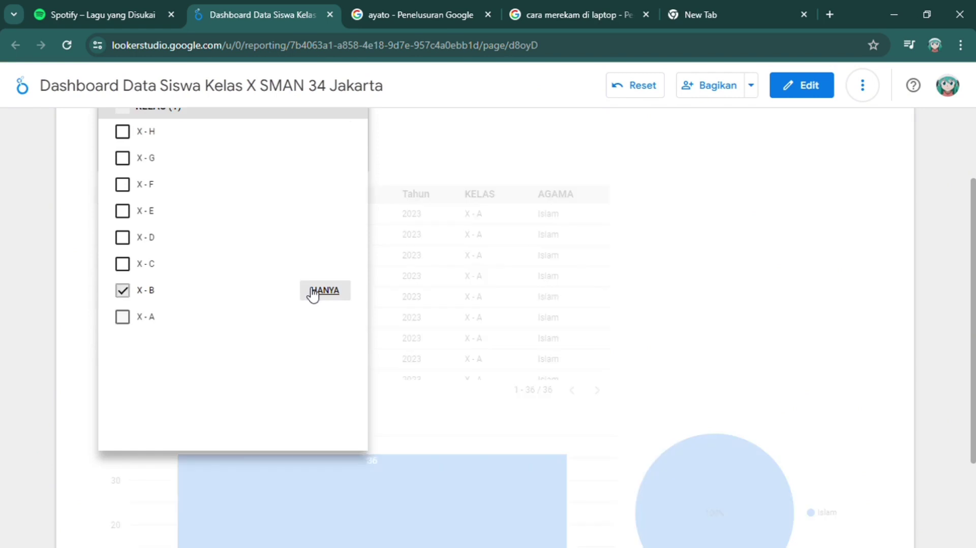
pyautogui.click(760, 224)
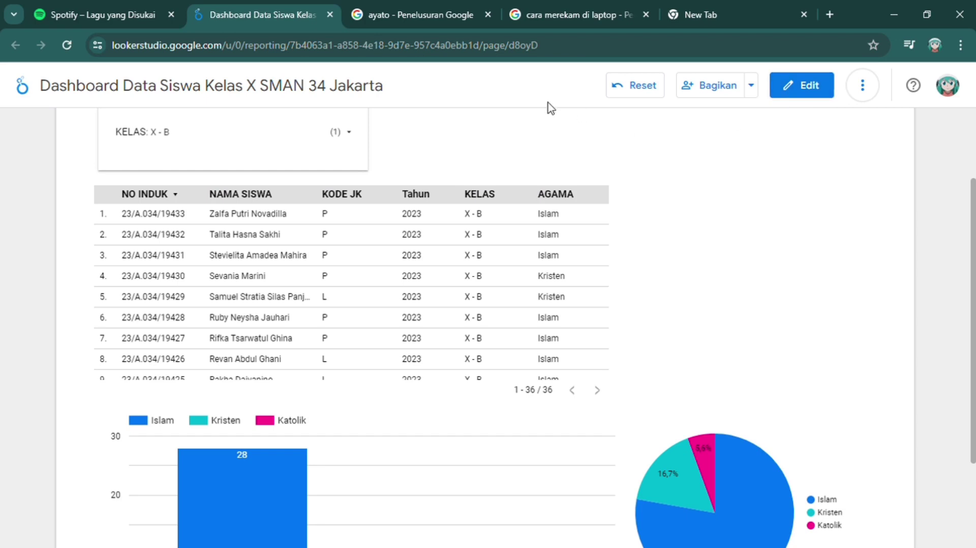
# Step: Reselect all classes in the KELAS filter and return the report to edit mode
pyautogui.click(322, 161)
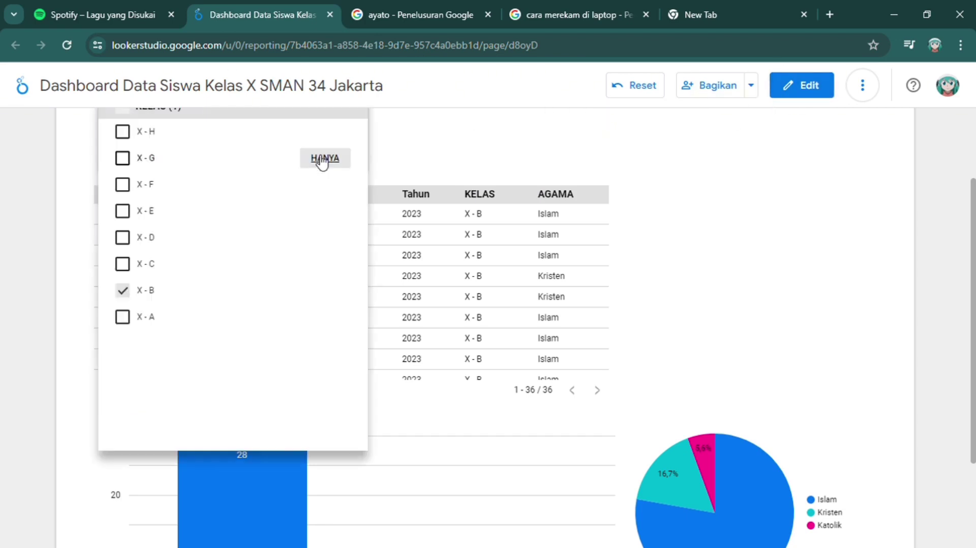
pyautogui.click(133, 112)
pyautogui.click(553, 117)
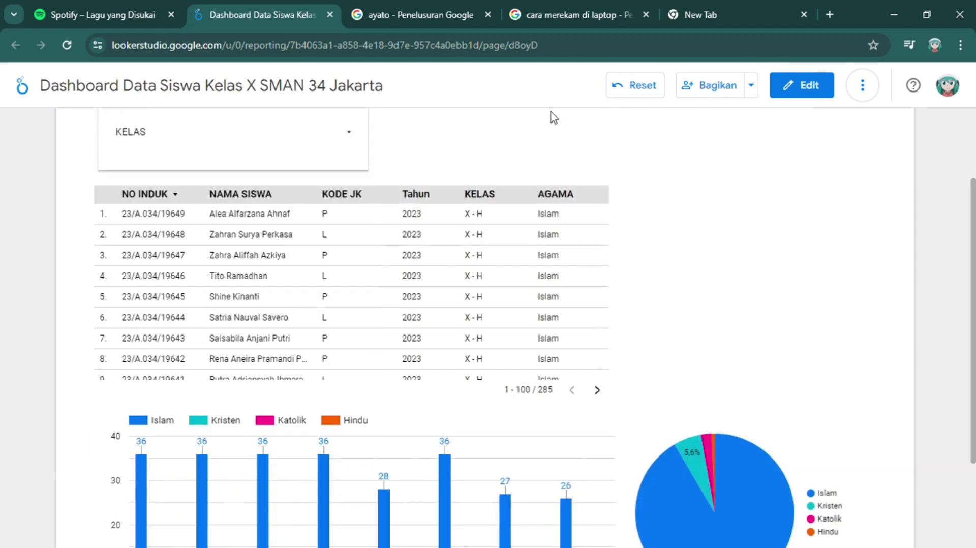
pyautogui.click(789, 89)
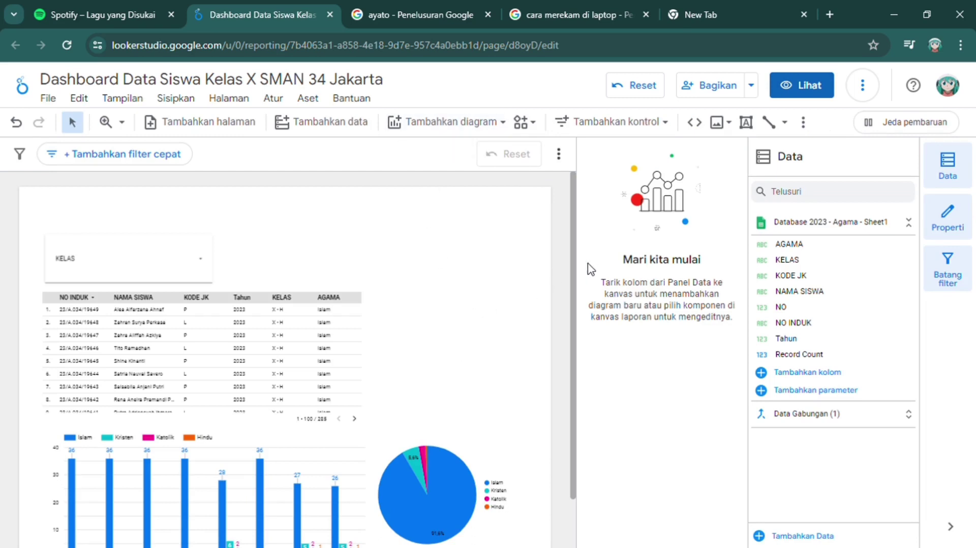
# Step: Add a Total scorecard to the right of the table, above the pie chart
pyautogui.scroll(-1, 580, 264)
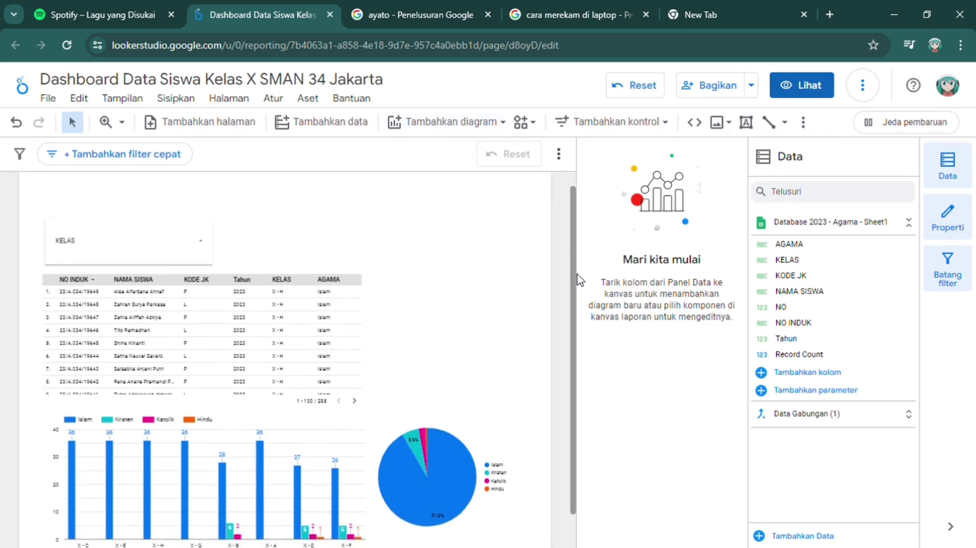
pyautogui.click(467, 109)
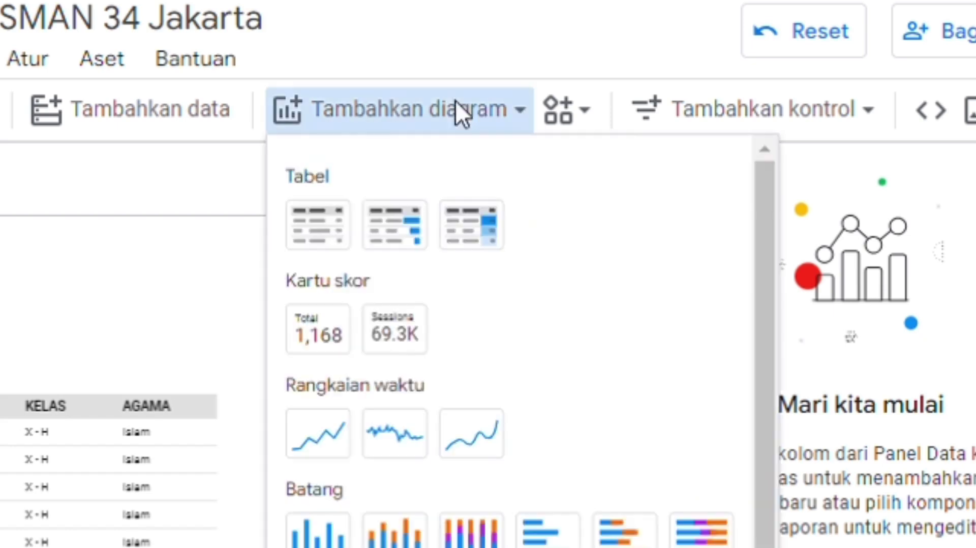
pyautogui.click(354, 344)
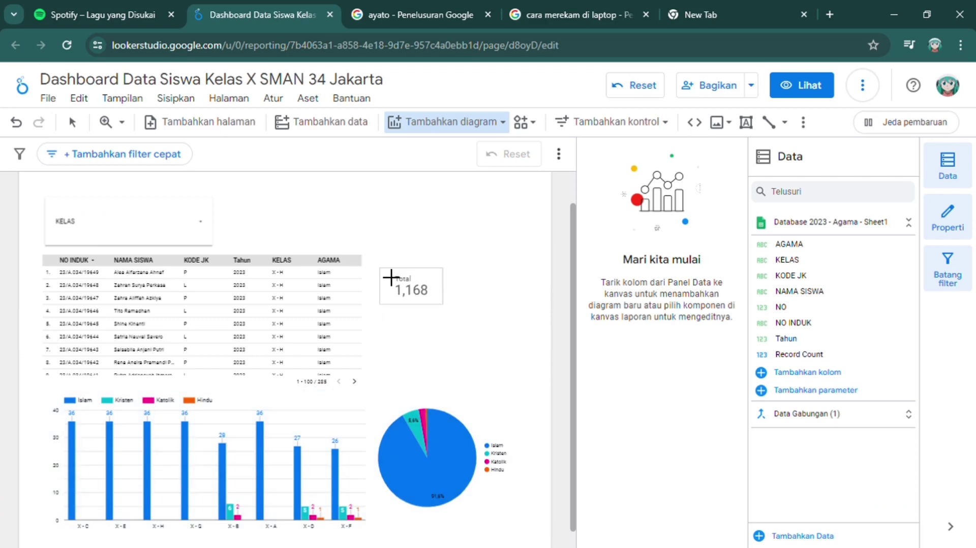
pyautogui.click(387, 268)
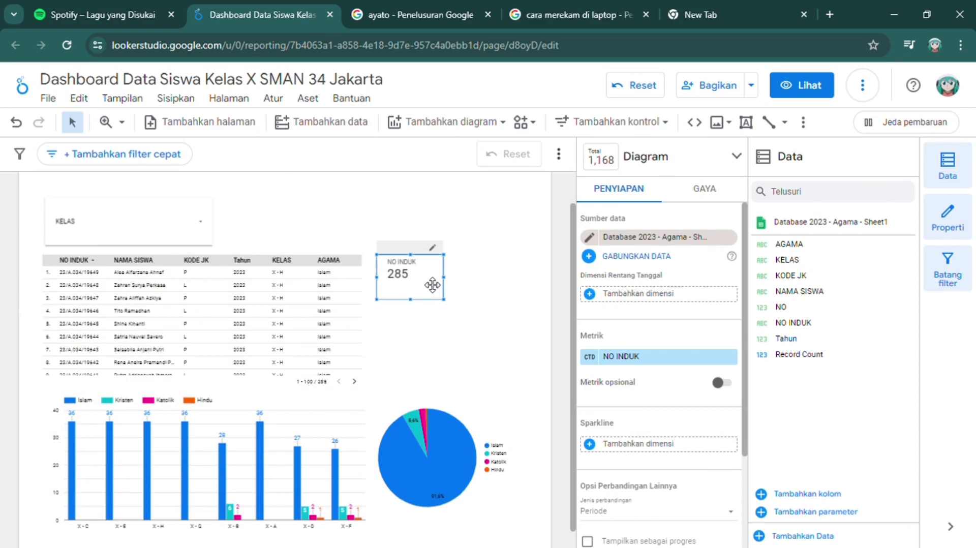
# Step: Duplicate the NO INDUK scorecard and place the copy directly below the original
pyautogui.click(487, 315)
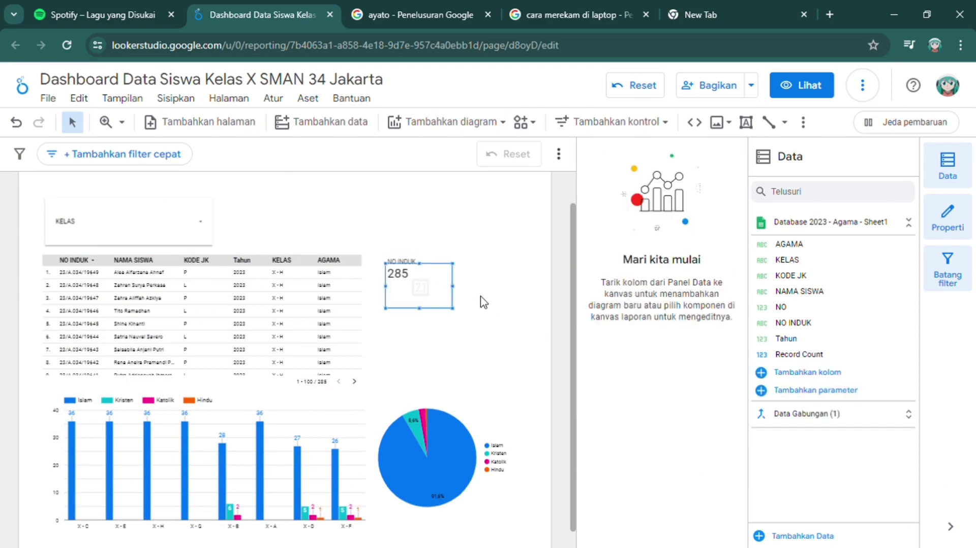
pyautogui.click(438, 301)
pyautogui.moveTo(438, 301); pyautogui.dragTo(434, 331)
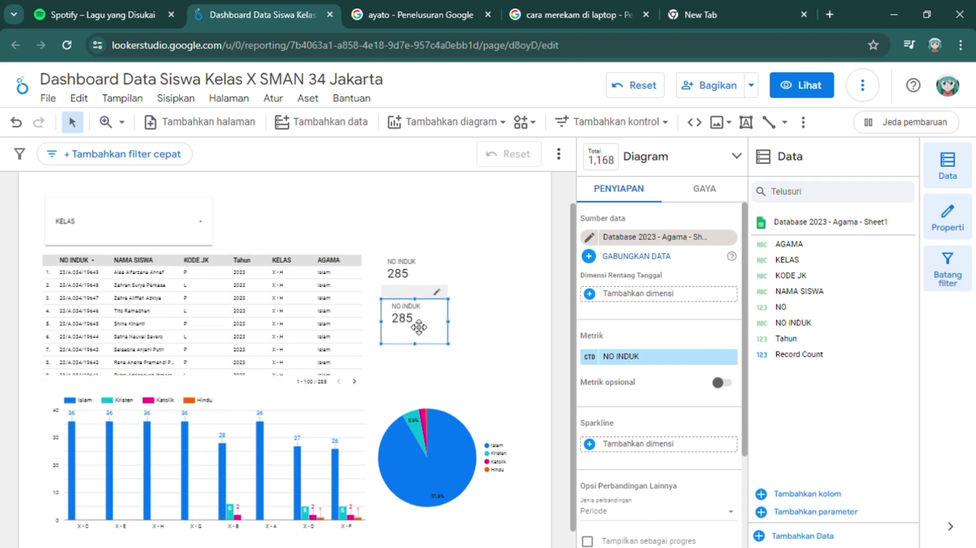
pyautogui.moveTo(419, 318)
pyautogui.mouseDown()
pyautogui.moveTo(497, 257)
pyautogui.moveTo(418, 322)
pyautogui.mouseUp()
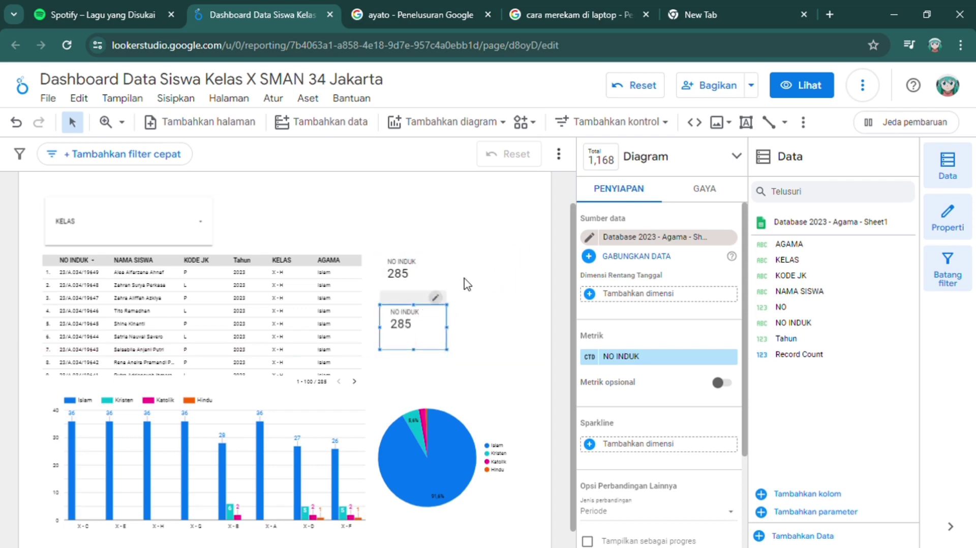
pyautogui.click(466, 277)
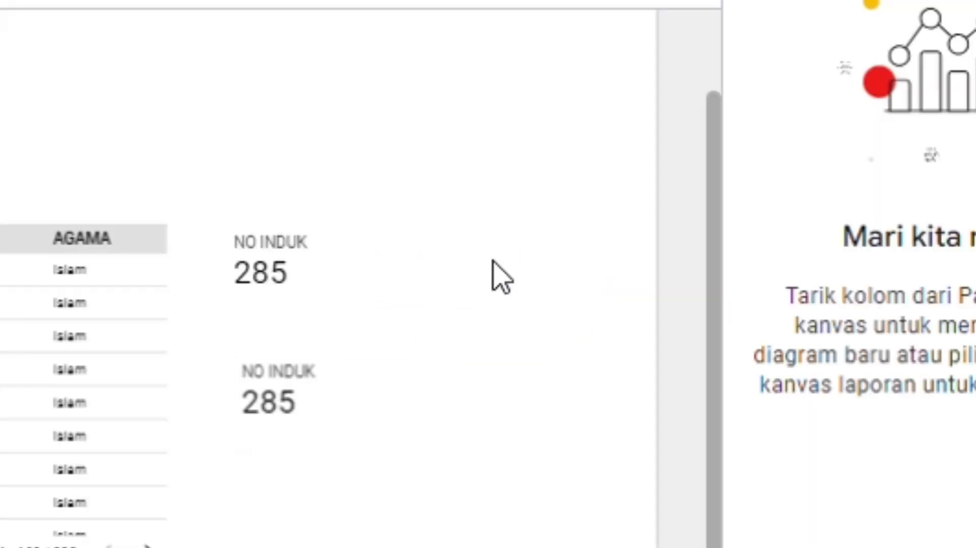
# Step: Paste another scorecard copy to the right of the first one and nudge the lower scorecard slightly left
pyautogui.hotkey('ctrl', 'v')
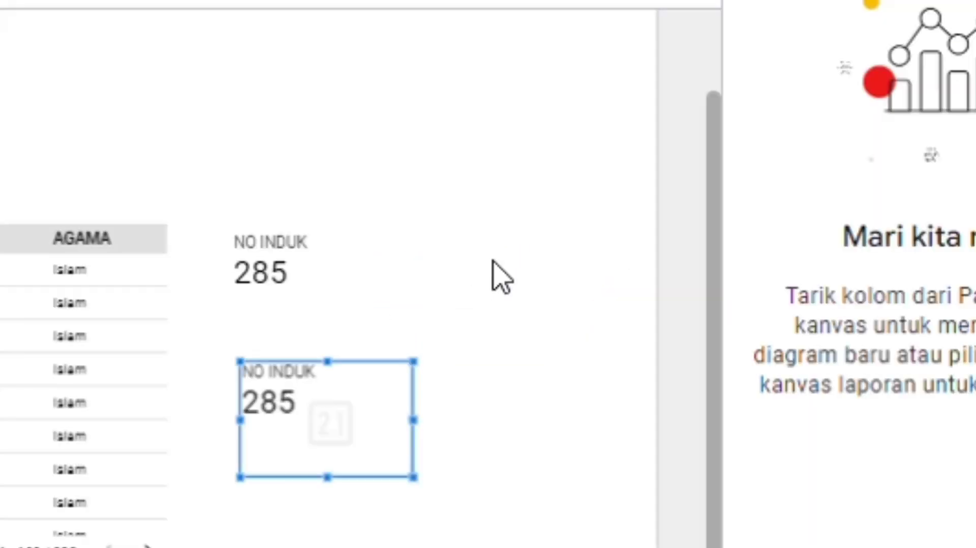
pyautogui.moveTo(335, 453); pyautogui.dragTo(505, 311)
pyautogui.click(365, 429)
pyautogui.moveTo(365, 428); pyautogui.dragTo(351, 429)
pyautogui.click(392, 436)
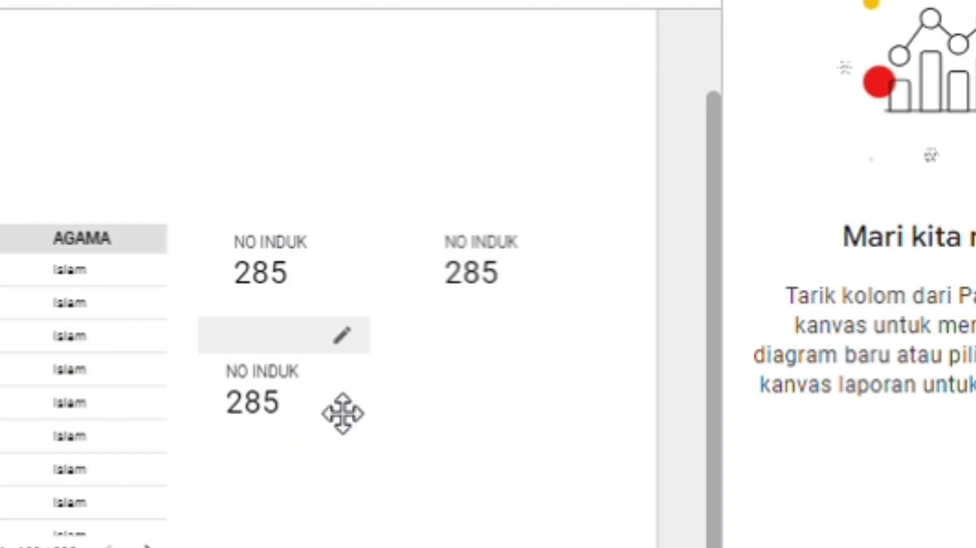
# Step: Paste one more scorecard copy to the right of the lower one, completing a two-by-two grid, and select the first scorecard
pyautogui.hotkey('ctrl', 'v')
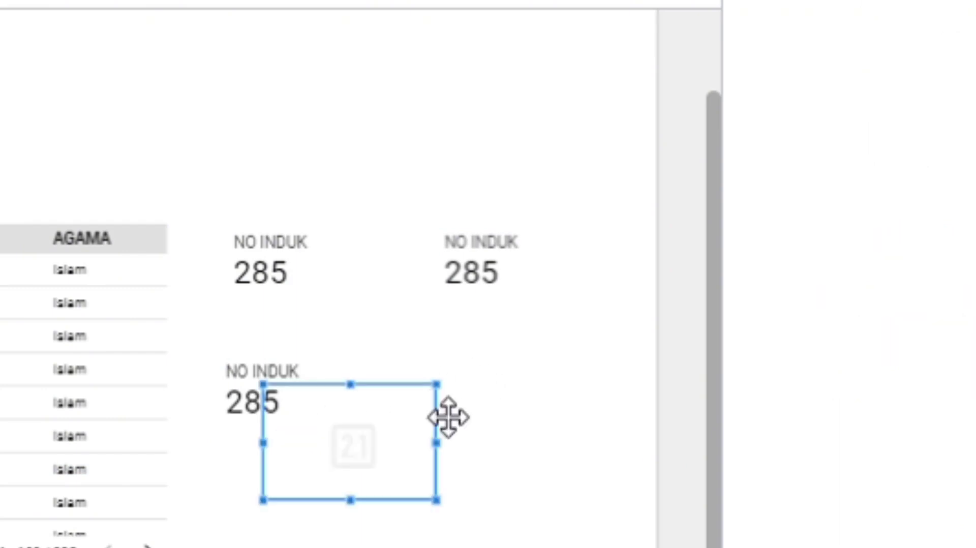
pyautogui.moveTo(425, 436); pyautogui.dragTo(559, 398)
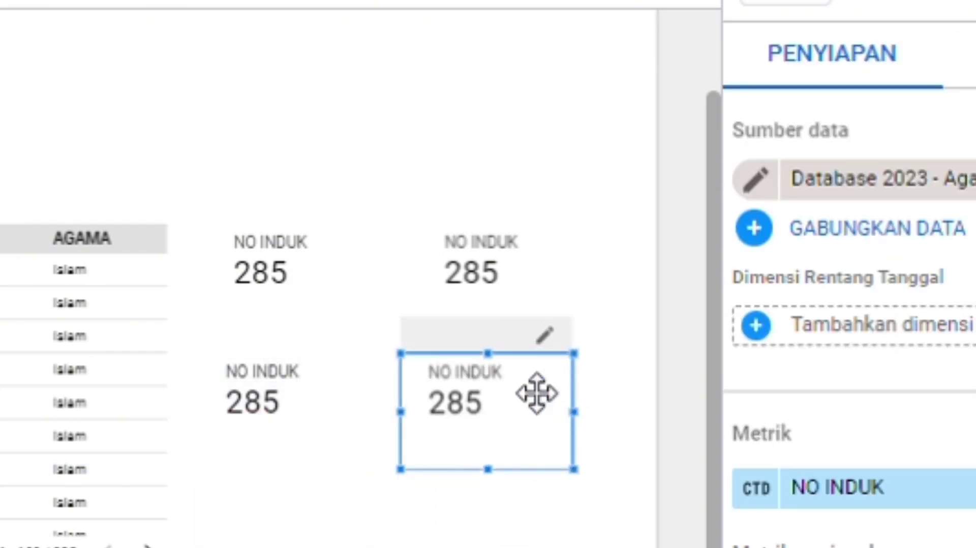
pyautogui.click(336, 304)
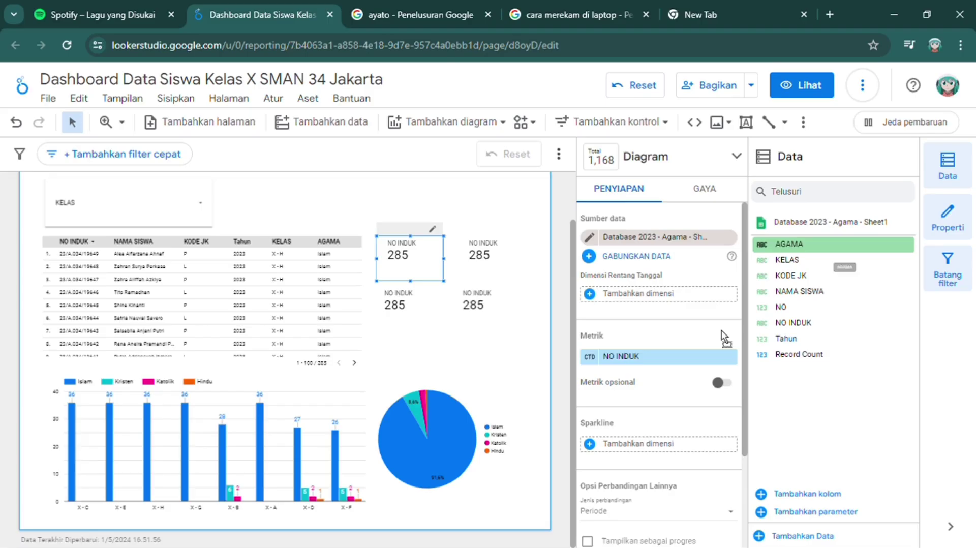
# Step: Replace the NO INDUK metric with AGAMA in the two upper scorecards
pyautogui.moveTo(789, 244); pyautogui.dragTo(686, 358)
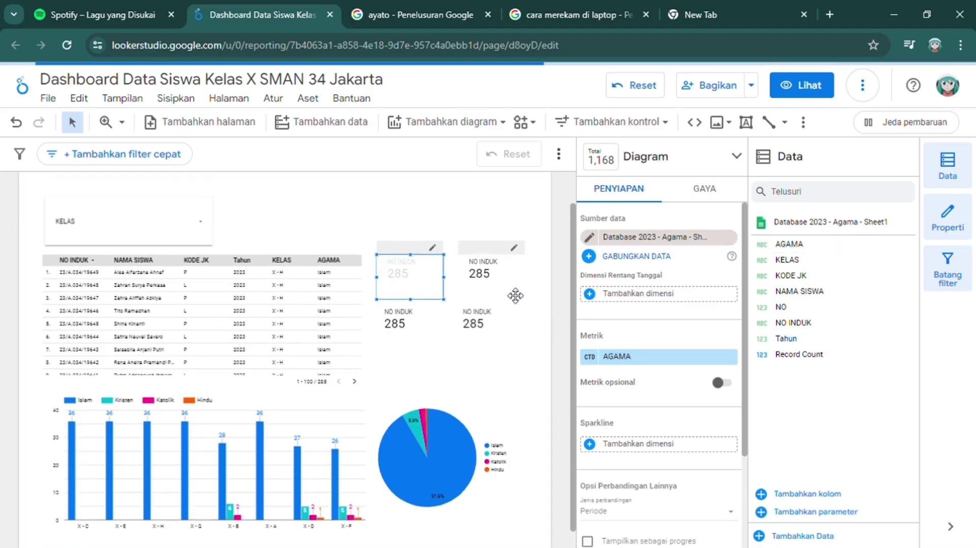
pyautogui.click(502, 288)
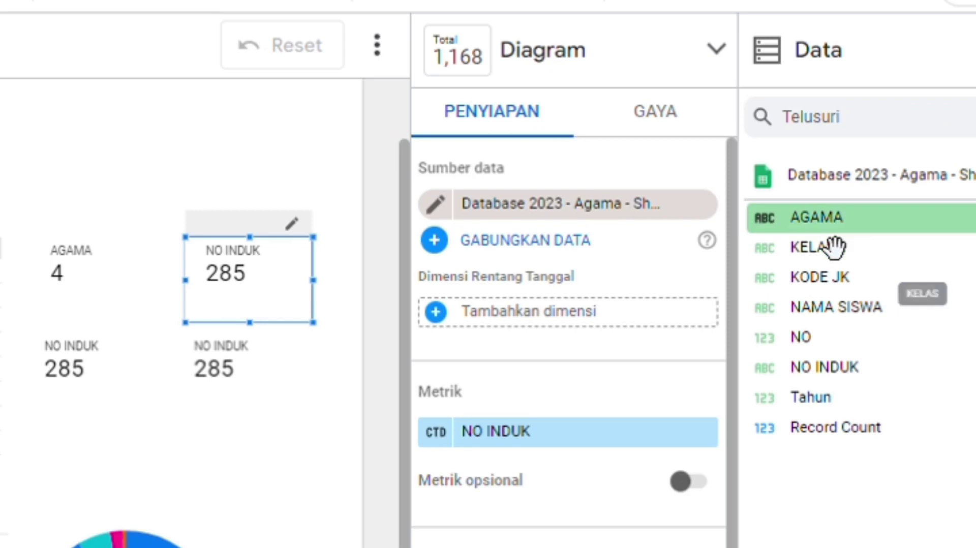
pyautogui.moveTo(833, 248); pyautogui.dragTo(571, 451)
# Step: Replace the NO INDUK metric with AGAMA in the two lower scorecards
pyautogui.click(116, 409)
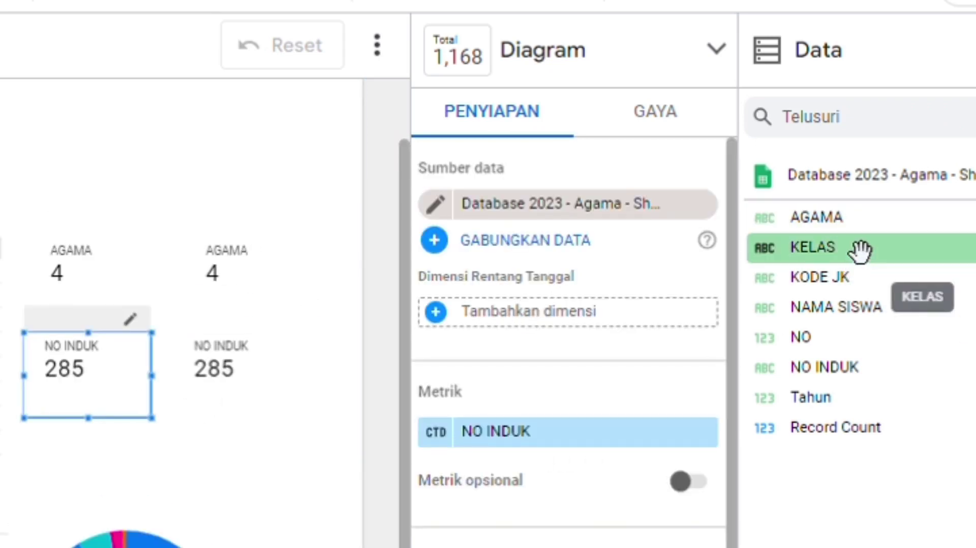
pyautogui.moveTo(859, 226); pyautogui.dragTo(143, 375)
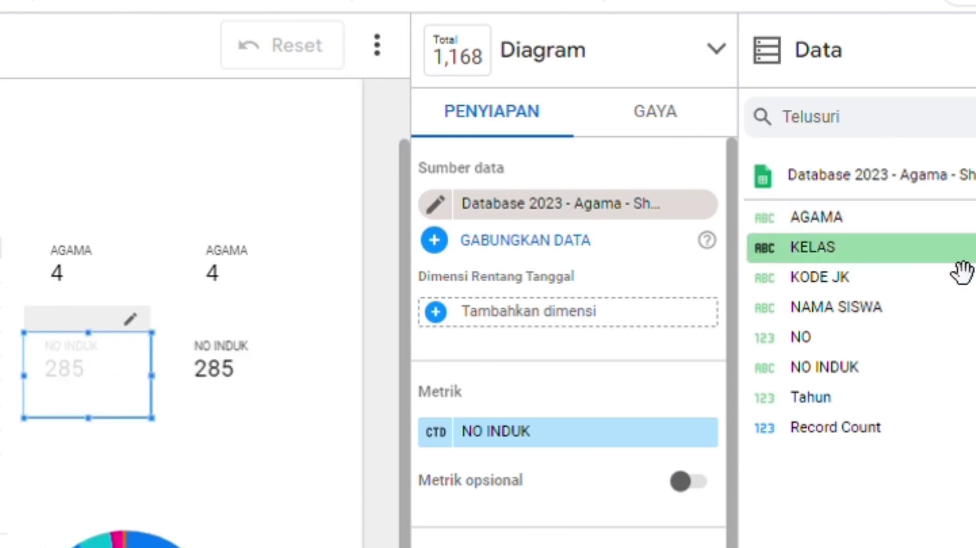
pyautogui.moveTo(970, 224); pyautogui.dragTo(300, 353)
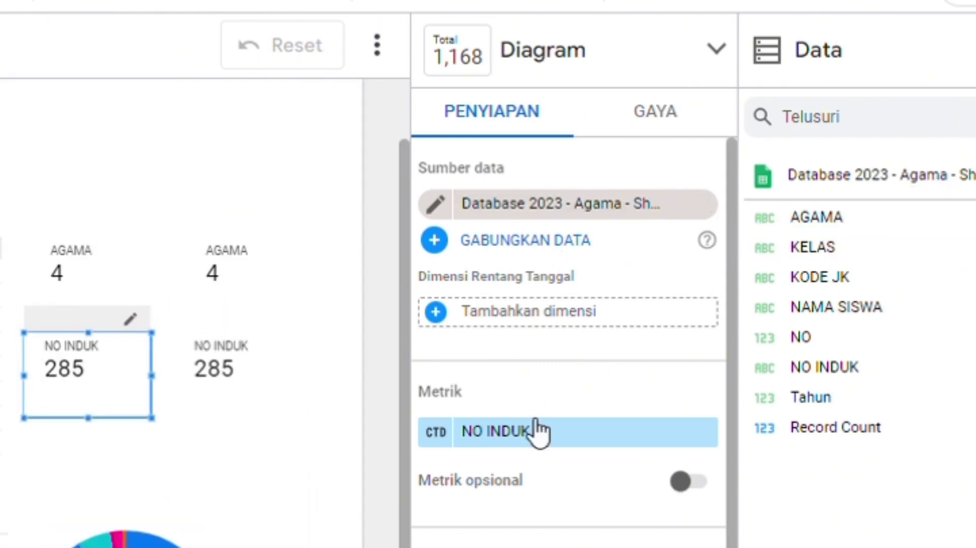
pyautogui.moveTo(931, 242); pyautogui.dragTo(599, 456)
pyautogui.click(255, 408)
pyautogui.moveTo(962, 235); pyautogui.dragTo(571, 449)
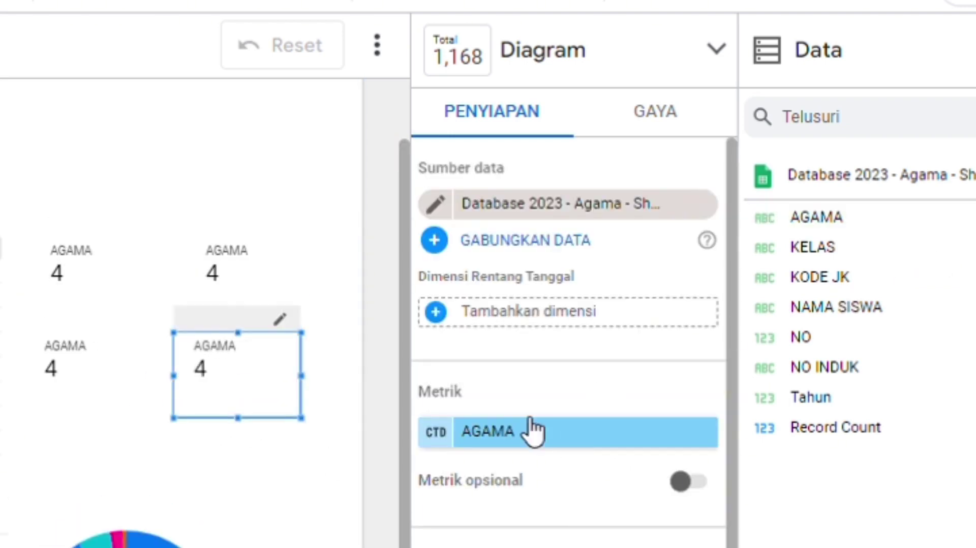
# Step: Rename the AGAMA metric of the upper-left scorecard to ISLAM
pyautogui.click(151, 285)
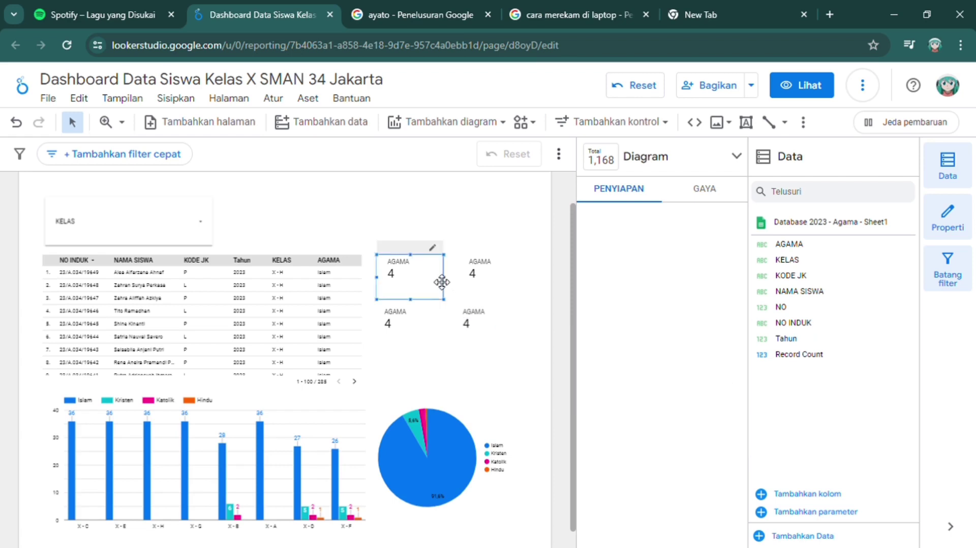
pyautogui.click(399, 349)
pyautogui.rightClick(402, 331)
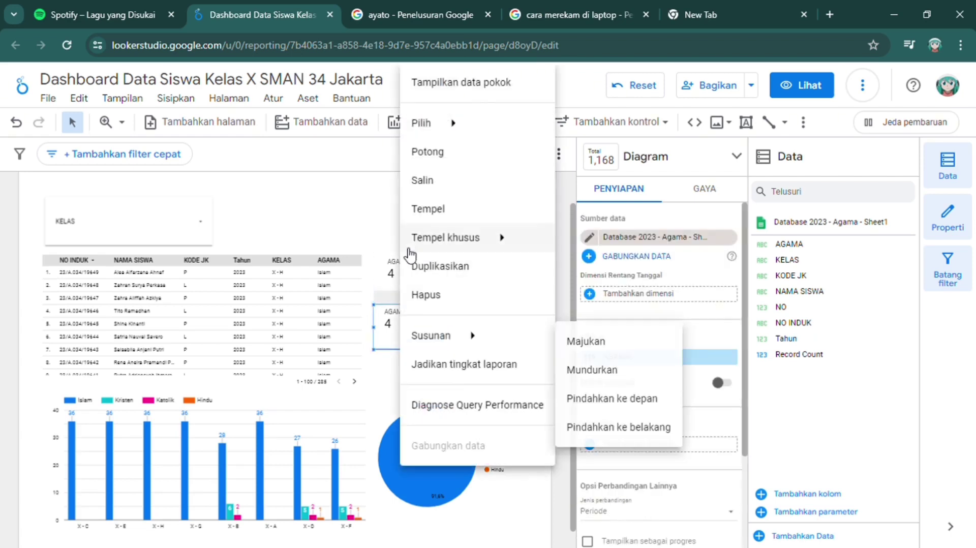
pyautogui.click(388, 277)
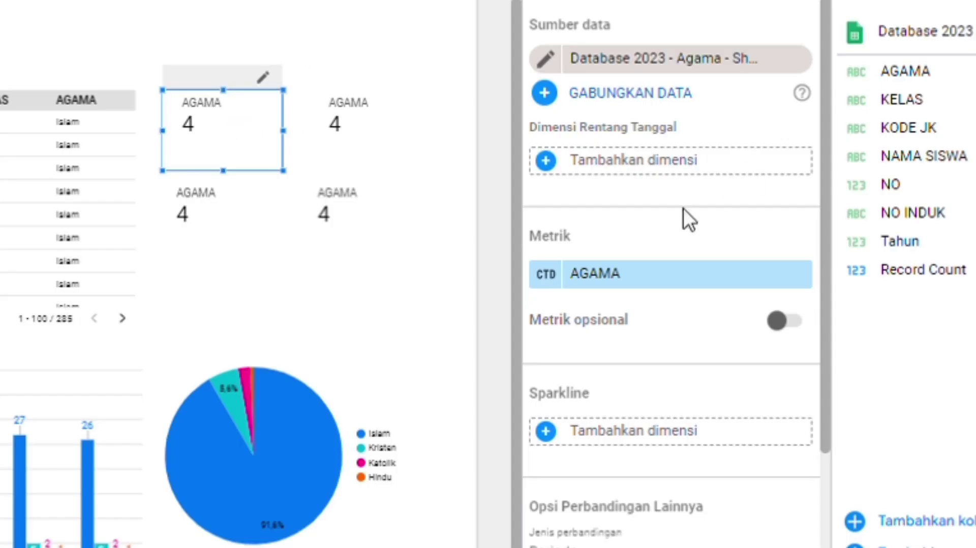
pyautogui.click(571, 275)
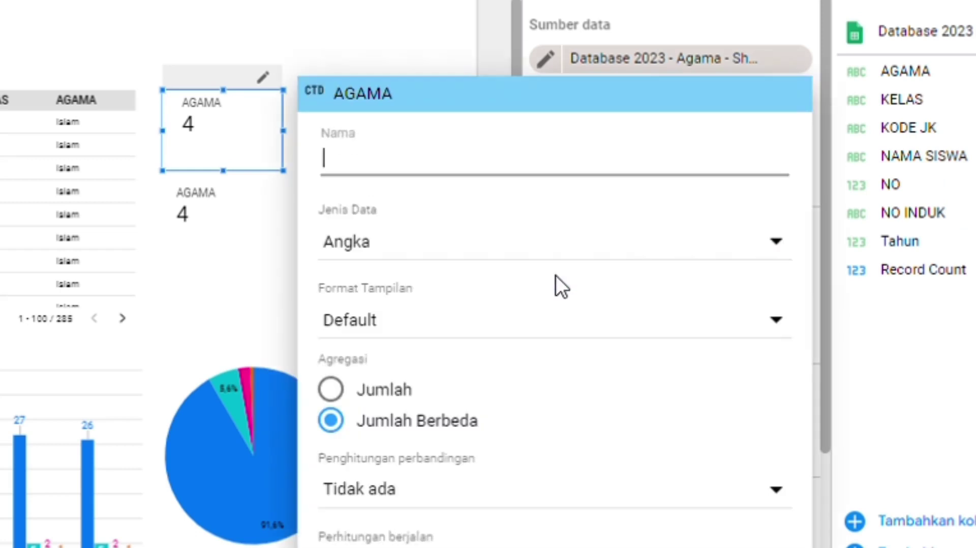
pyautogui.write('II')
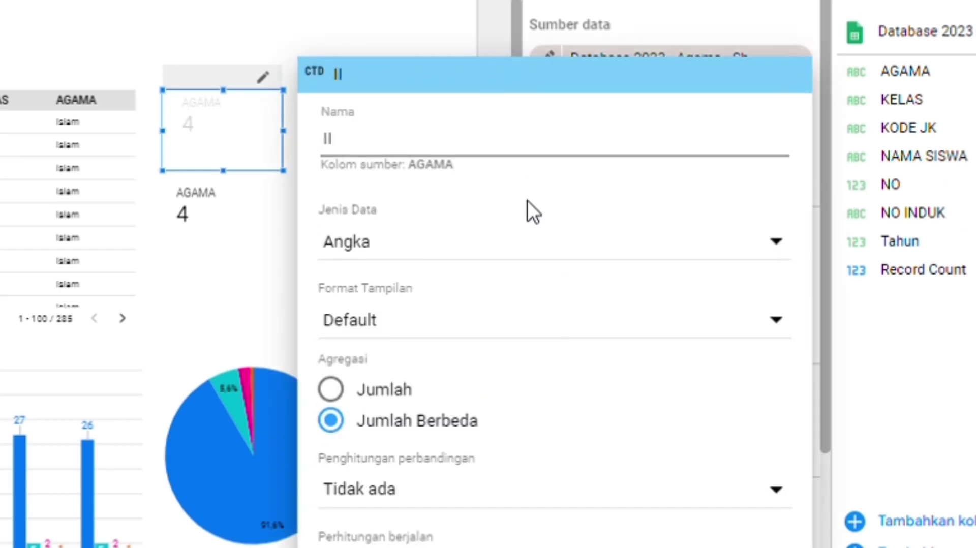
pyautogui.write('SLAM')
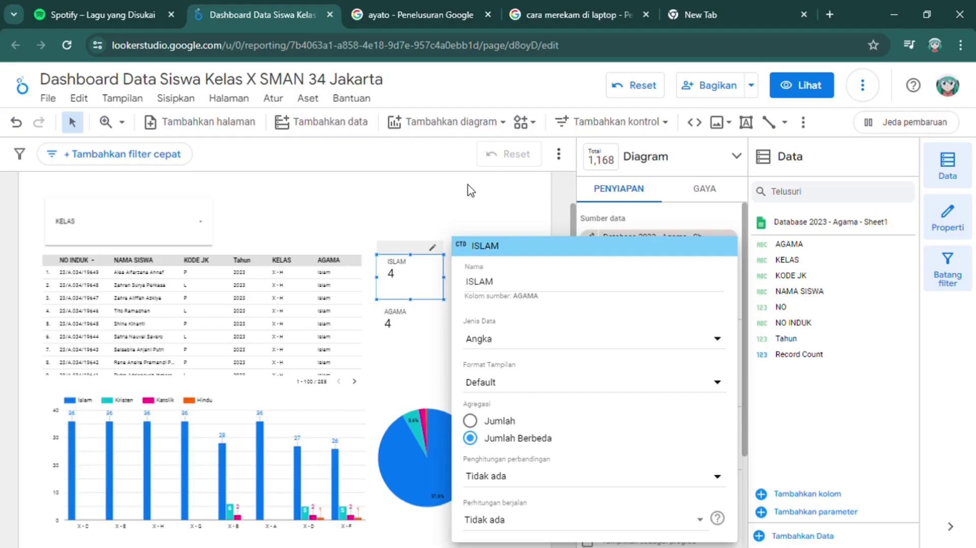
pyautogui.press('Return')
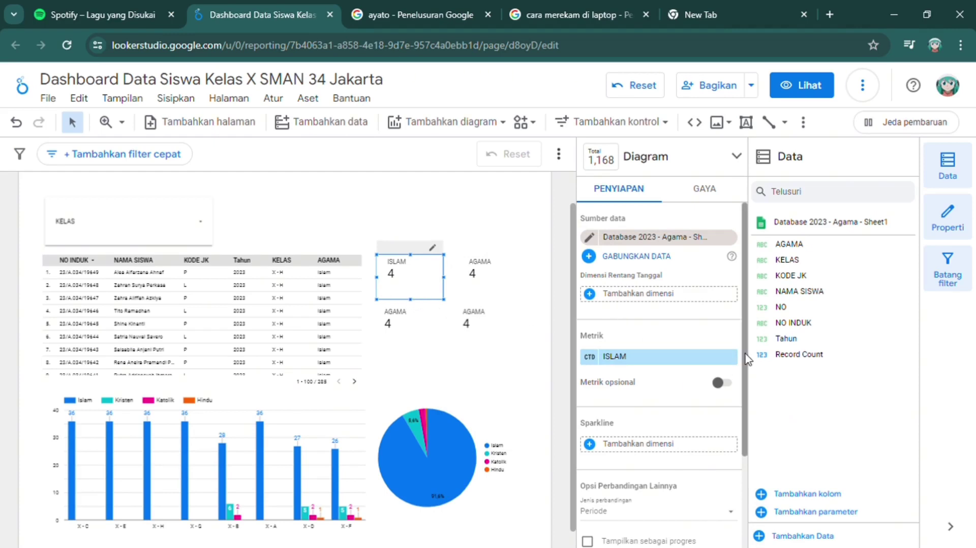
# Step: Change the aggregation of the ISLAM scorecard's metric to Jumlah
pyautogui.scroll(-1, 741, 367)
pyautogui.scroll(1, 743, 367)
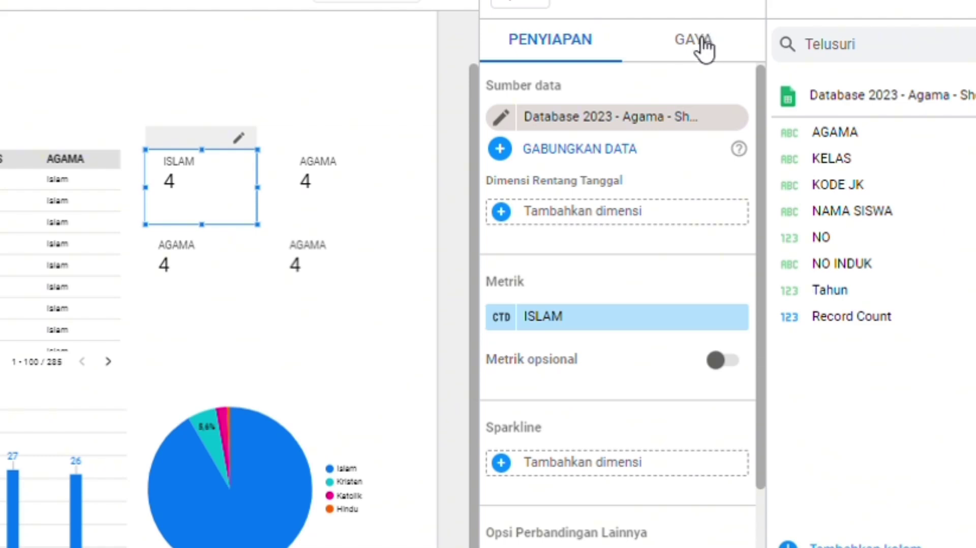
pyautogui.click(704, 45)
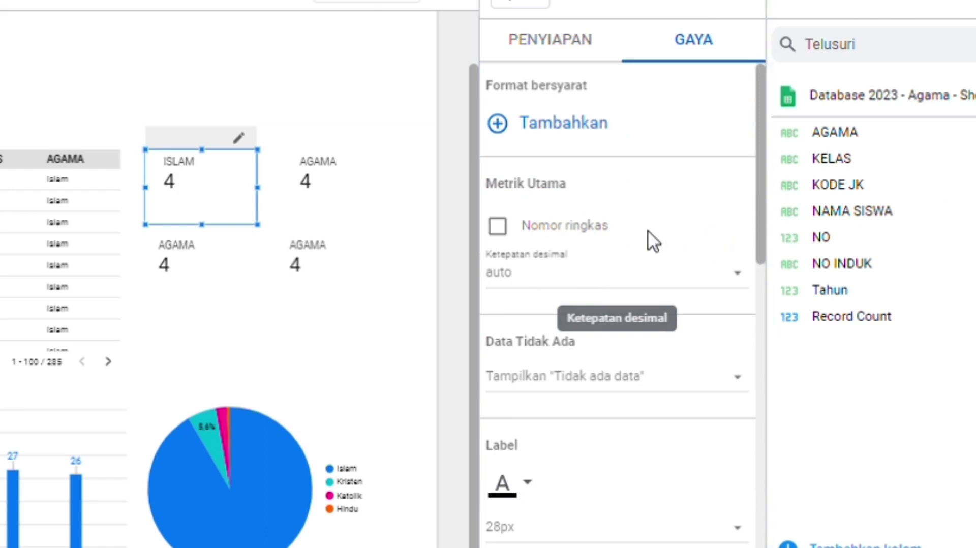
pyautogui.click(576, 47)
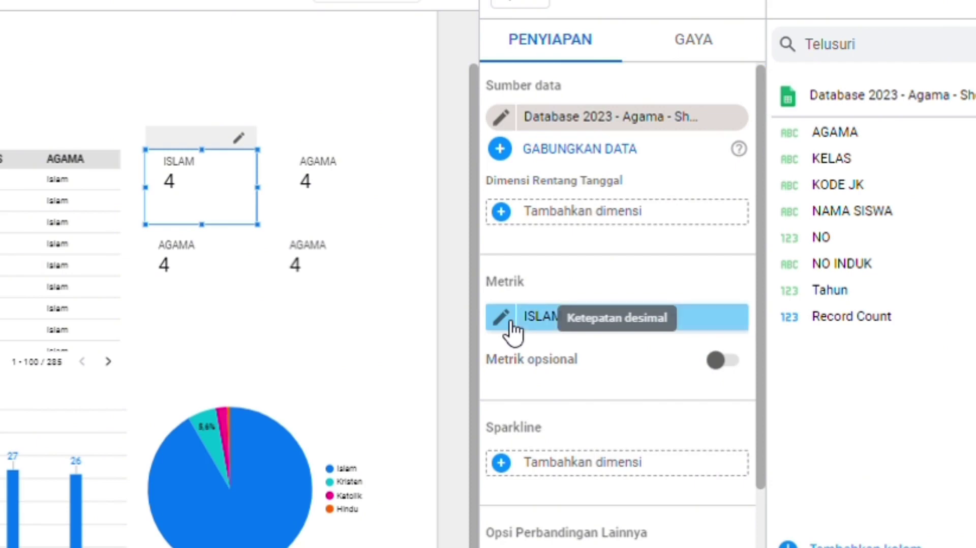
pyautogui.click(506, 319)
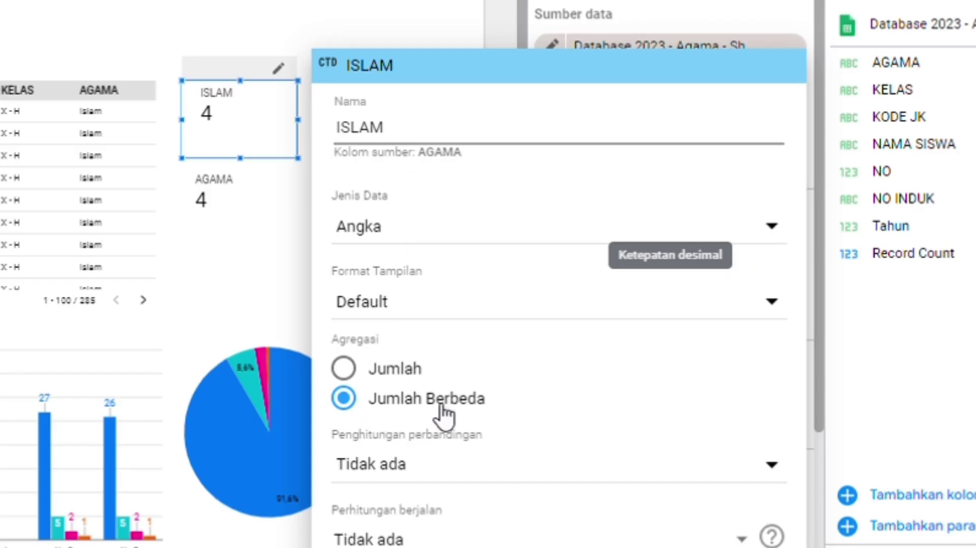
pyautogui.click(363, 377)
pyautogui.click(288, 2)
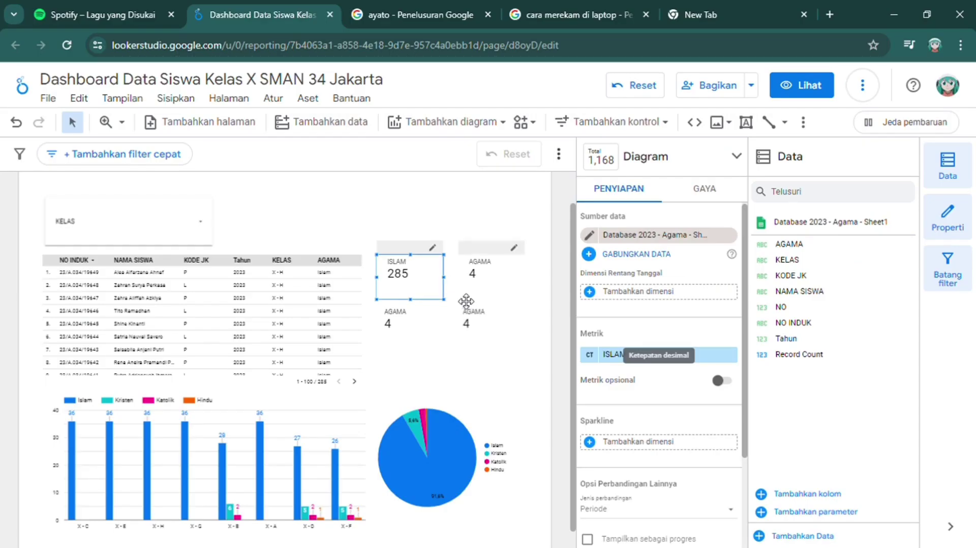
# Step: Change the aggregation of the AGAMA metric to Jumlah in the scorecard beside ISLAM
pyautogui.click(473, 279)
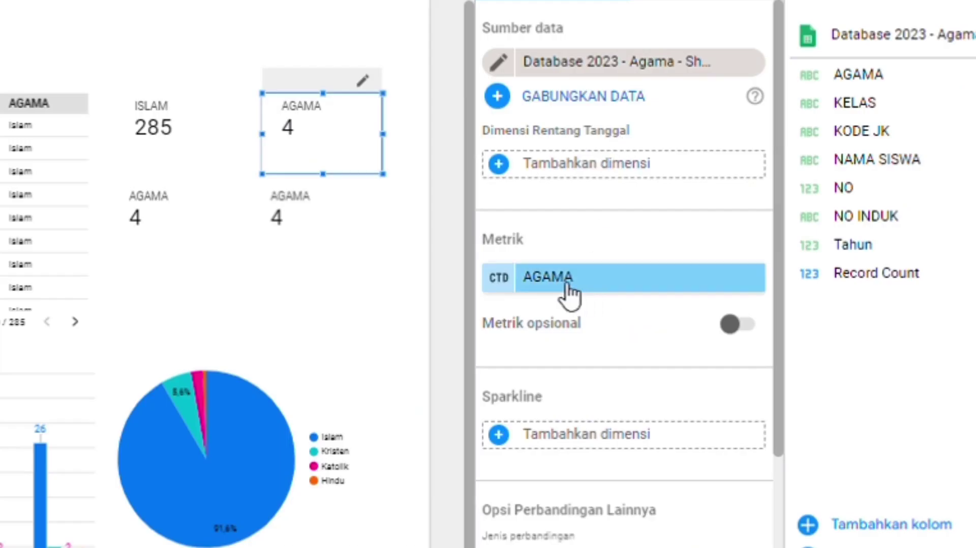
pyautogui.click(526, 283)
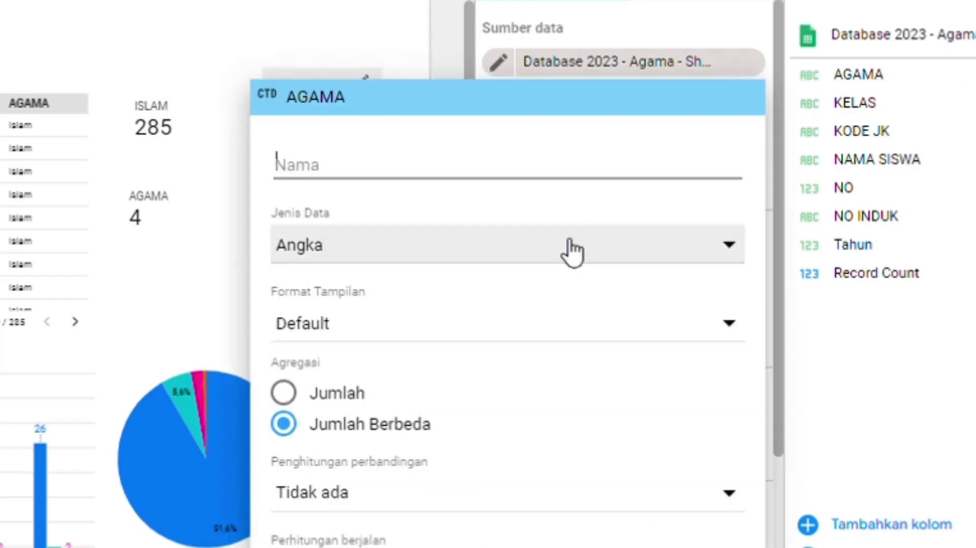
pyautogui.click(305, 393)
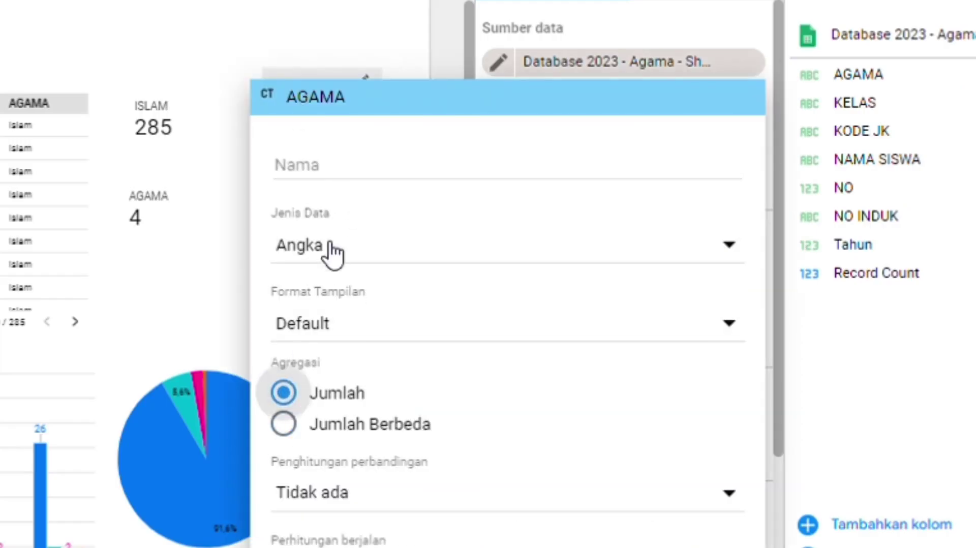
pyautogui.click(335, 184)
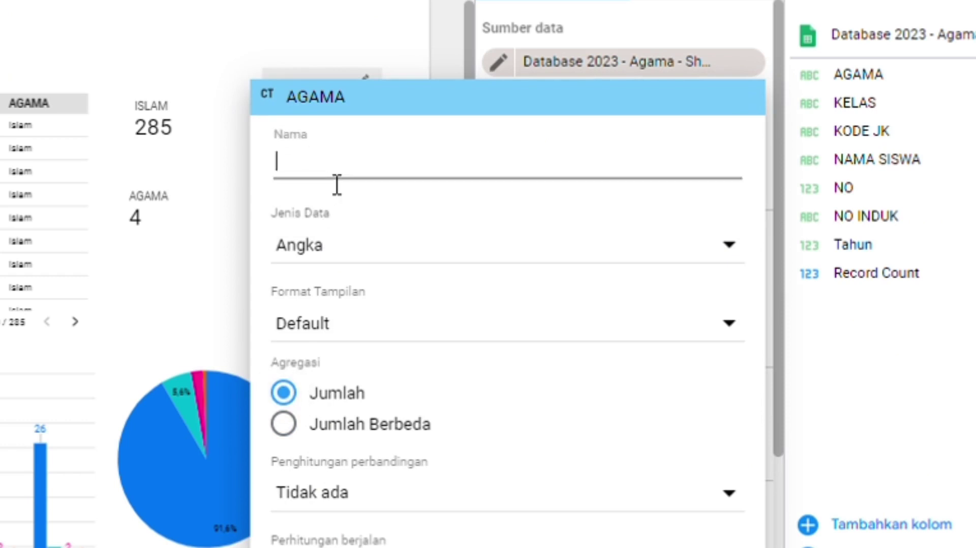
pyautogui.write('kri')
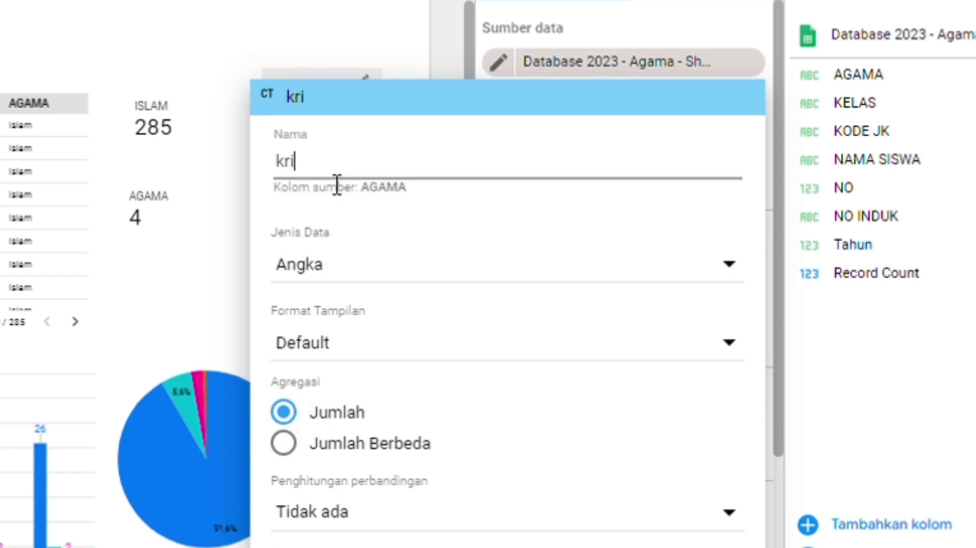
pyautogui.write('sten')
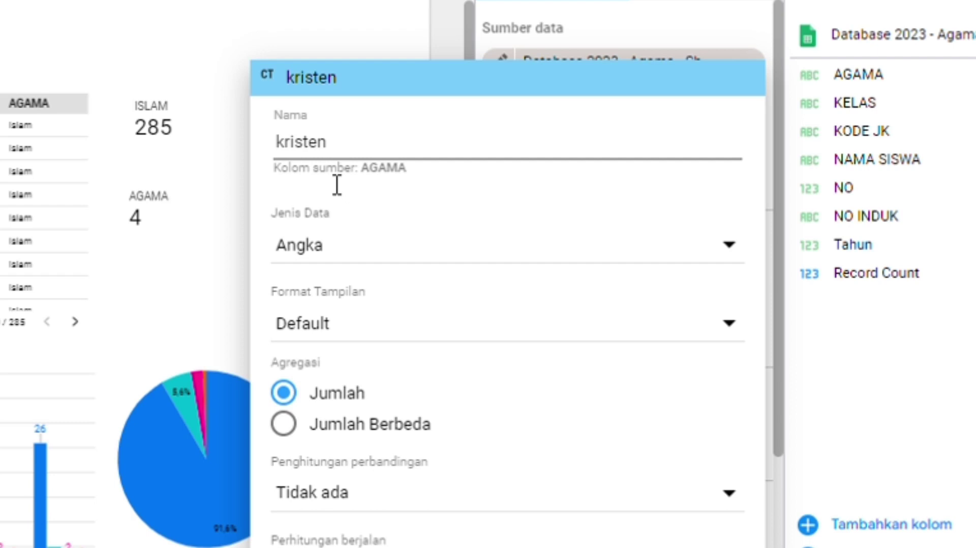
pyautogui.press('BackSpace')
pyautogui.press('BackSpace')
pyautogui.press('BackSpace')
pyautogui.press('BackSpace')
pyautogui.press('BackSpace')
pyautogui.press('BackSpace')
pyautogui.press('BackSpace')
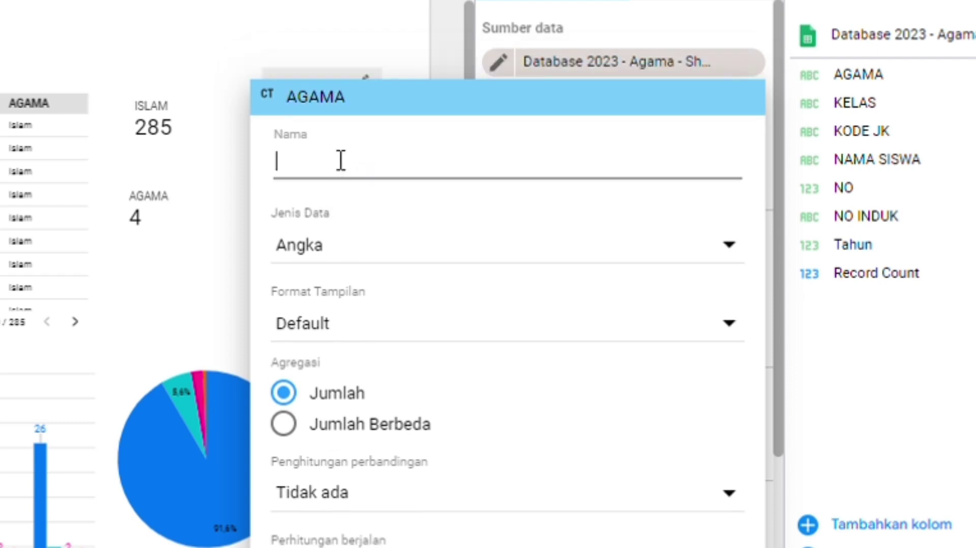
# Step: Name the upper-right scorecard's metric KRISTEN and close the metric editor
pyautogui.write('KRIS')
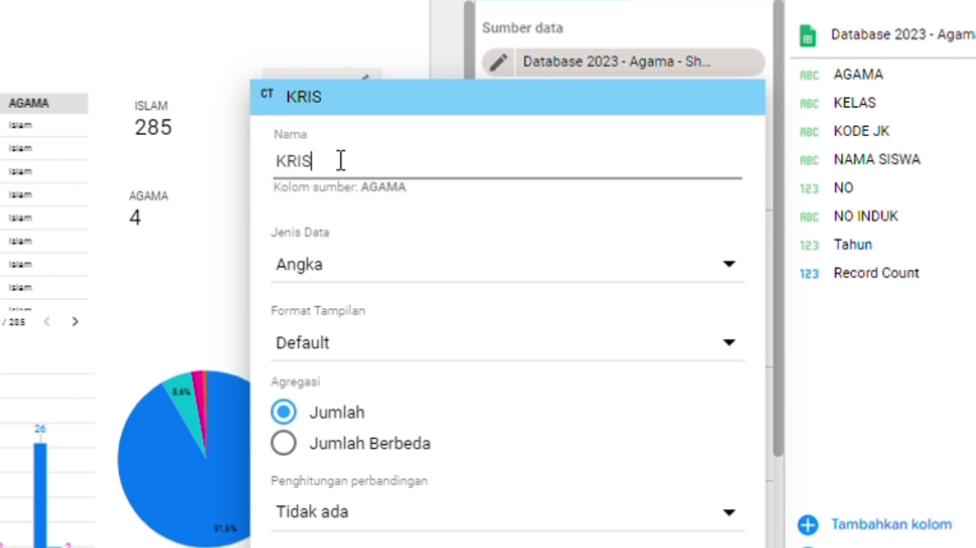
pyautogui.write('TEN')
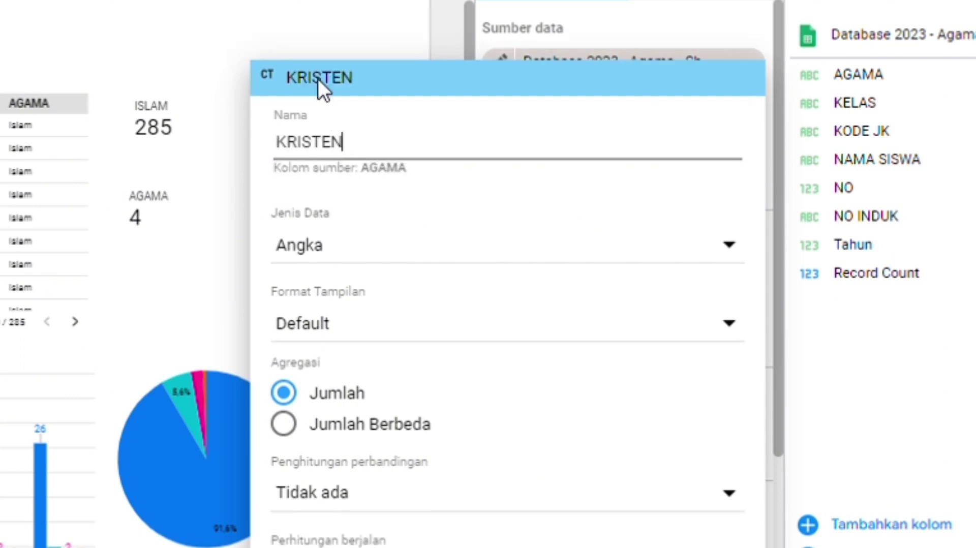
pyautogui.click(321, 10)
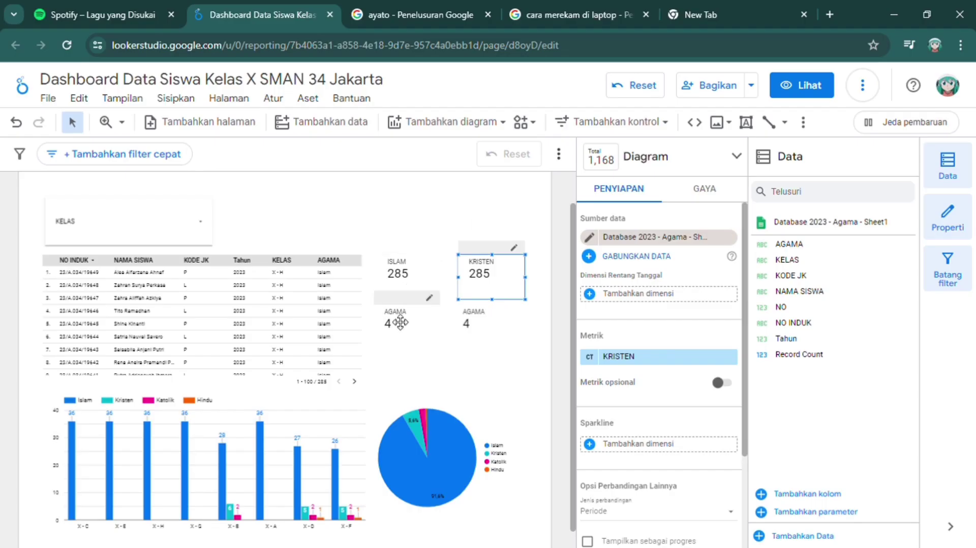
# Step: Name the lower-left scorecard's metric katol and undo the deletion of that scorecard
pyautogui.click(400, 316)
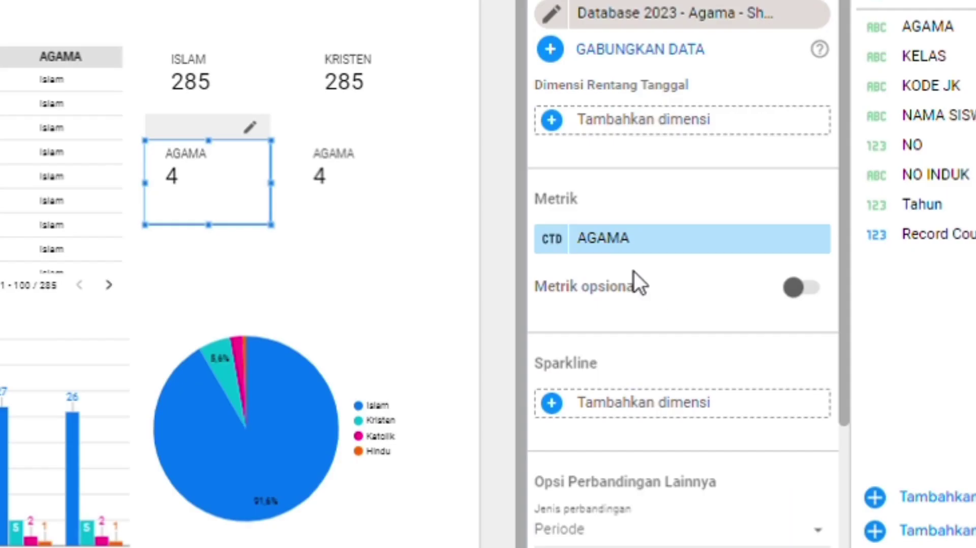
pyautogui.click(562, 243)
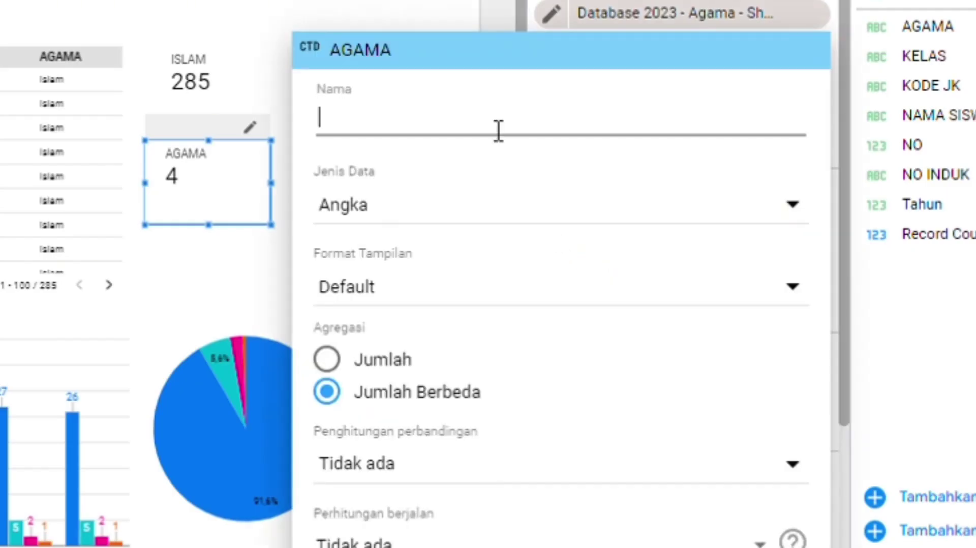
pyautogui.write('katol')
pyautogui.press('Return')
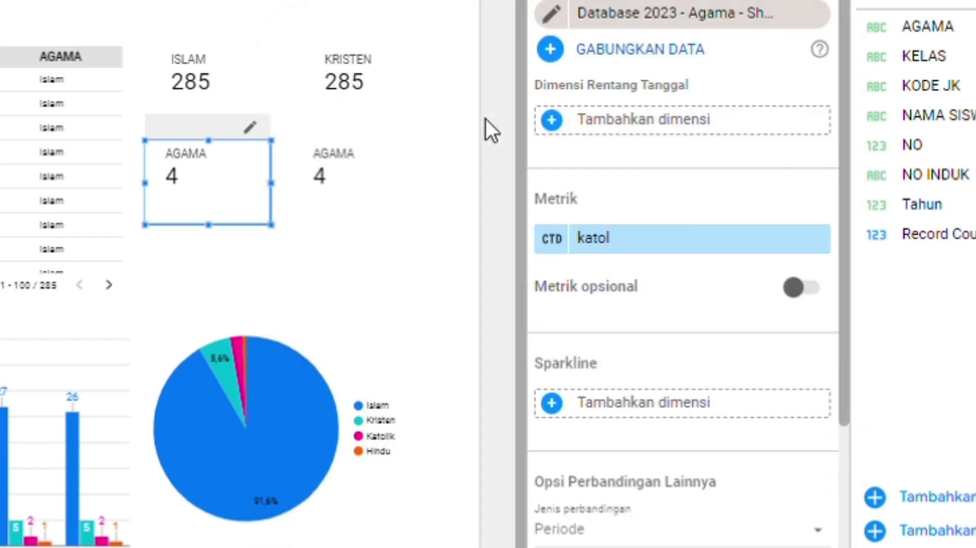
pyautogui.press('Delete')
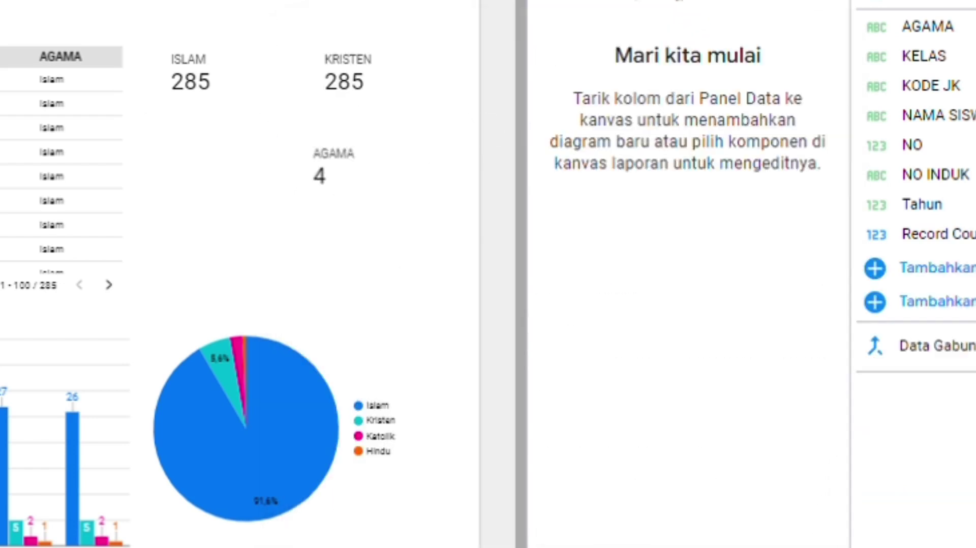
pyautogui.hotkey('ctrl', 'z')
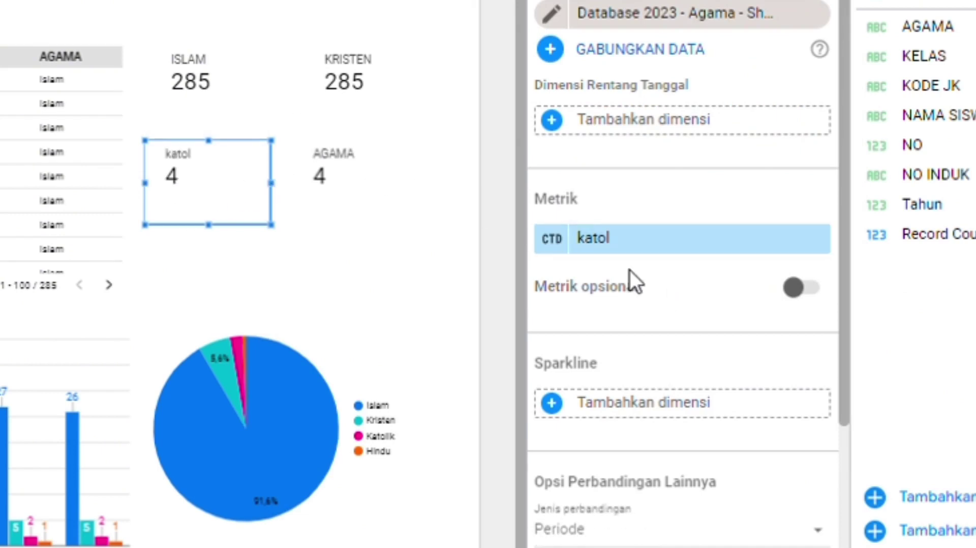
# Step: Rename the katol scorecard's metric KATOLIK and change its aggregation to Jumlah
pyautogui.click(561, 239)
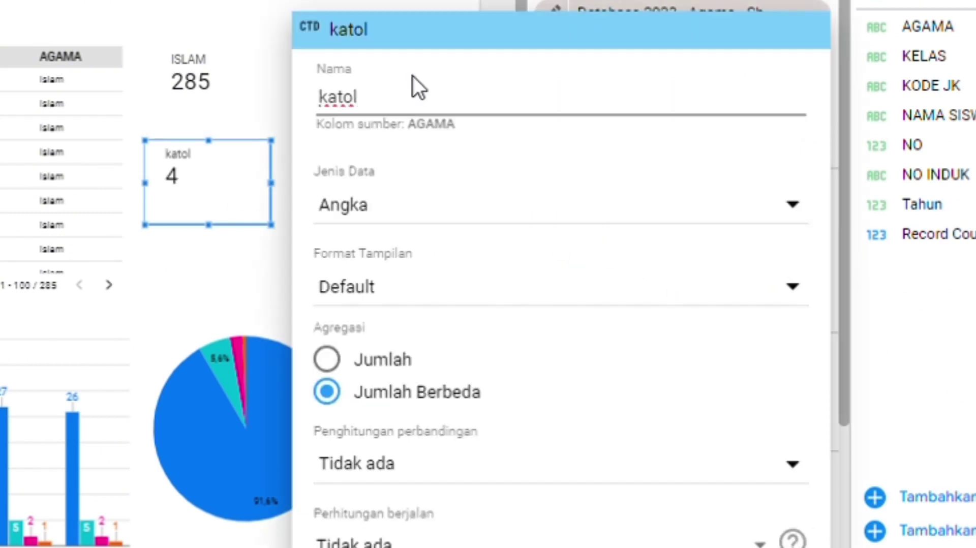
pyautogui.press('BackSpace')
pyautogui.press('BackSpace')
pyautogui.press('BackSpace')
pyautogui.press('BackSpace')
pyautogui.press('BackSpace')
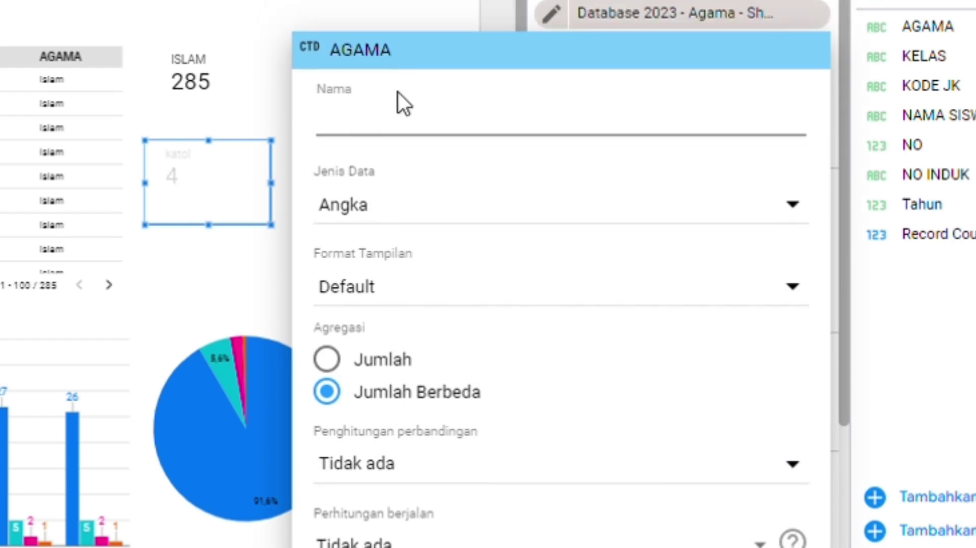
pyautogui.write('K')
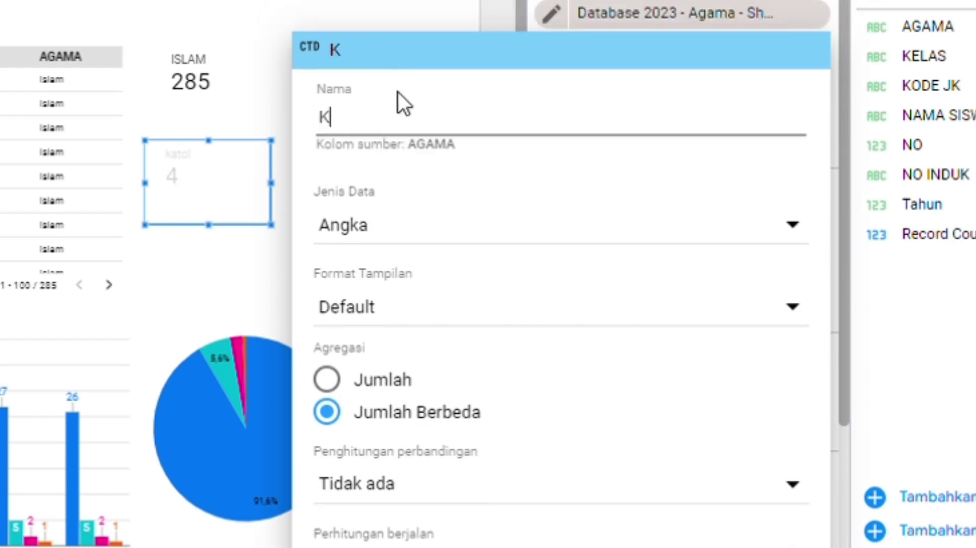
pyautogui.write('ATHOLIK')
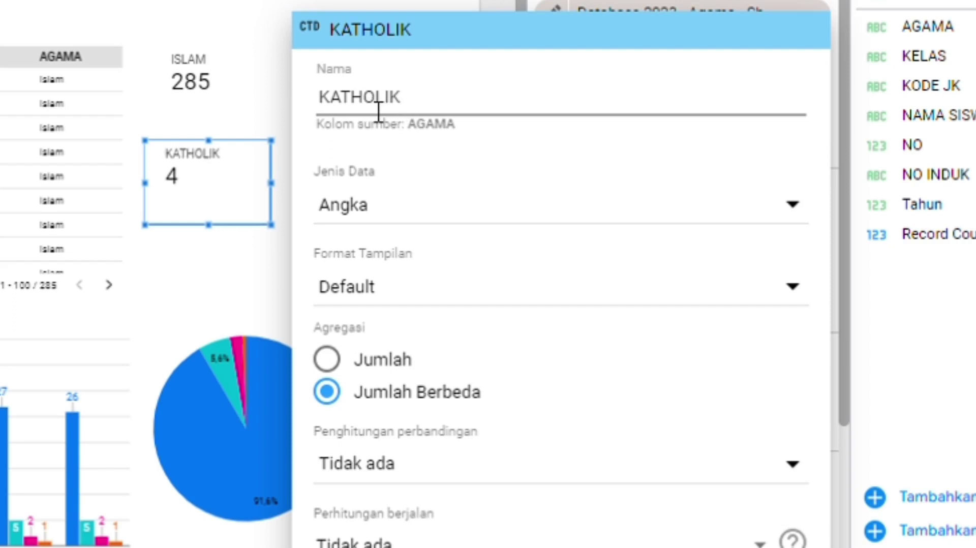
pyautogui.click(356, 98)
pyautogui.press('BackSpace')
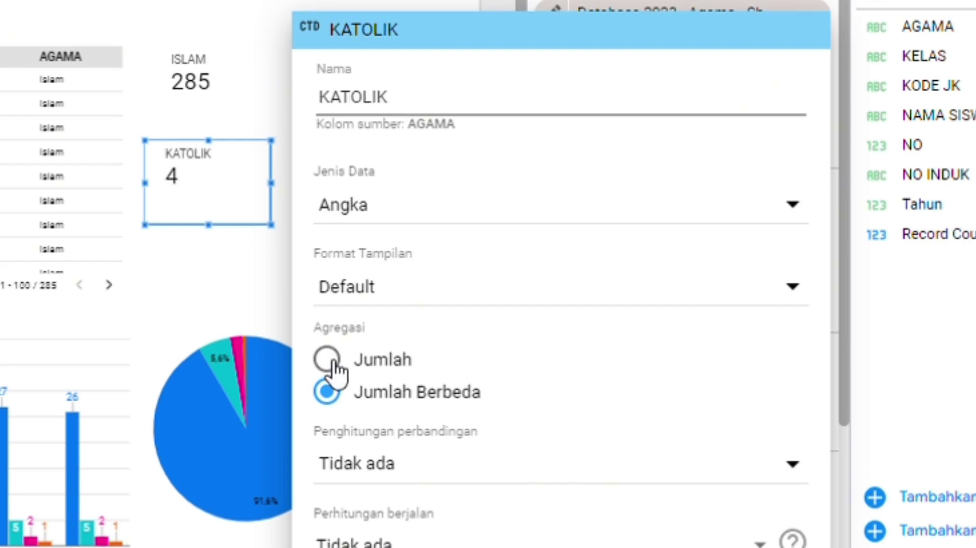
pyautogui.click(328, 360)
pyautogui.click(279, 137)
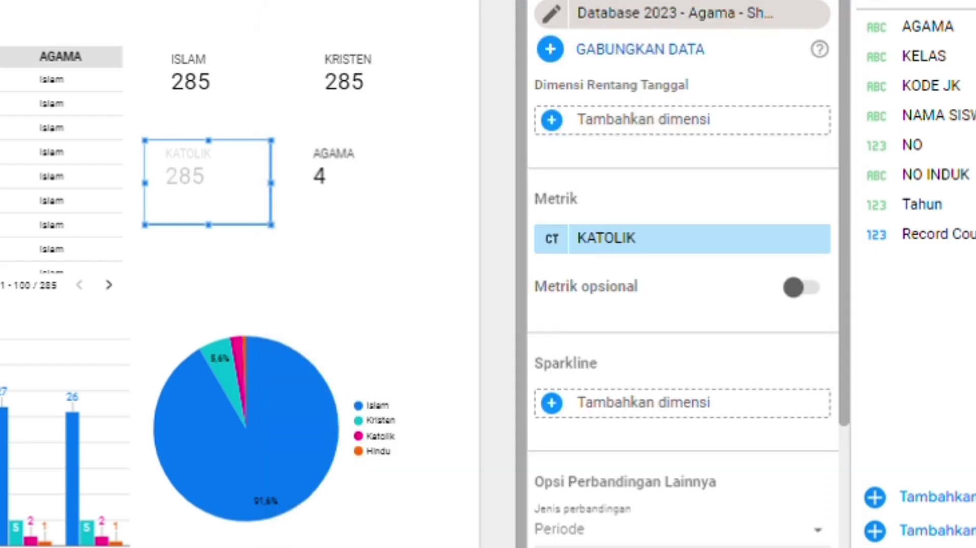
# Step: Name the remaining AGAMA scorecard's metric HINDU and change its aggregation to Jumlah
pyautogui.click(322, 167)
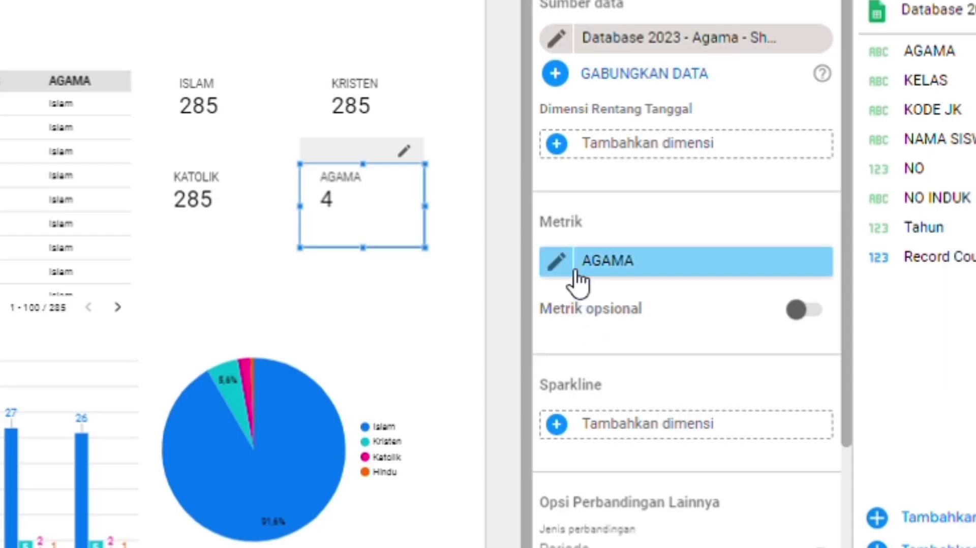
pyautogui.click(560, 270)
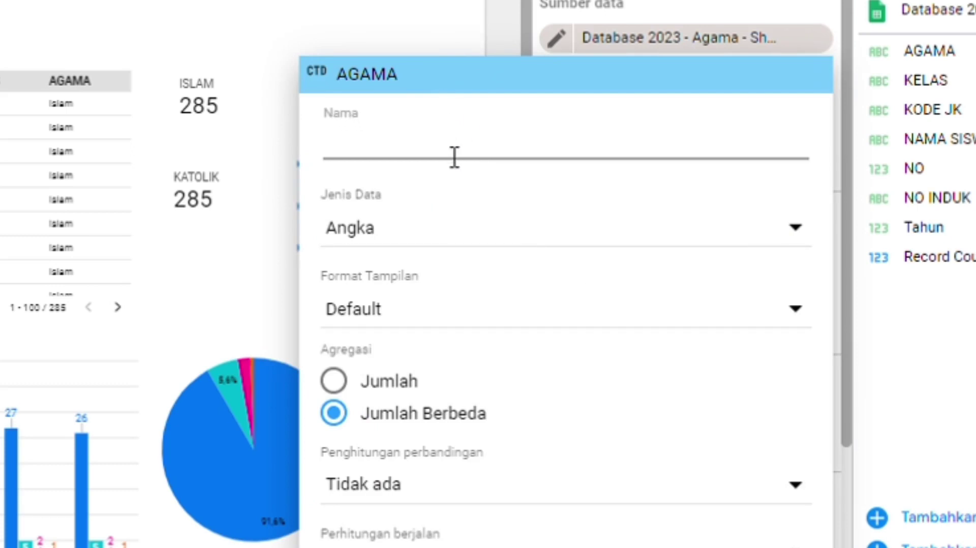
pyautogui.write('hindu')
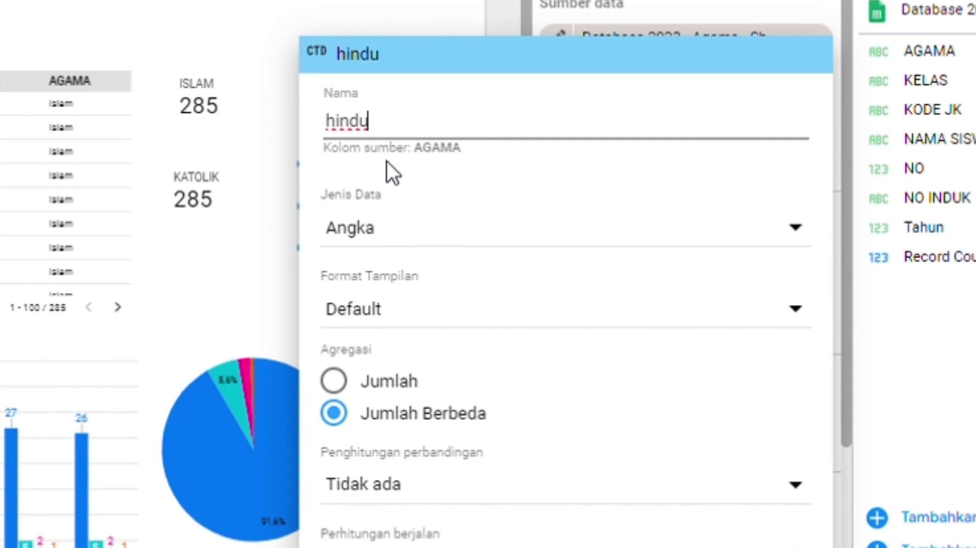
pyautogui.press('BackSpace')
pyautogui.press('BackSpace')
pyautogui.press('BackSpace')
pyautogui.press('BackSpace')
pyautogui.press('BackSpace')
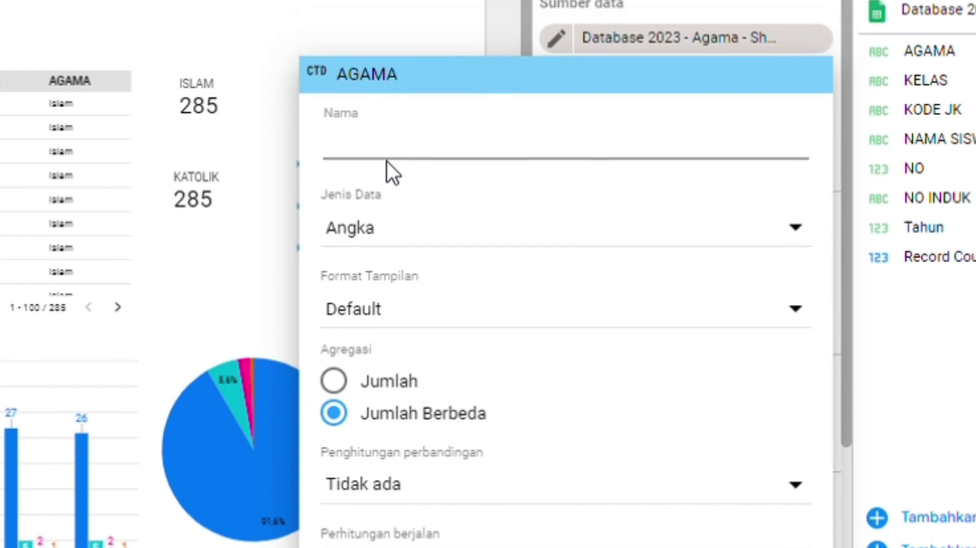
pyautogui.write('hin')
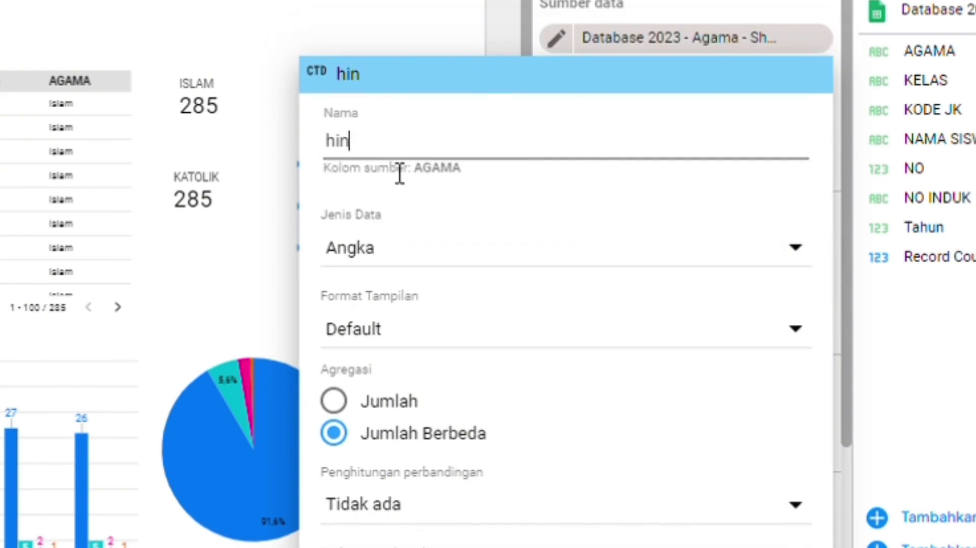
pyautogui.press('BackSpace')
pyautogui.press('BackSpace')
pyautogui.press('BackSpace')
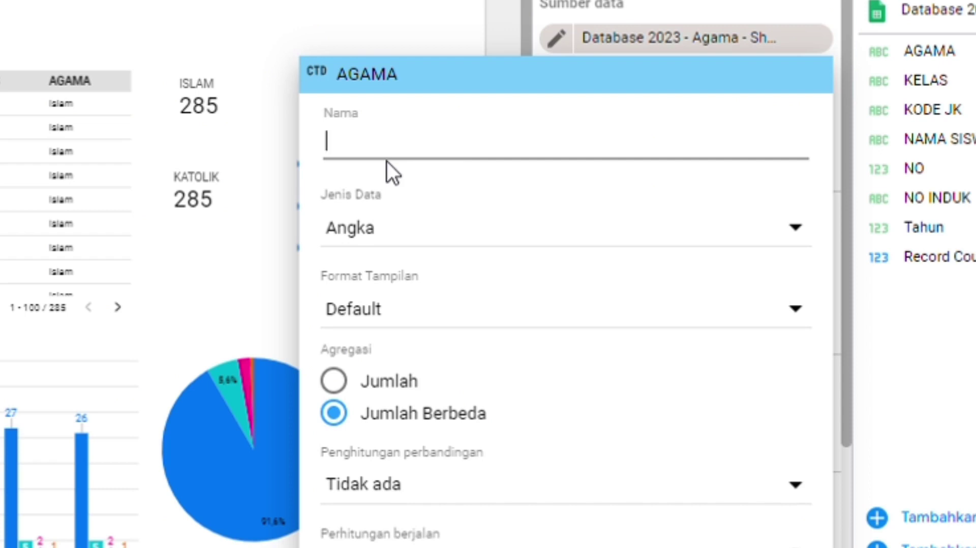
pyautogui.write('HINDU')
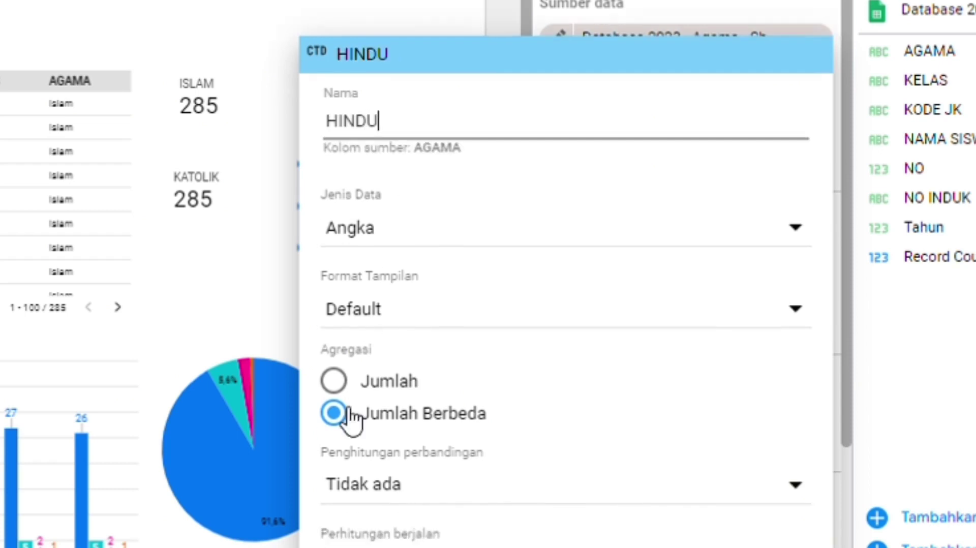
pyautogui.click(339, 384)
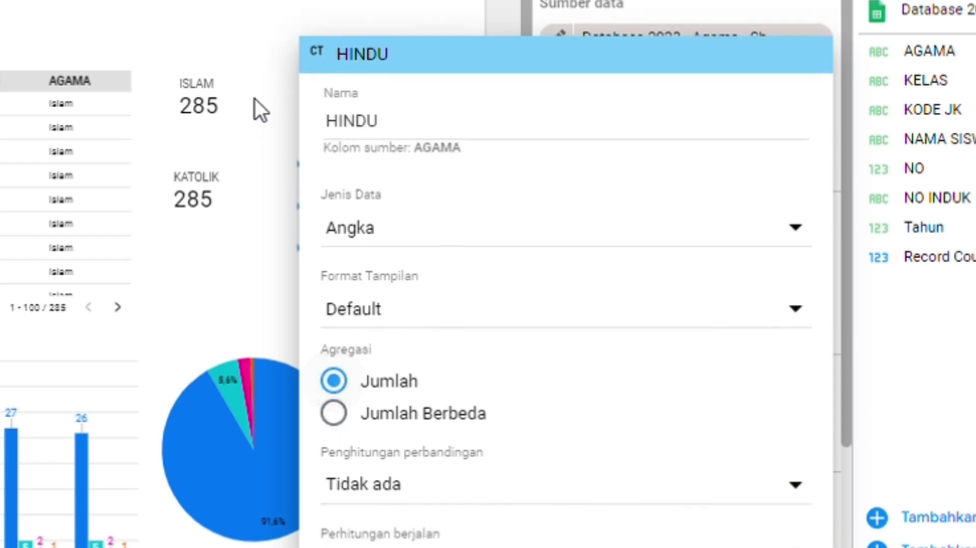
pyautogui.click(233, 14)
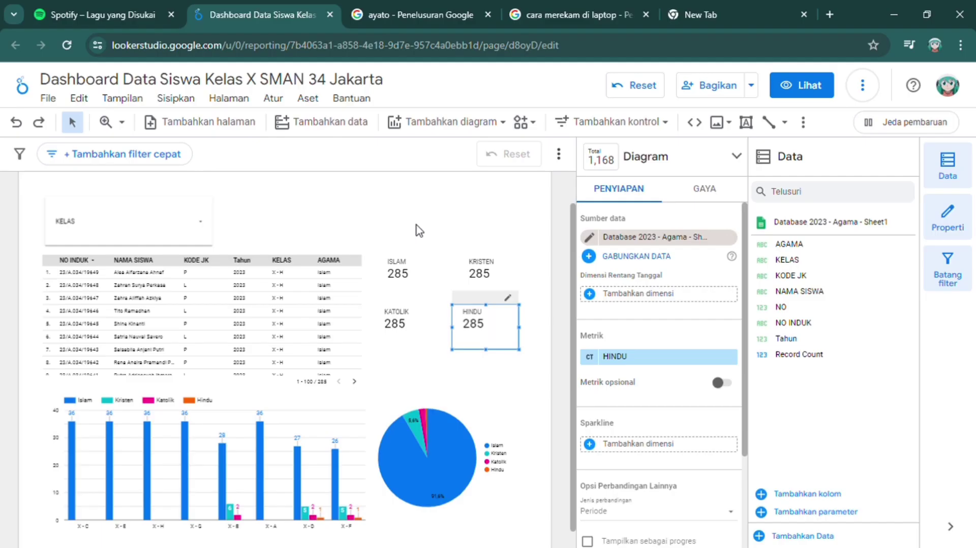
# Step: Create a new filter for the ISLAM scorecard that includes records by the AGAMA column with the condition Sama dengan (=)
pyautogui.click(405, 276)
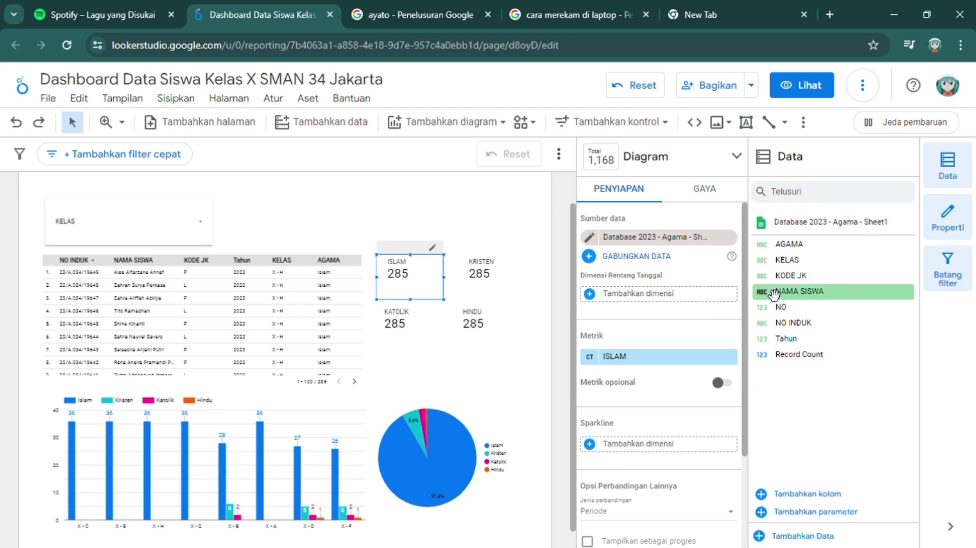
pyautogui.scroll(-3, 746, 291)
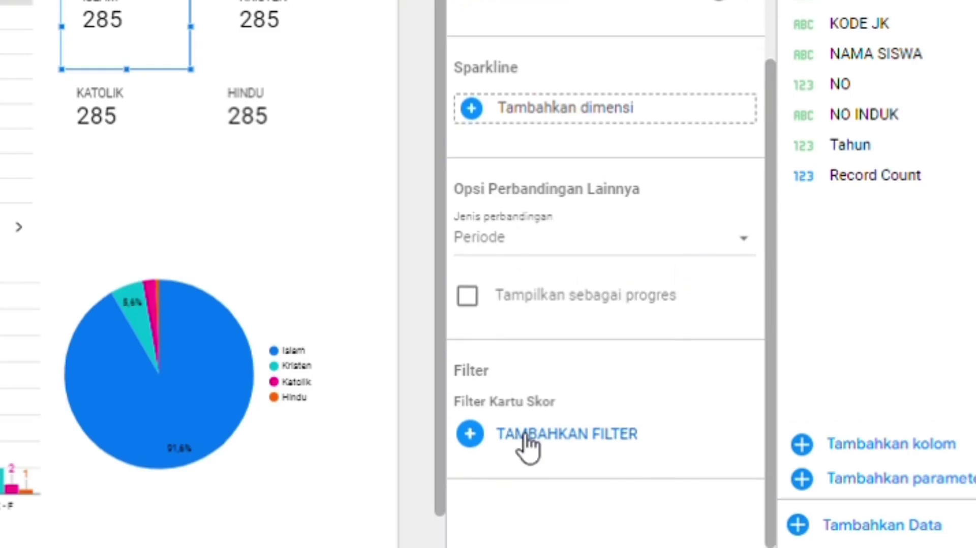
pyautogui.click(527, 443)
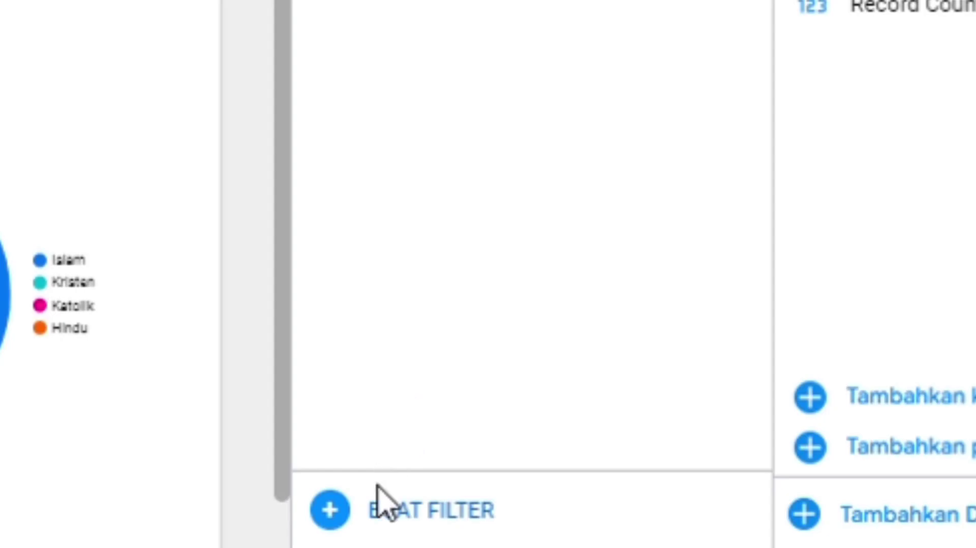
pyautogui.click(371, 506)
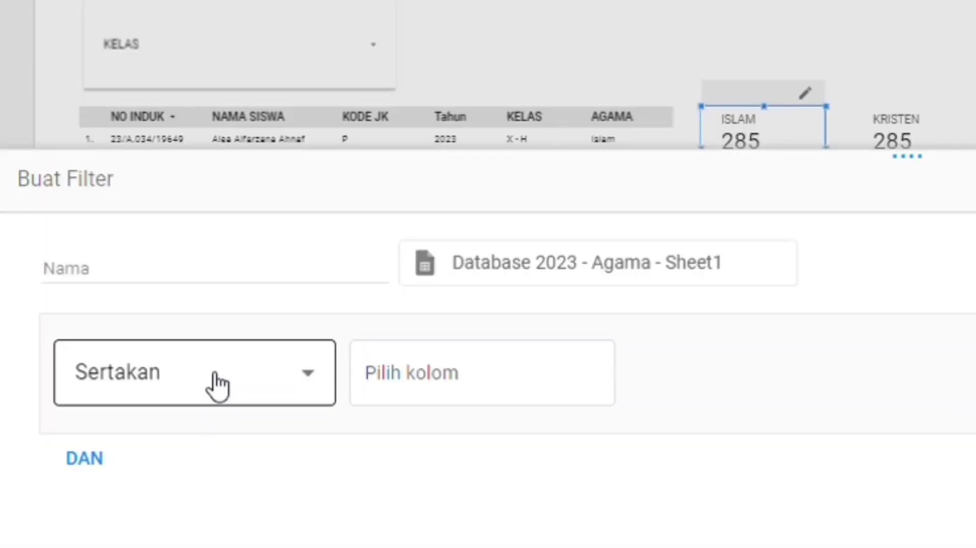
pyautogui.click(455, 373)
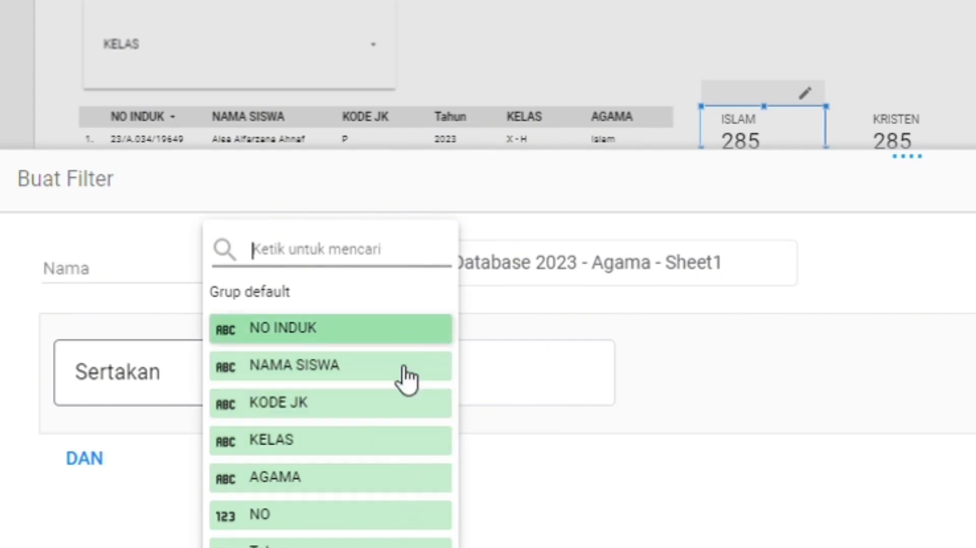
pyautogui.click(370, 496)
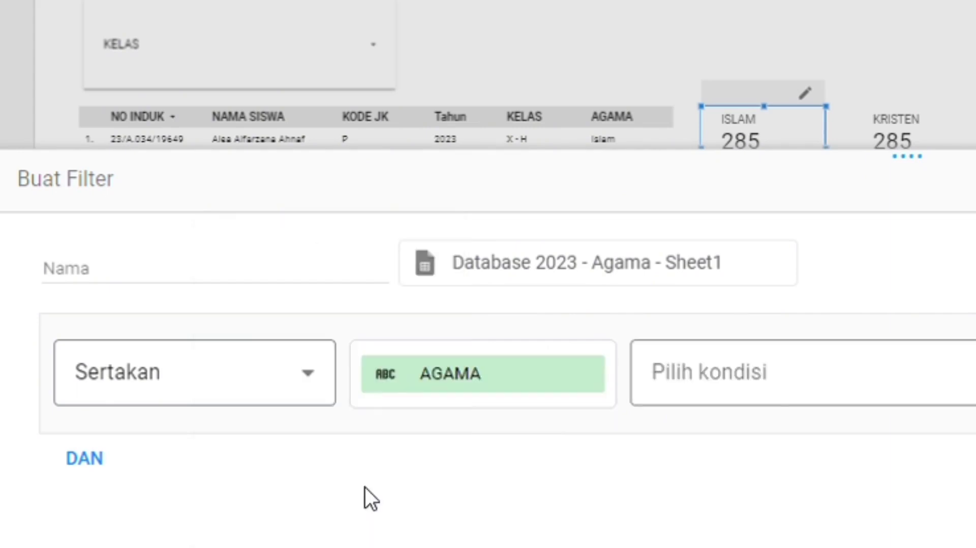
pyautogui.click(854, 391)
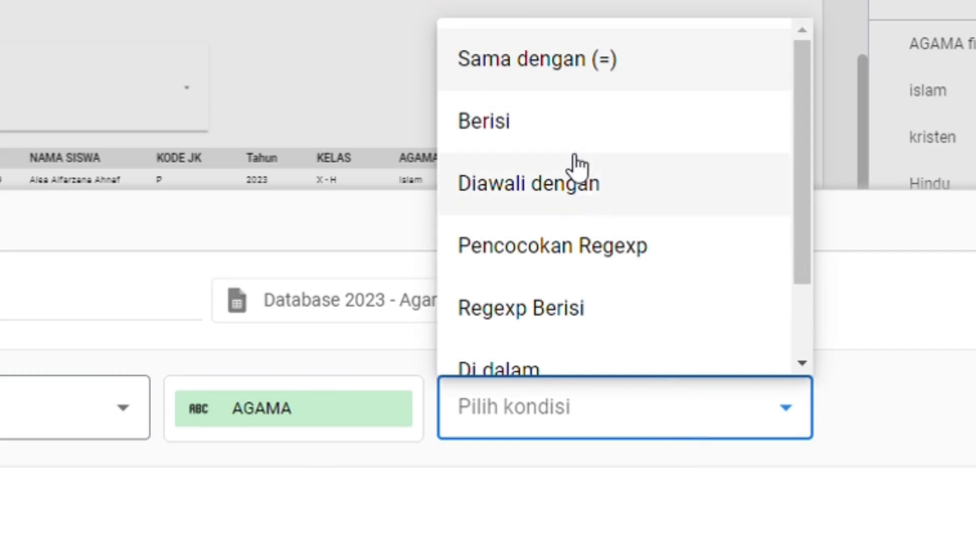
pyautogui.click(600, 55)
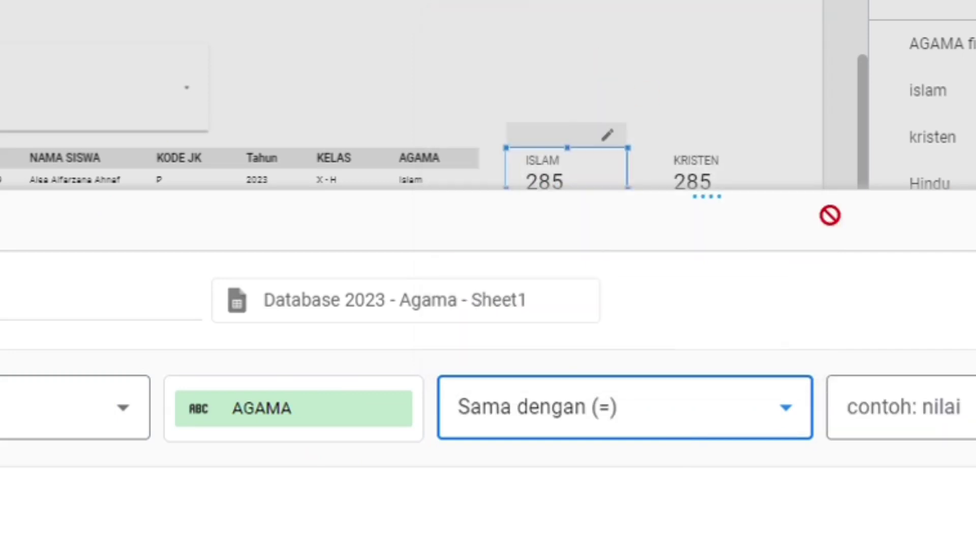
# Step: Set the comparison value of the AGAMA filter condition to Islam
pyautogui.click(954, 405)
pyautogui.write('iS')
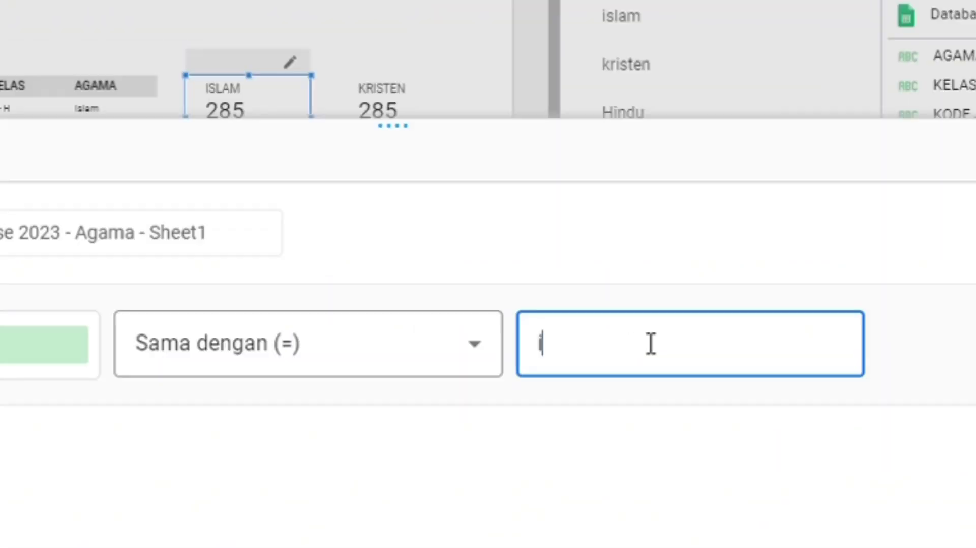
pyautogui.press('BackSpace')
pyautogui.press('BackSpace')
pyautogui.write('i')
pyautogui.press('BackSpace')
pyautogui.write('i')
pyautogui.press('BackSpace')
pyautogui.write('i')
pyautogui.press('BackSpace')
pyautogui.write('Islam')
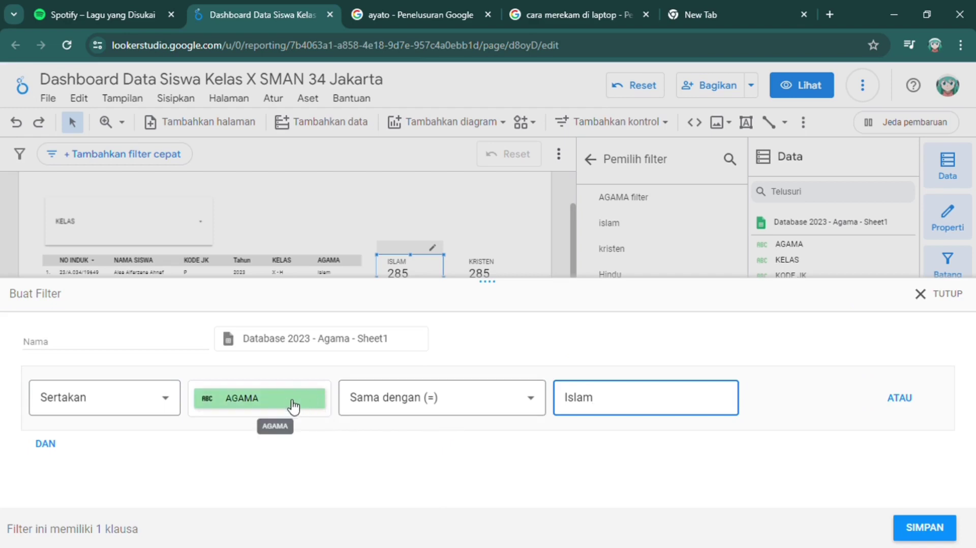
# Step: Name the new filter FIlter islam and save it to the ISLAM scorecard
pyautogui.click(185, 346)
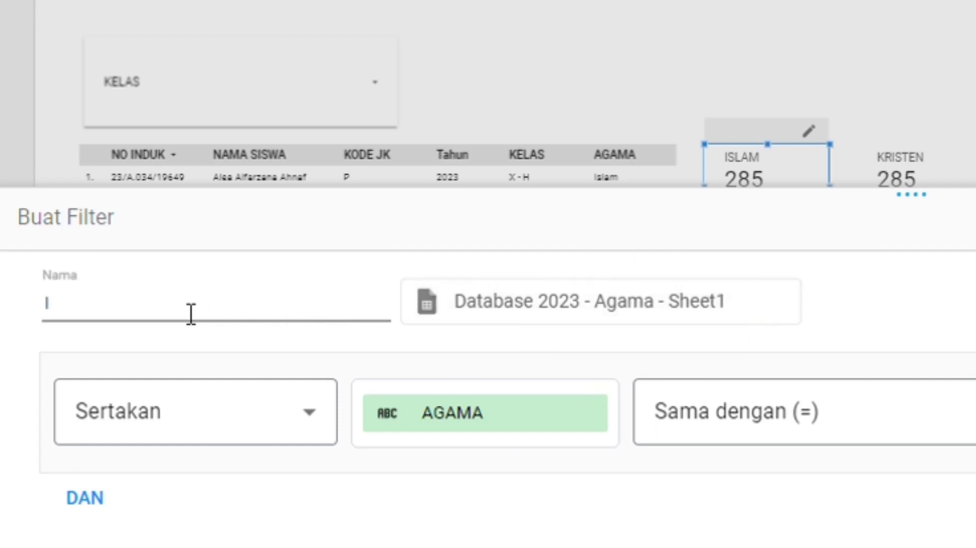
pyautogui.write('Filter islam')
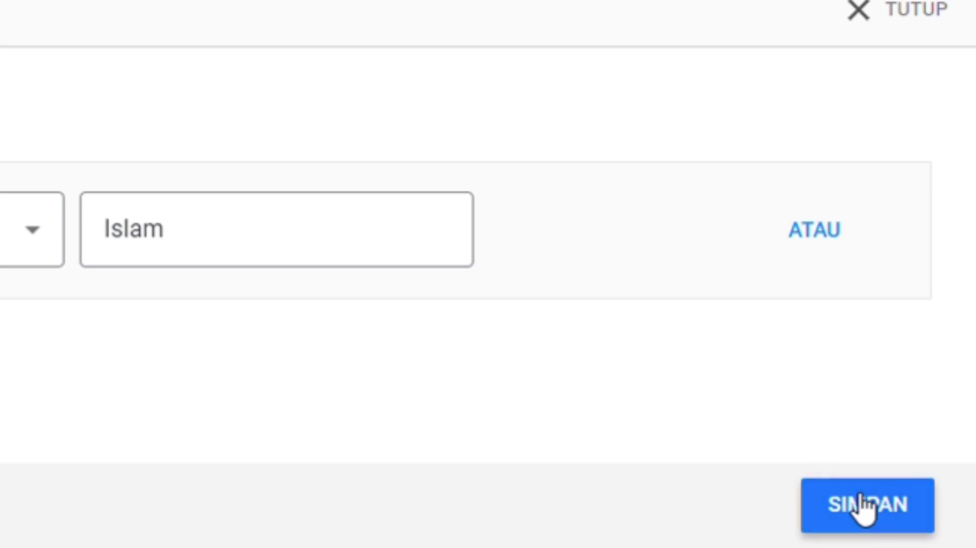
pyautogui.click(864, 507)
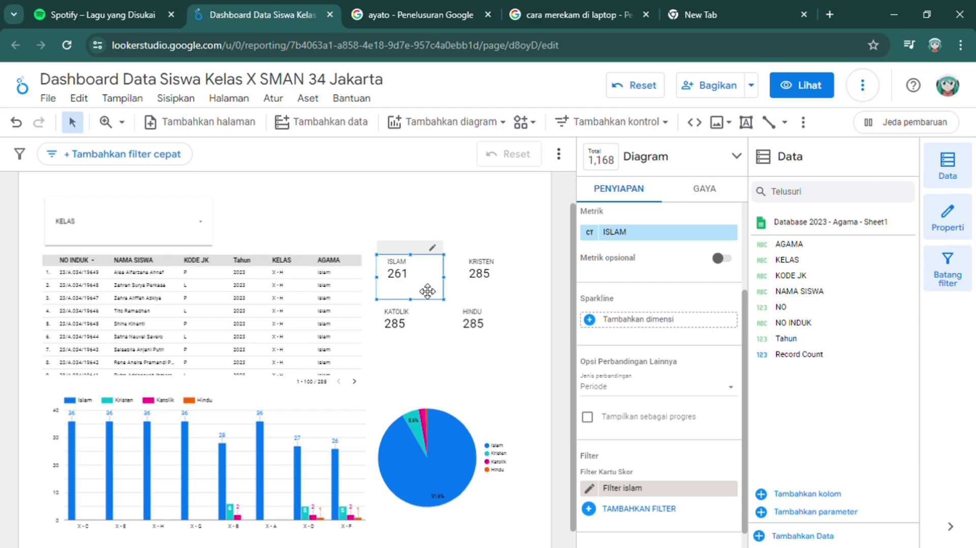
# Step: Apply the existing kristen filter to the KRISTEN scorecard
pyautogui.click(483, 282)
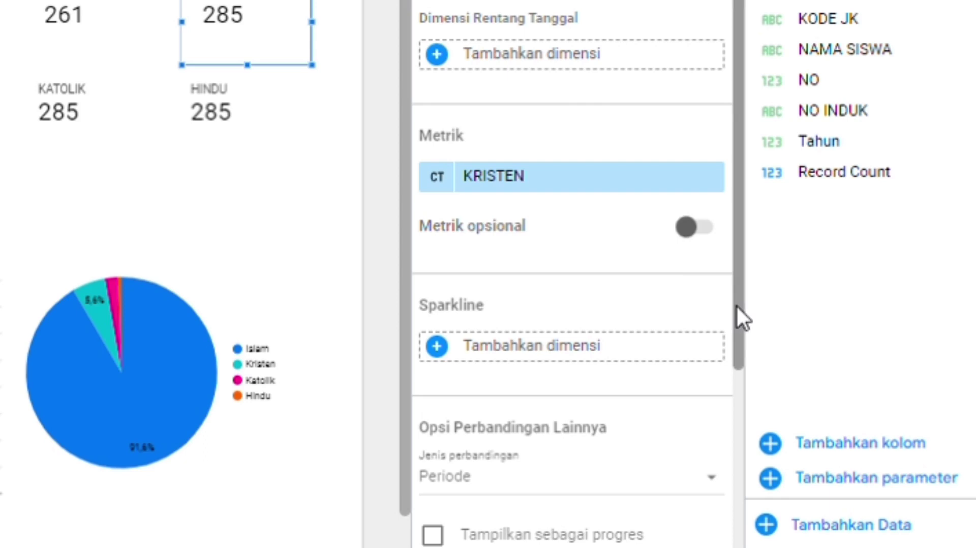
pyautogui.scroll(-3, 744, 423)
pyautogui.click(581, 427)
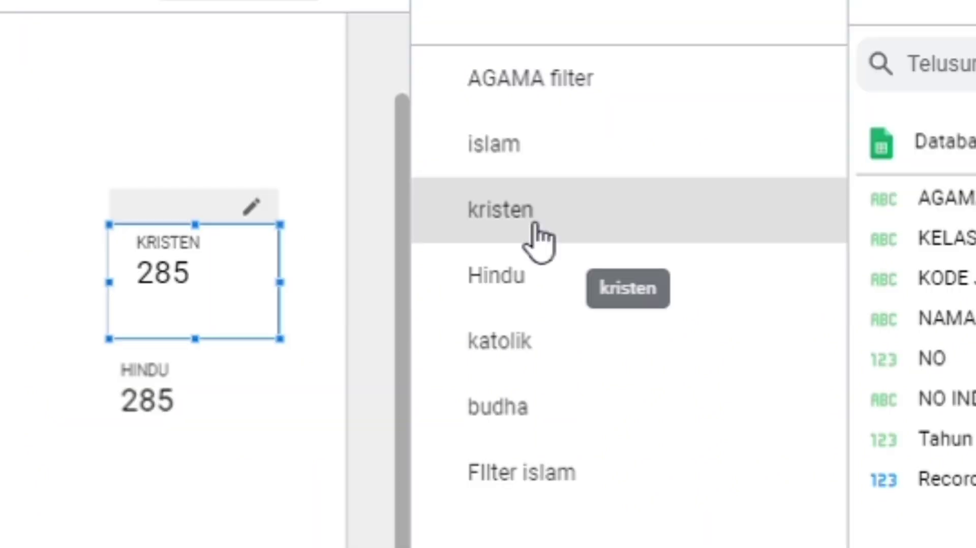
pyautogui.click(535, 226)
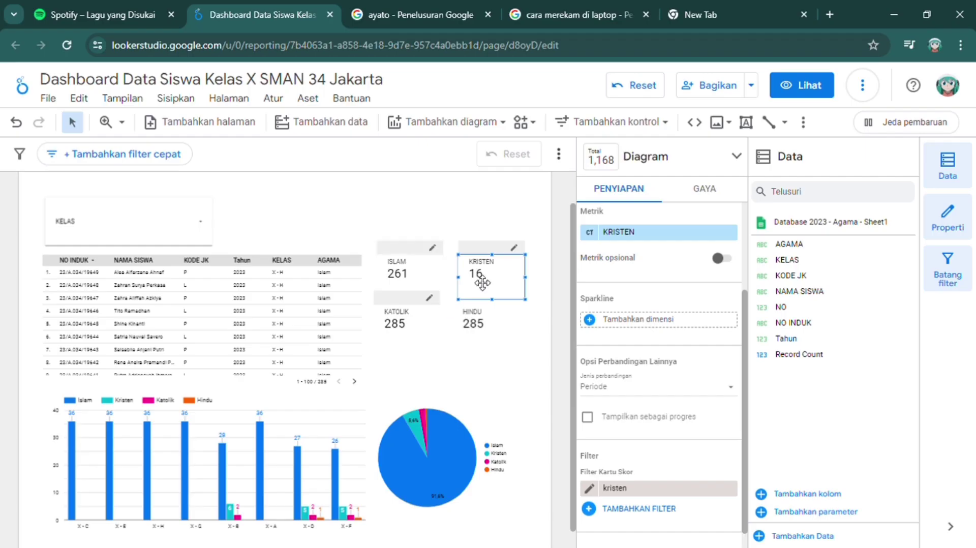
# Step: Apply the existing katolik filter to the KATOLIK scorecard
pyautogui.click(430, 335)
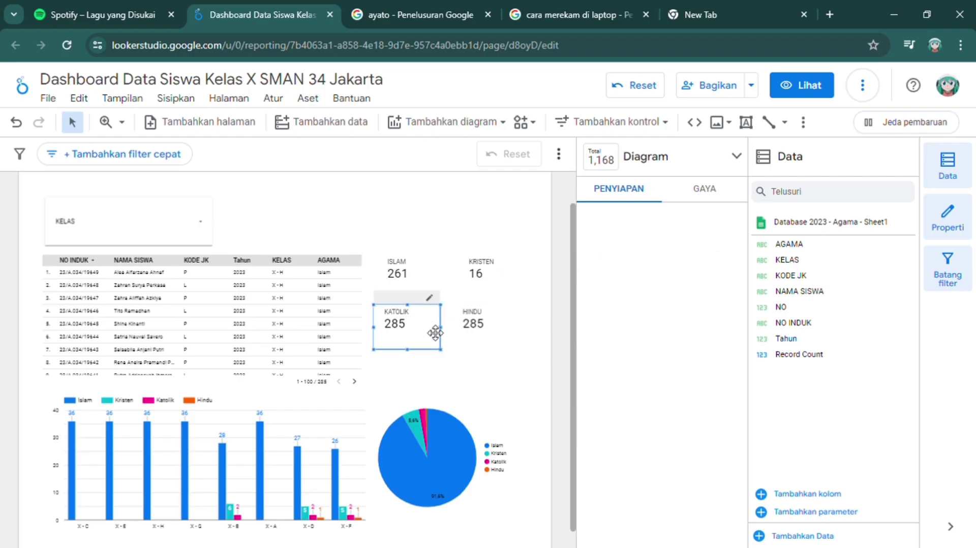
pyautogui.scroll(-3, 734, 331)
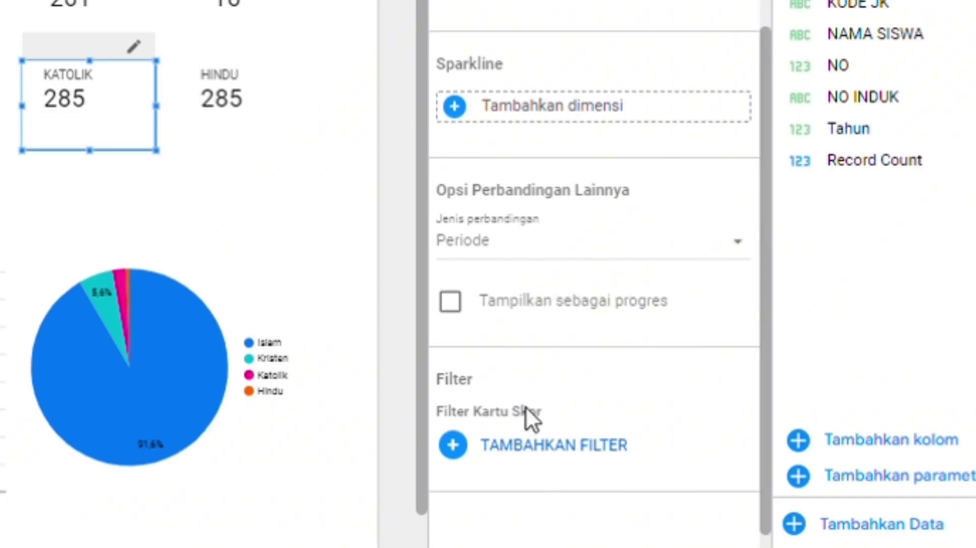
pyautogui.click(536, 457)
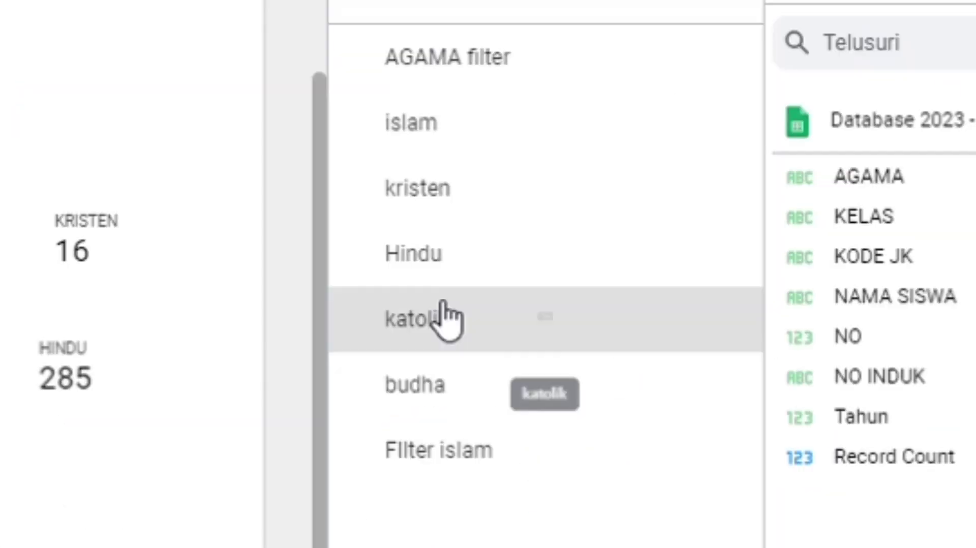
pyautogui.click(447, 337)
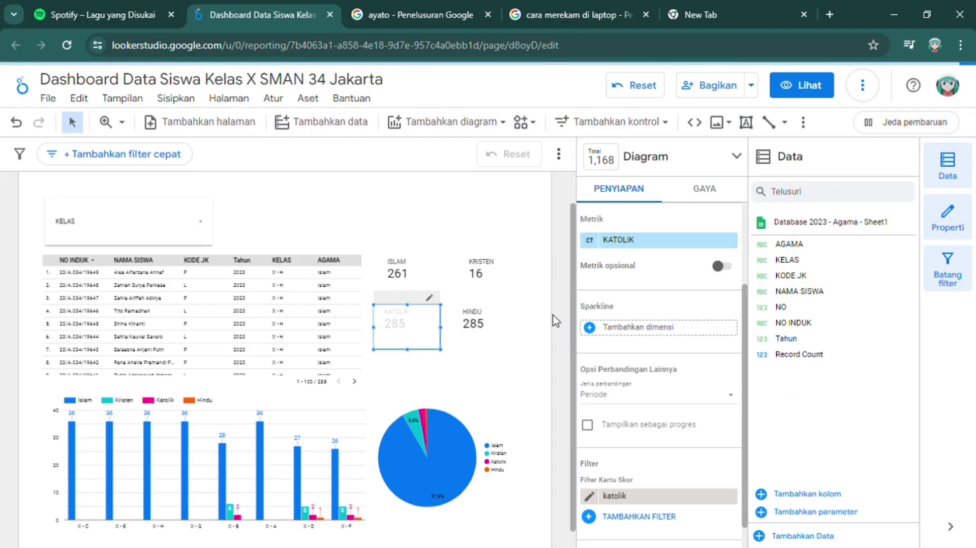
# Step: Apply the existing Hindu filter to the HINDU scorecard
pyautogui.click(506, 322)
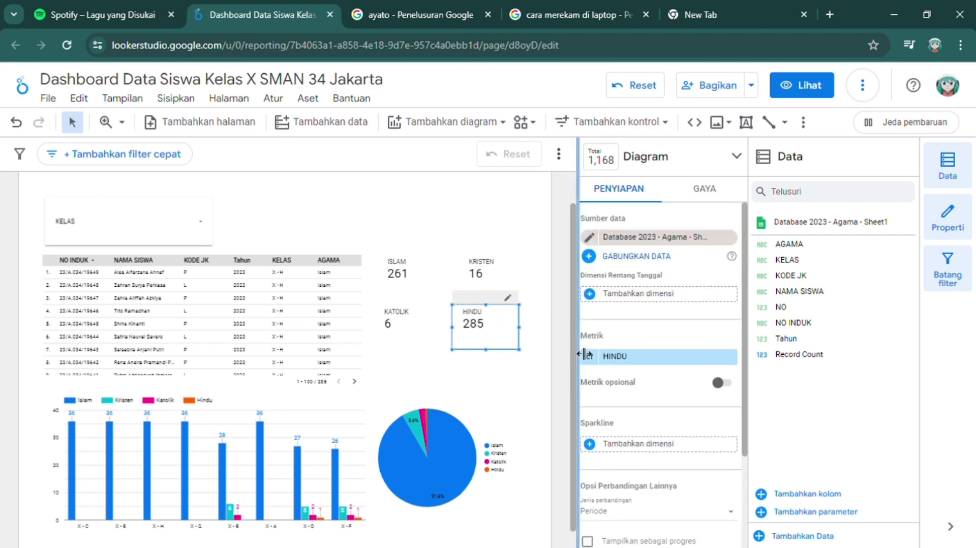
pyautogui.moveTo(580, 354); pyautogui.dragTo(579, 356)
pyautogui.scroll(-1, 575, 354)
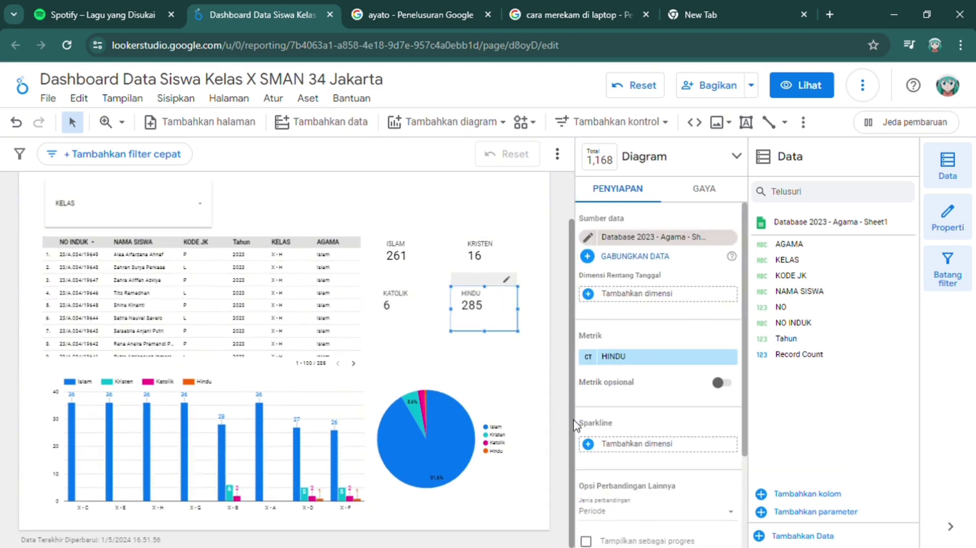
pyautogui.click(577, 430)
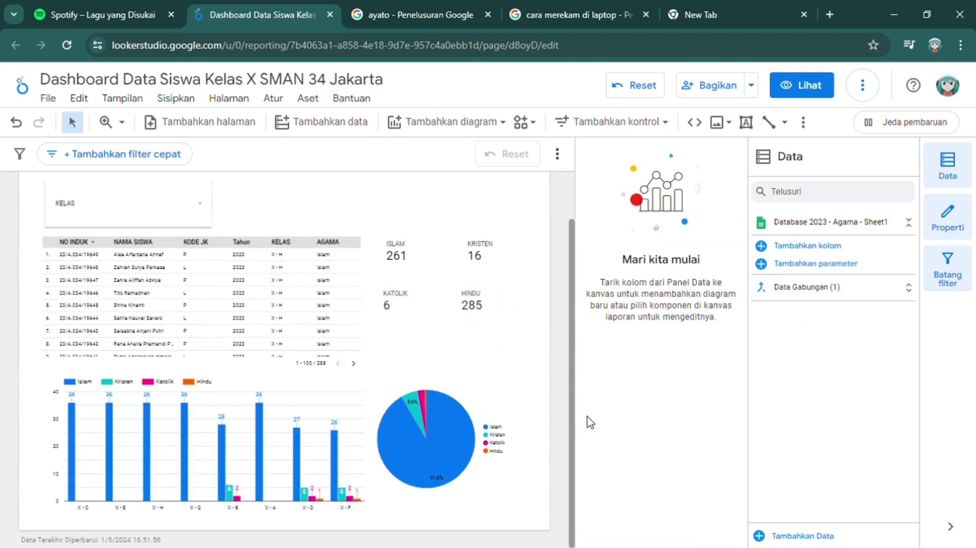
pyautogui.click(491, 302)
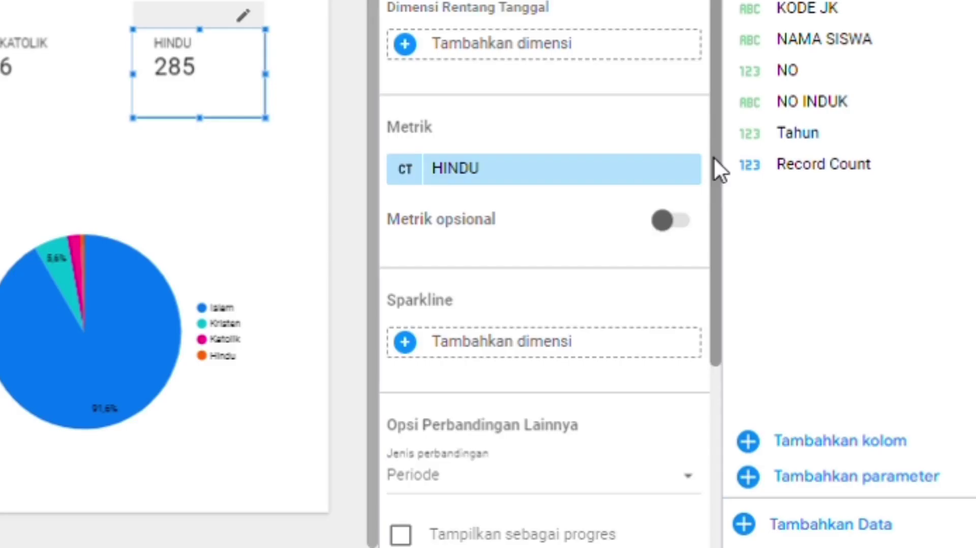
pyautogui.moveTo(744, 356); pyautogui.dragTo(737, 437)
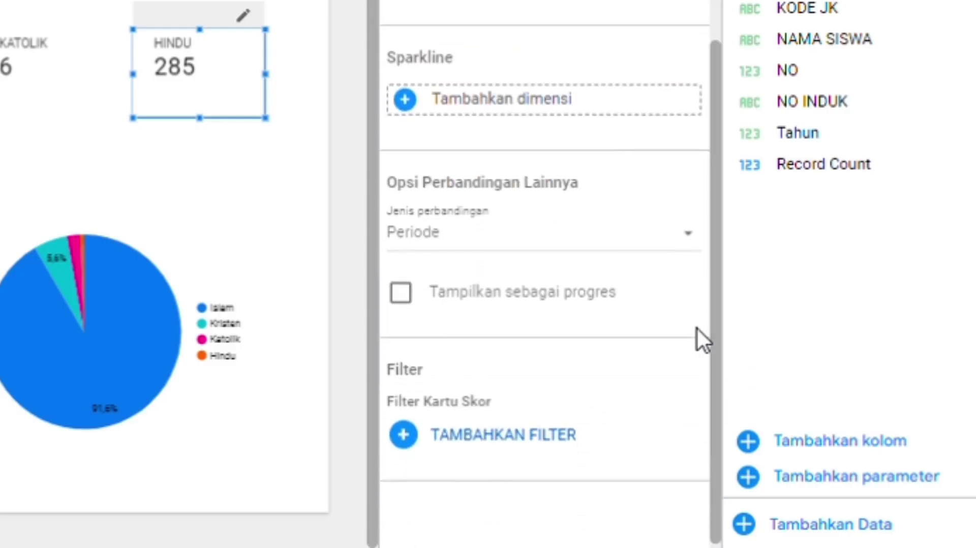
pyautogui.click(508, 437)
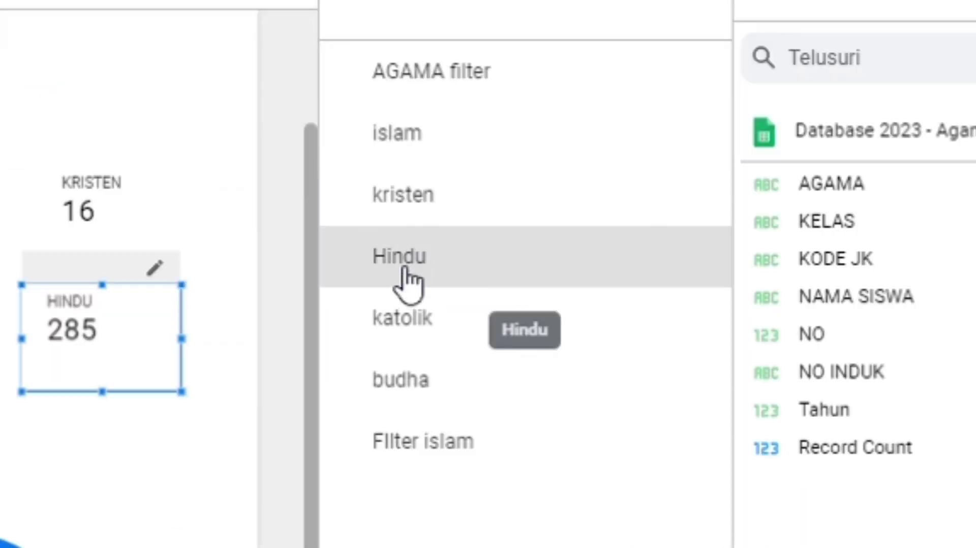
pyautogui.click(406, 274)
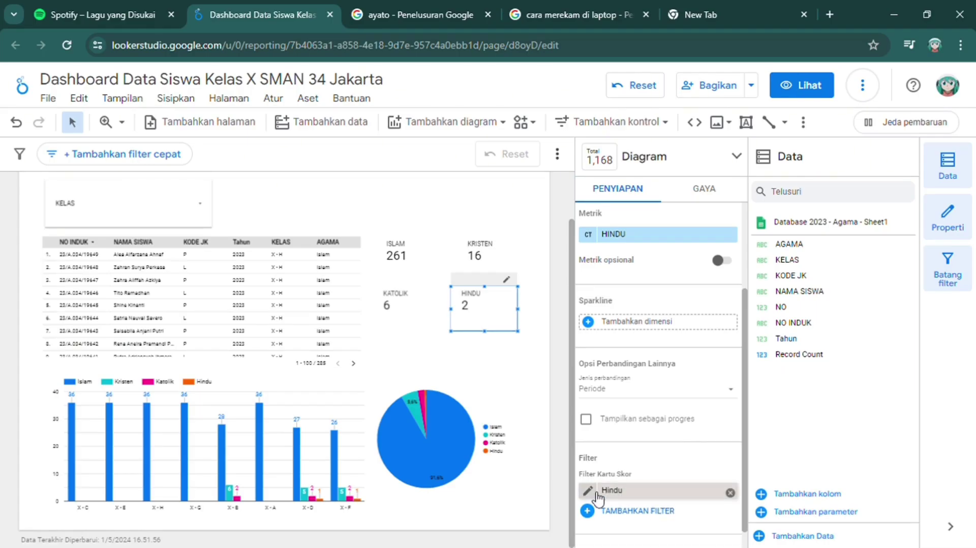
# Step: Review the conditions of the Hindu and katolik filters applied to their scorecards without changing them
pyautogui.click(588, 491)
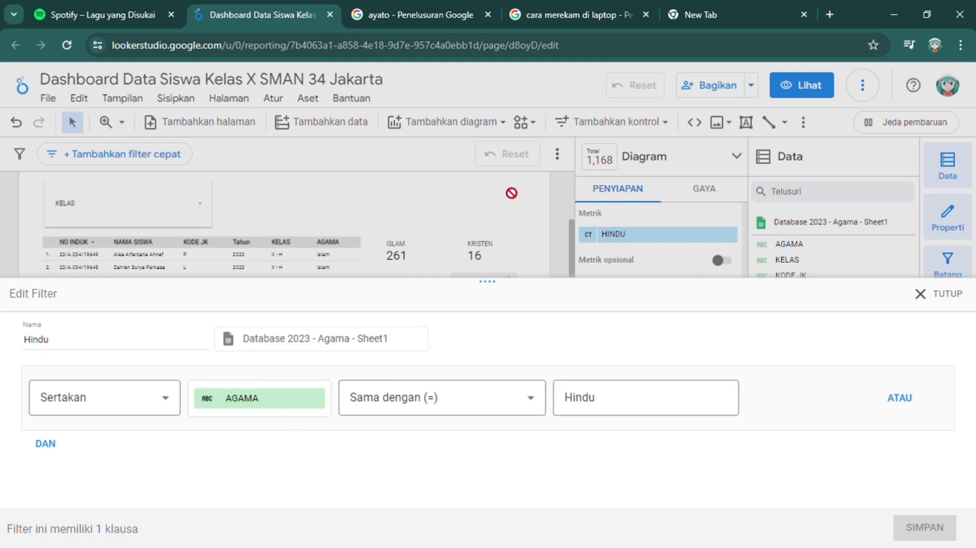
pyautogui.click(929, 300)
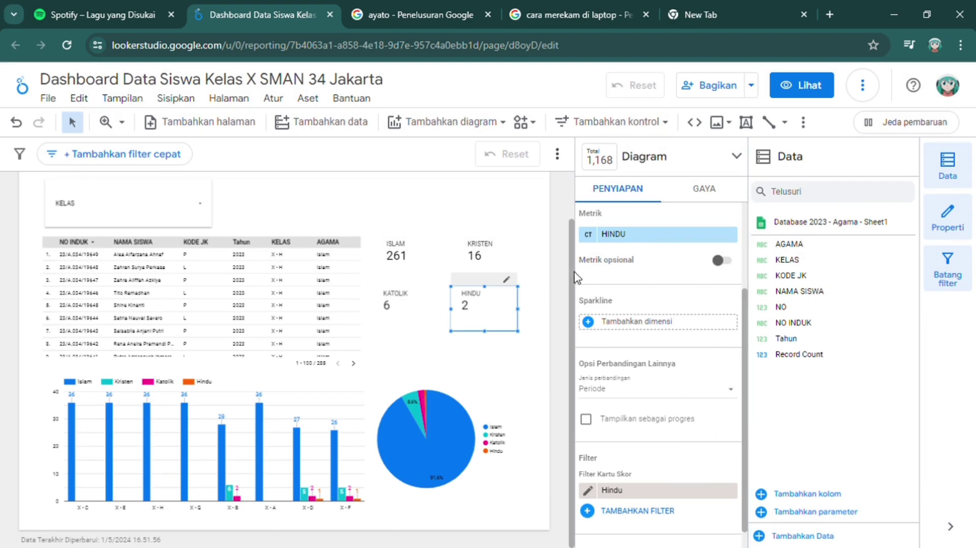
pyautogui.click(417, 308)
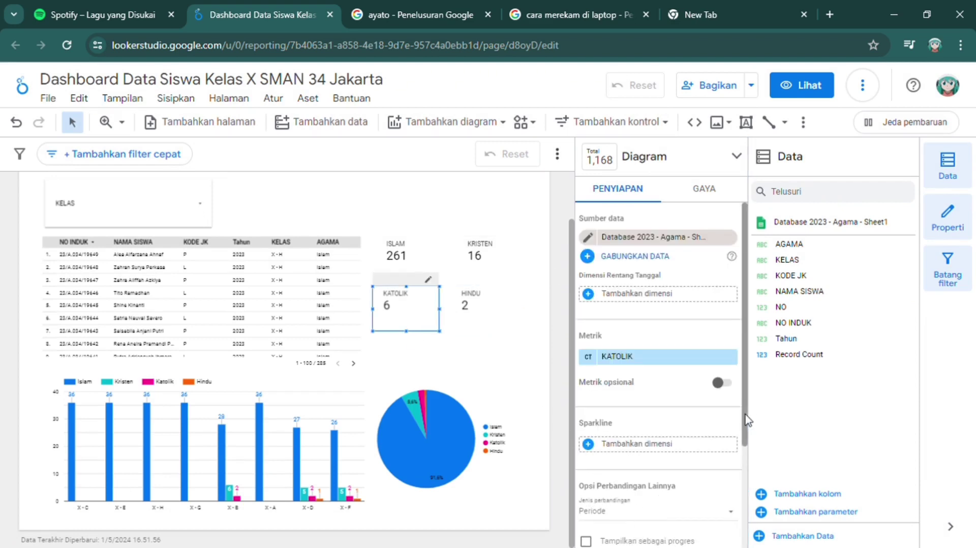
pyautogui.scroll(-2, 745, 419)
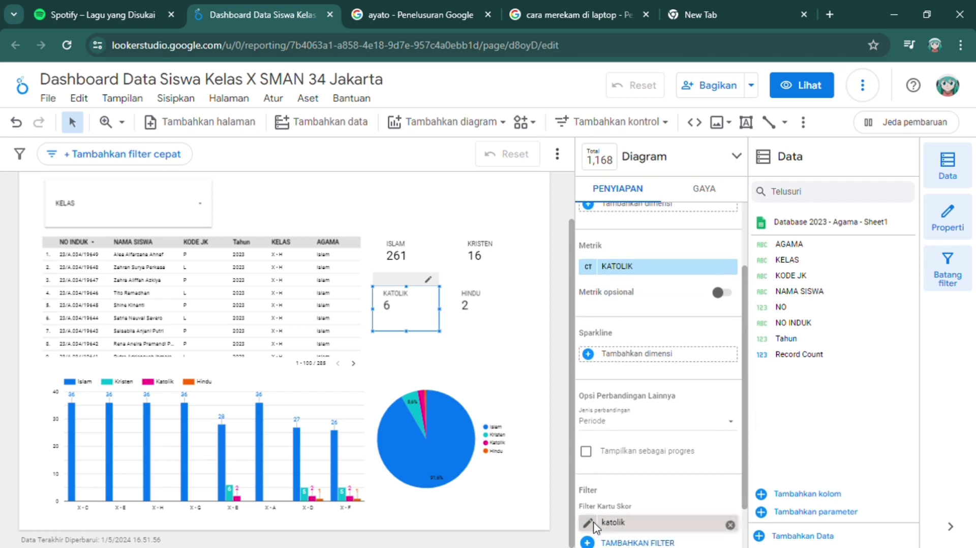
pyautogui.click(591, 524)
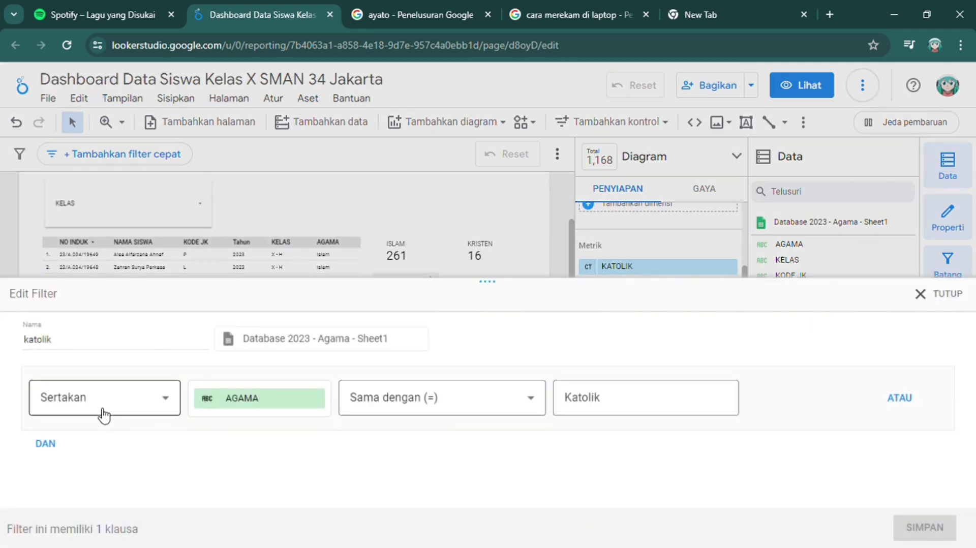
pyautogui.click(930, 298)
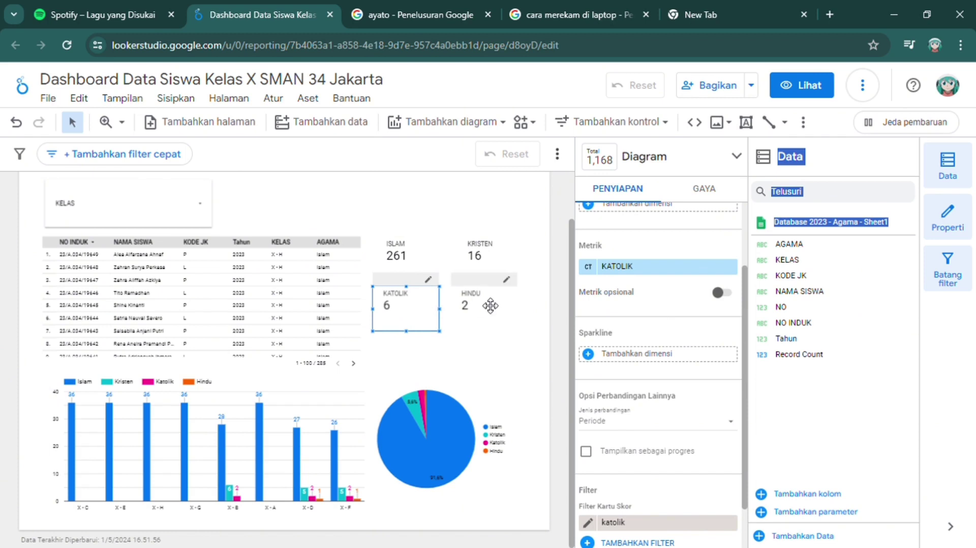
pyautogui.click(415, 220)
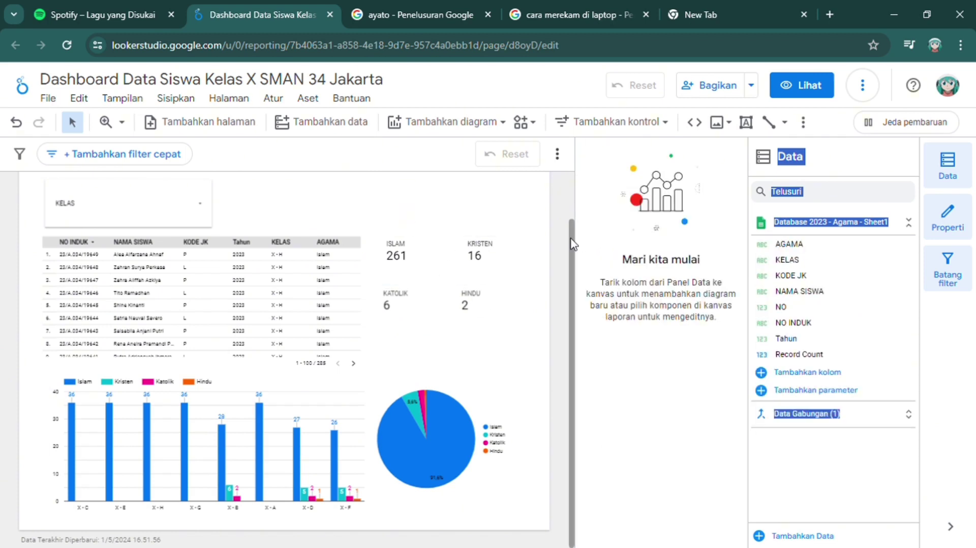
# Step: Add a text box above the KELAS control reading "DASHBOARD AGAMA" and "SISWA SMAN 34 JAKARTA" on two lines
pyautogui.scroll(2, 573, 214)
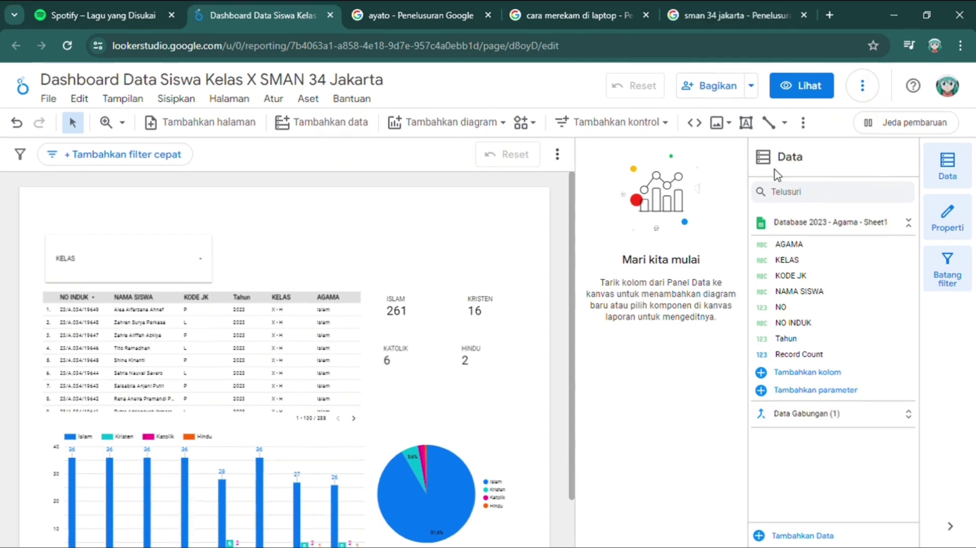
pyautogui.click(747, 123)
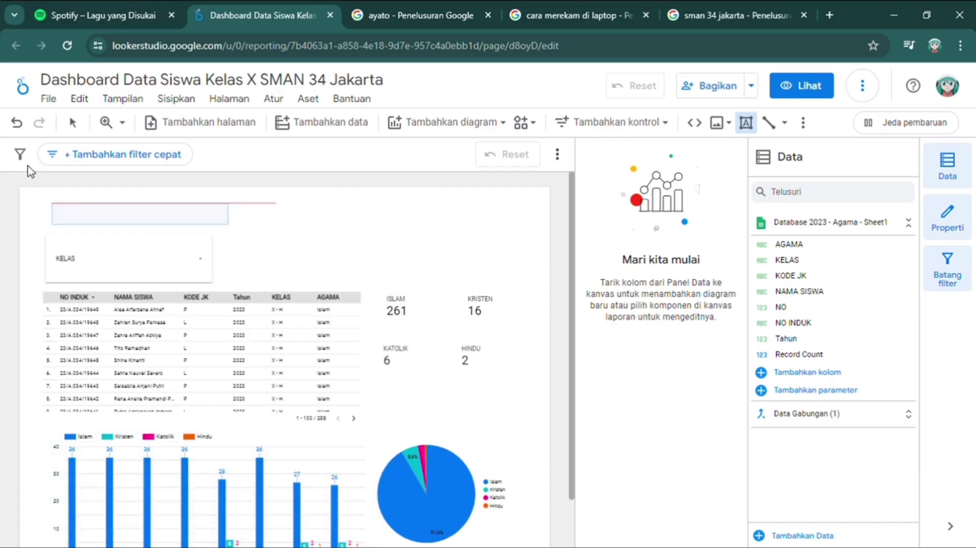
pyautogui.click(60, 209)
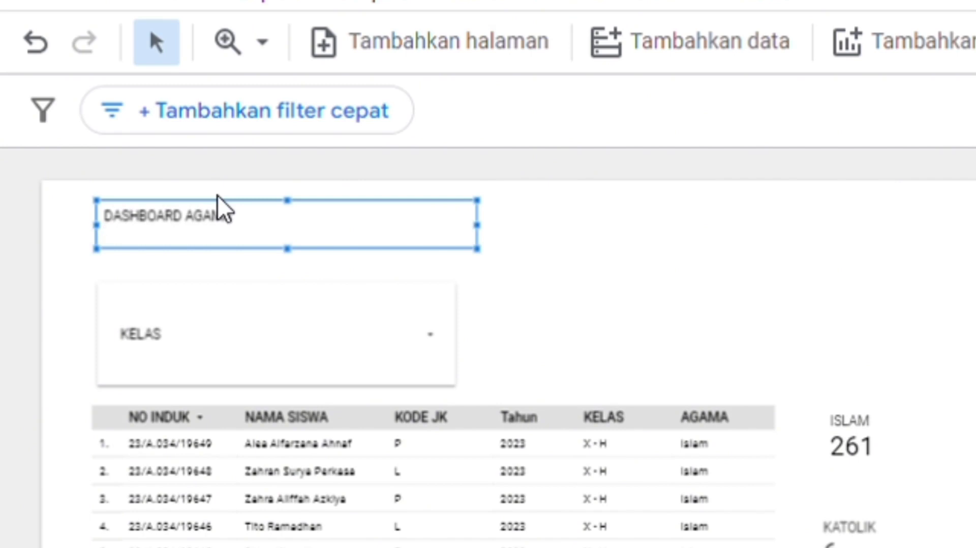
pyautogui.write('SMAN 34 JAKARTA')
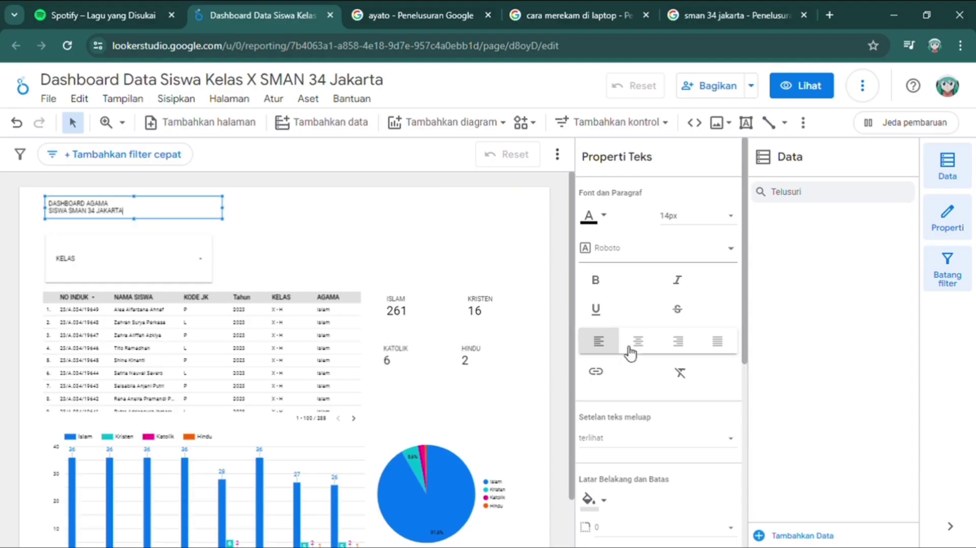
# Step: Centre-align both lines of the dashboard title and enlarge their font size
pyautogui.click(638, 342)
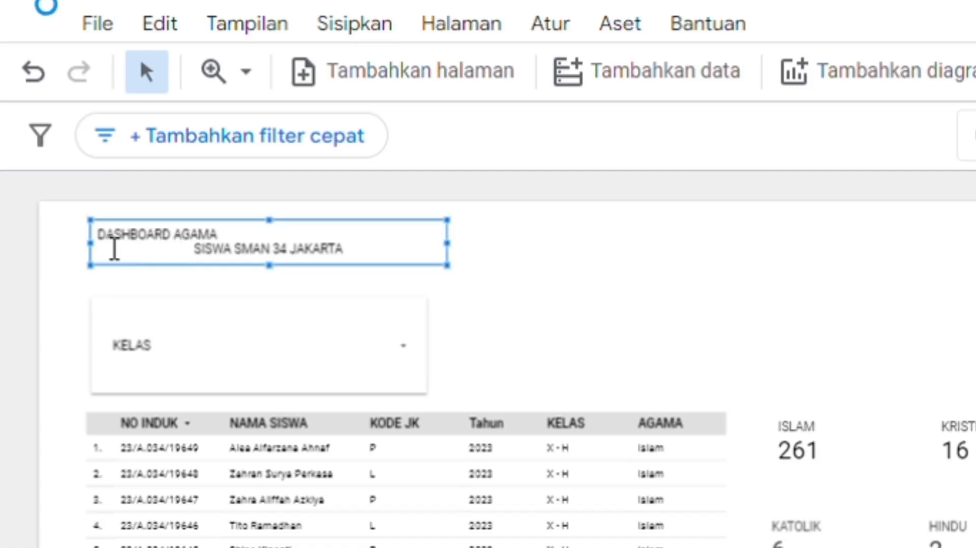
pyautogui.moveTo(97, 236); pyautogui.dragTo(356, 261)
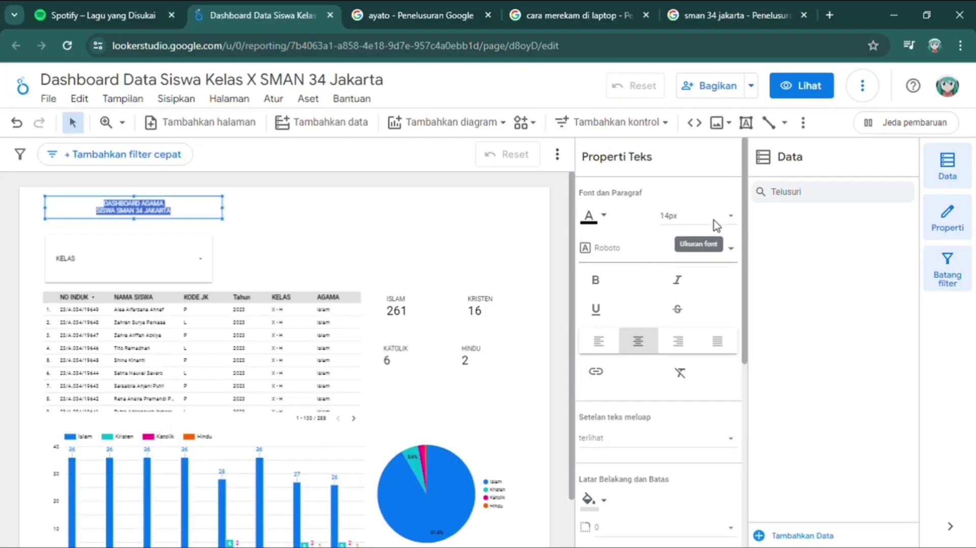
pyautogui.click(717, 223)
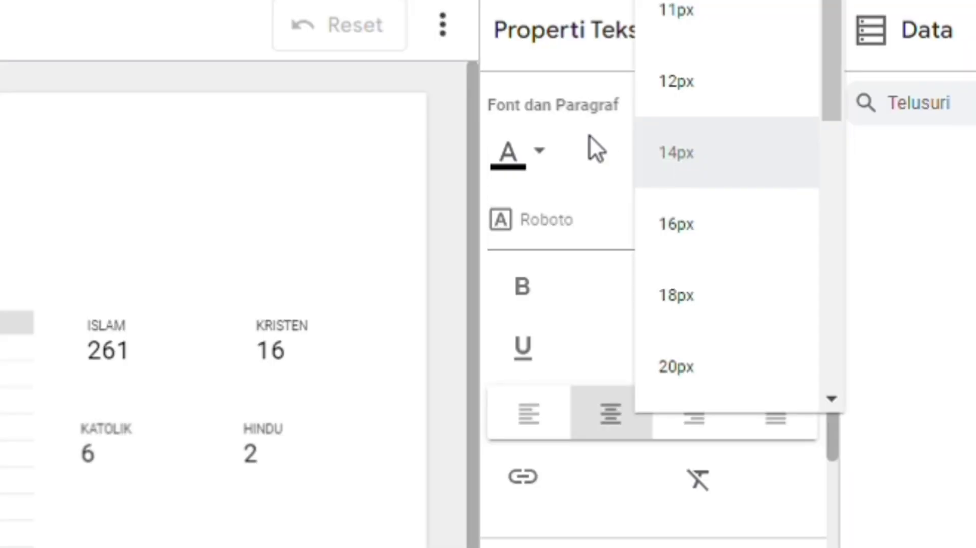
pyautogui.click(590, 137)
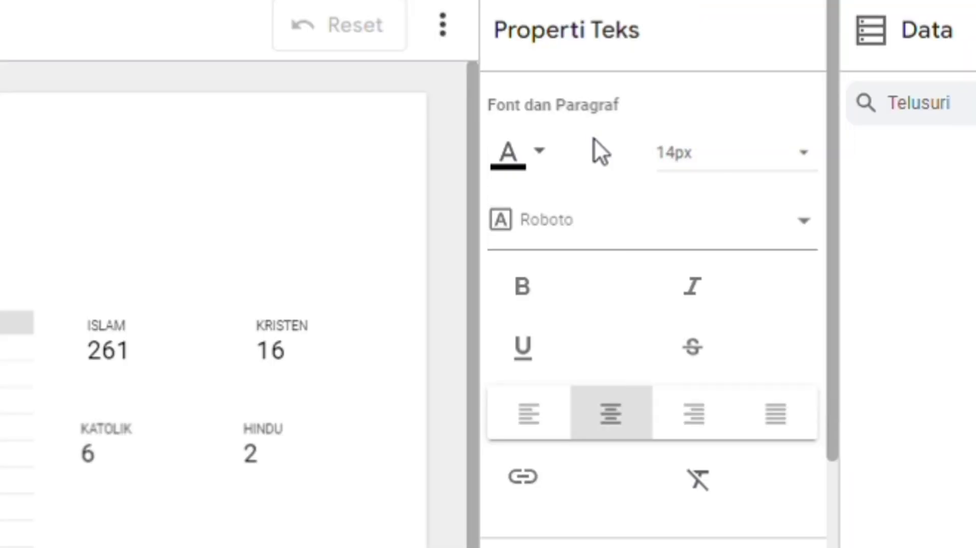
pyautogui.click(717, 181)
pyautogui.moveTo(836, 53); pyautogui.dragTo(834, 170)
pyautogui.click(749, 203)
# Step: Move the enlarged title text box to the middle of the page header
pyautogui.click(284, 211)
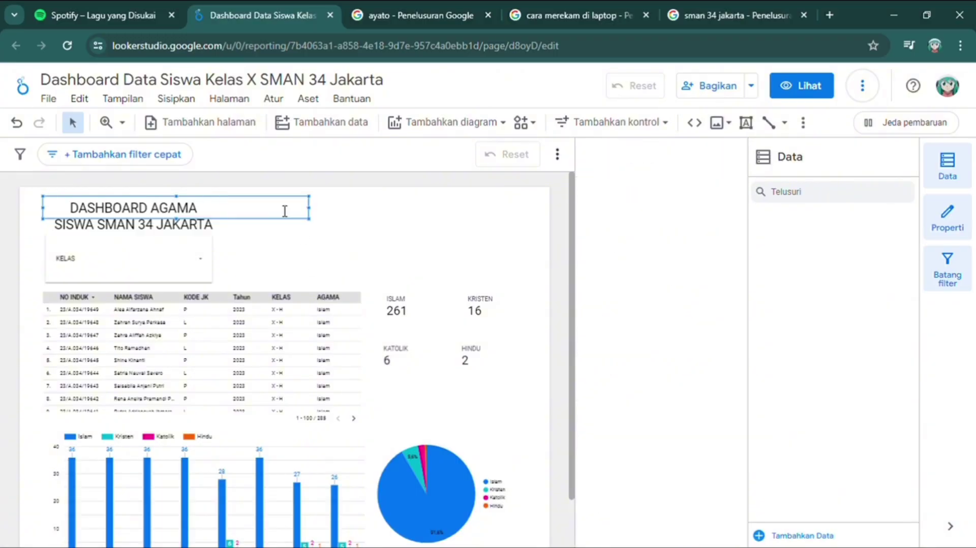
pyautogui.click(219, 209)
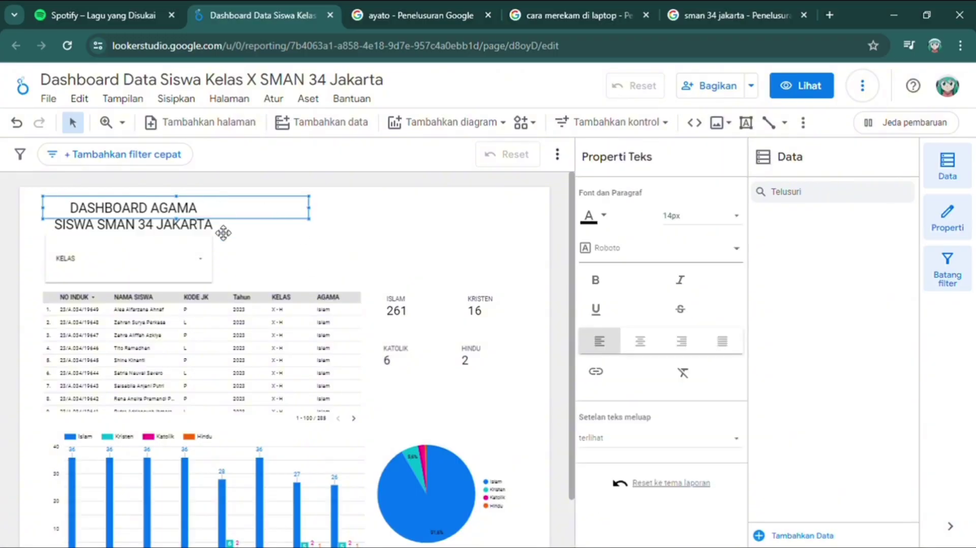
pyautogui.doubleClick(224, 229)
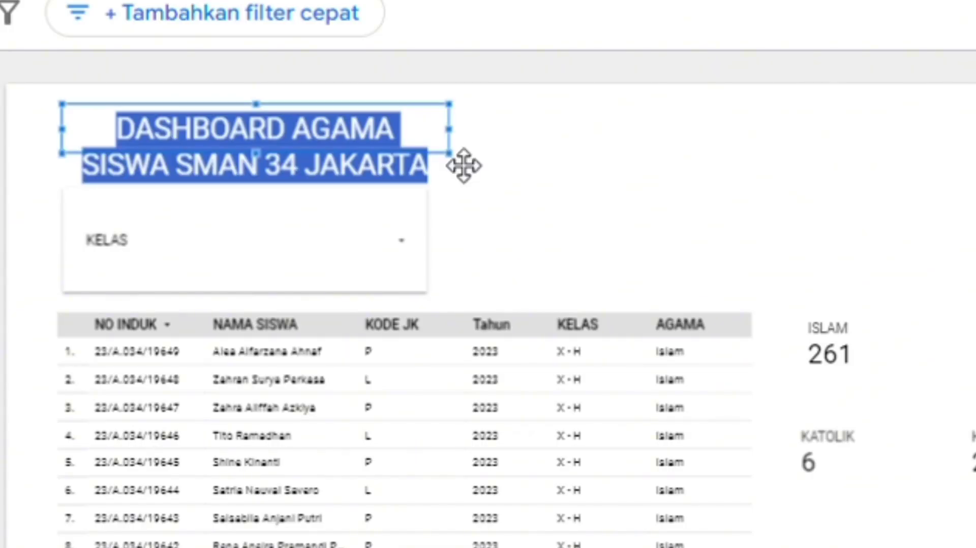
pyautogui.click(450, 158)
pyautogui.moveTo(474, 162); pyautogui.dragTo(779, 155)
pyautogui.click(837, 69)
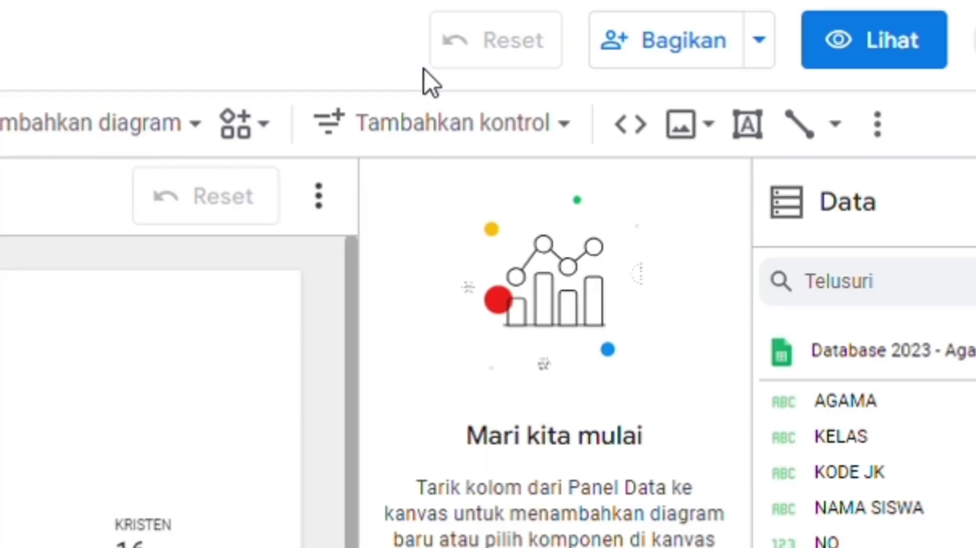
# Step: Draw a horizontal divider line across the full page width beneath the dashboard title
pyautogui.click(813, 131)
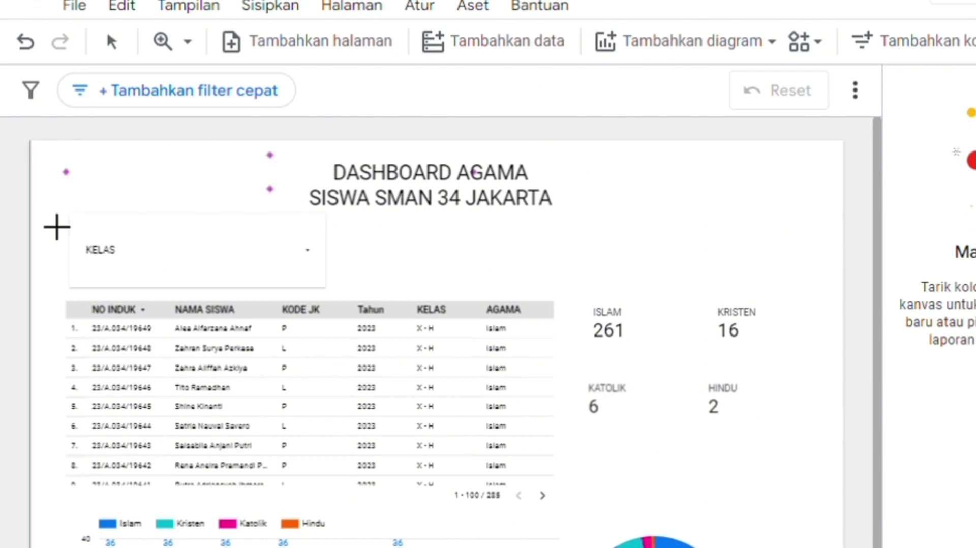
pyautogui.moveTo(19, 231)
pyautogui.mouseDown()
pyautogui.moveTo(226, 242)
pyautogui.moveTo(447, 287)
pyautogui.mouseUp()
pyautogui.moveTo(686, 296)
pyautogui.mouseDown()
pyautogui.moveTo(800, 234)
pyautogui.moveTo(848, 229)
pyautogui.mouseUp()
# Step: Shrink the KELAS control to fit above the table and lower the divider line to just above it
pyautogui.click(251, 268)
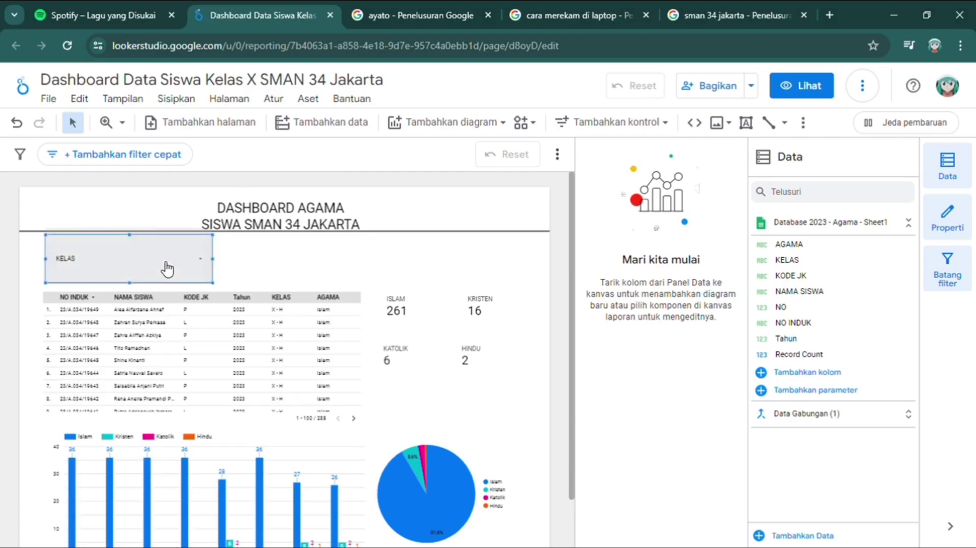
pyautogui.click(209, 279)
pyautogui.moveTo(214, 284); pyautogui.dragTo(164, 280)
pyautogui.moveTo(198, 238); pyautogui.dragTo(198, 252)
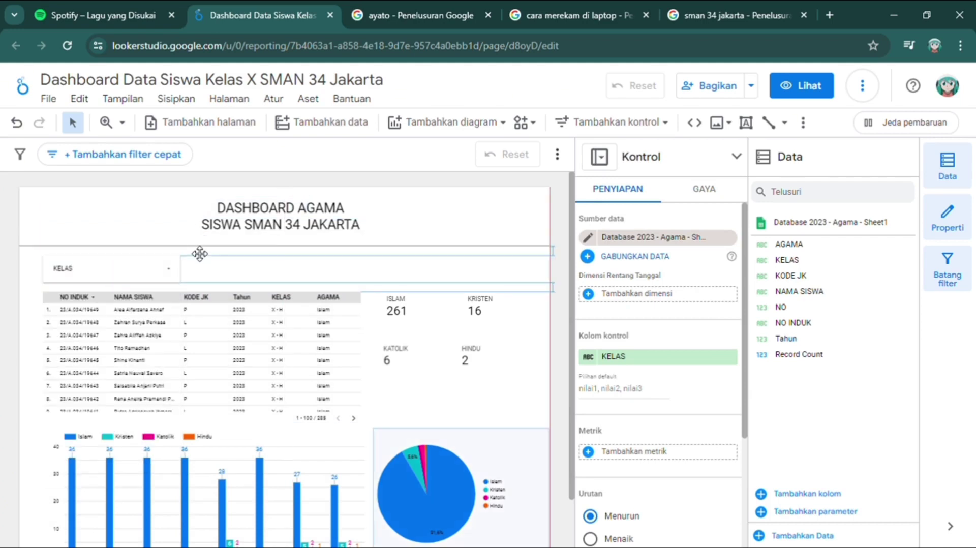
pyautogui.click(575, 257)
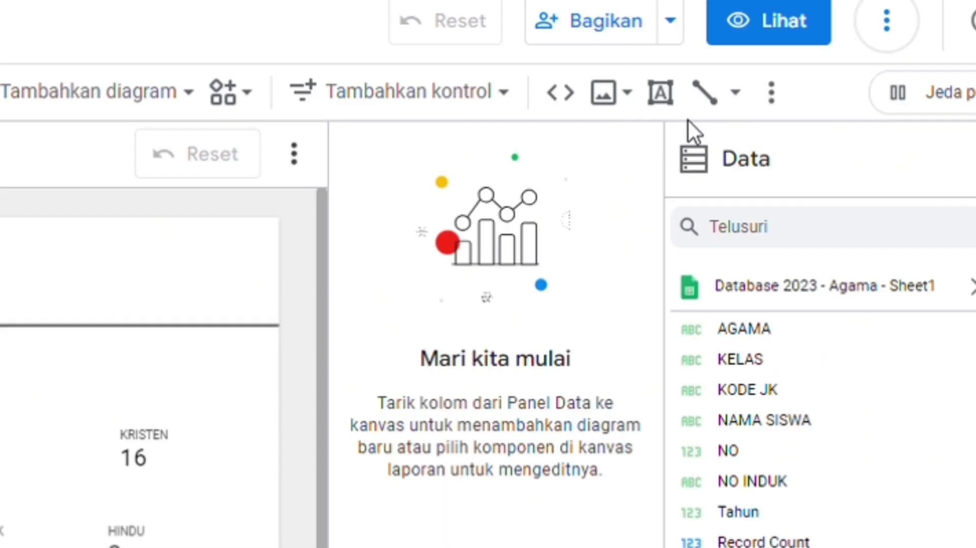
# Step: Upload the SMA Negeri XXXIV Jakarta logo from the computer and place it, scaled down, in the header's left corner
pyautogui.click(614, 104)
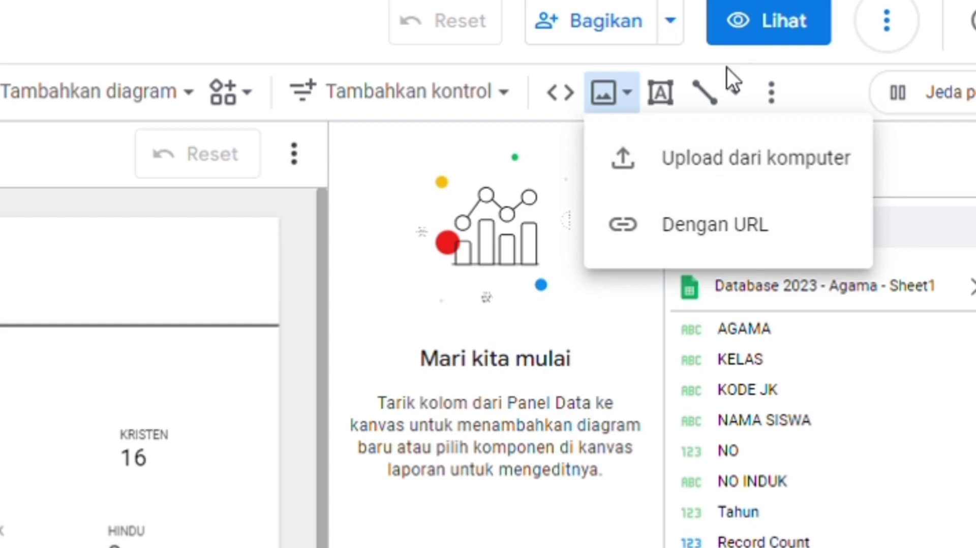
pyautogui.click(734, 164)
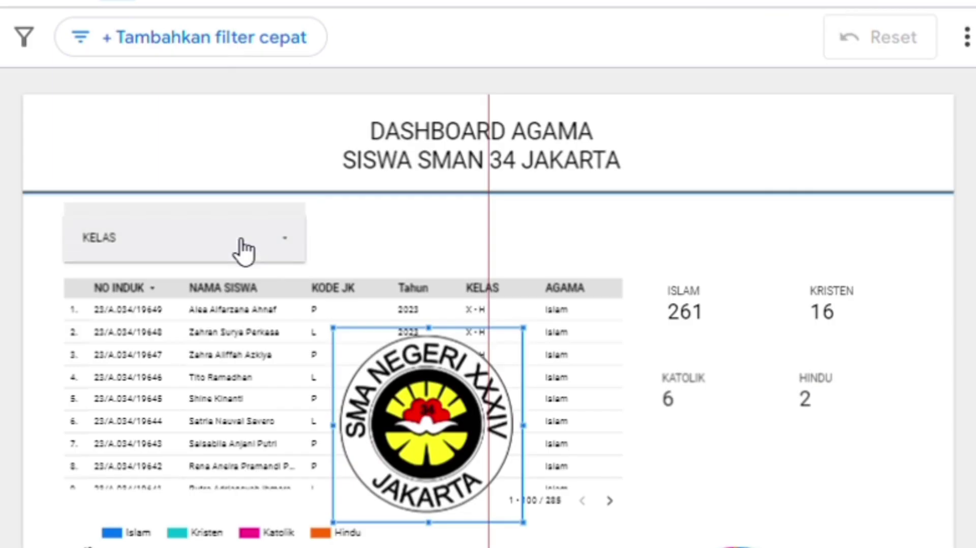
pyautogui.moveTo(411, 371); pyautogui.dragTo(104, 144)
pyautogui.moveTo(212, 289); pyautogui.dragTo(92, 173)
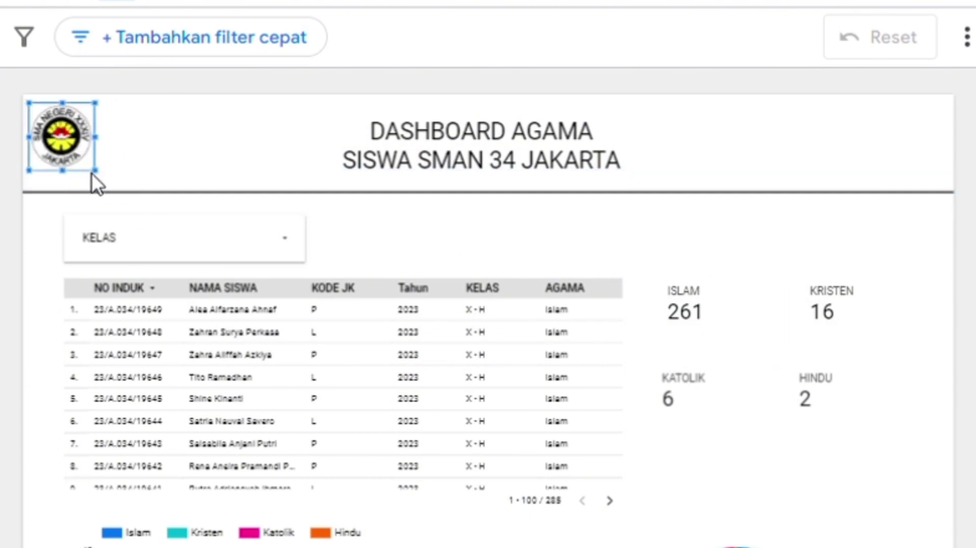
pyautogui.click(370, 82)
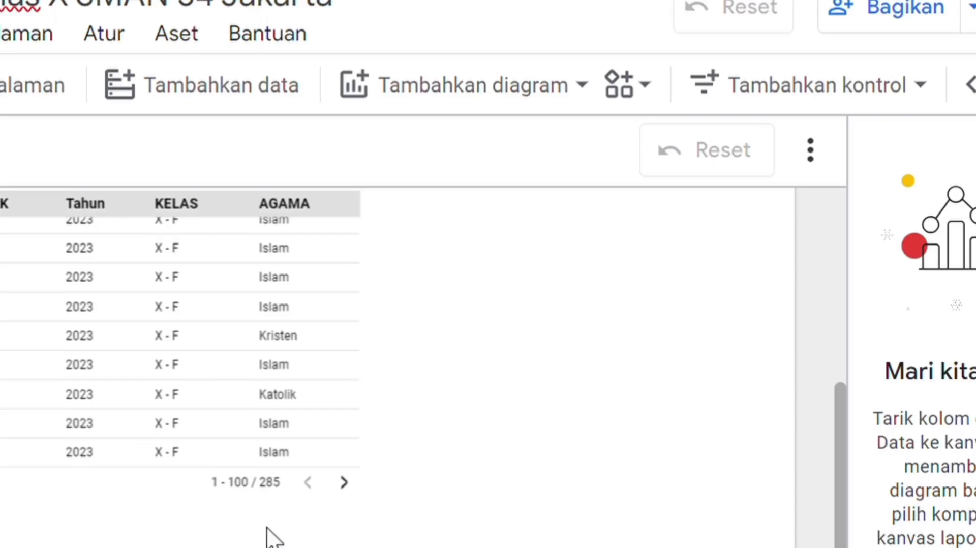
# Step: Insert a column chart below the student table and widen it to nearly the table's width
pyautogui.click(483, 81)
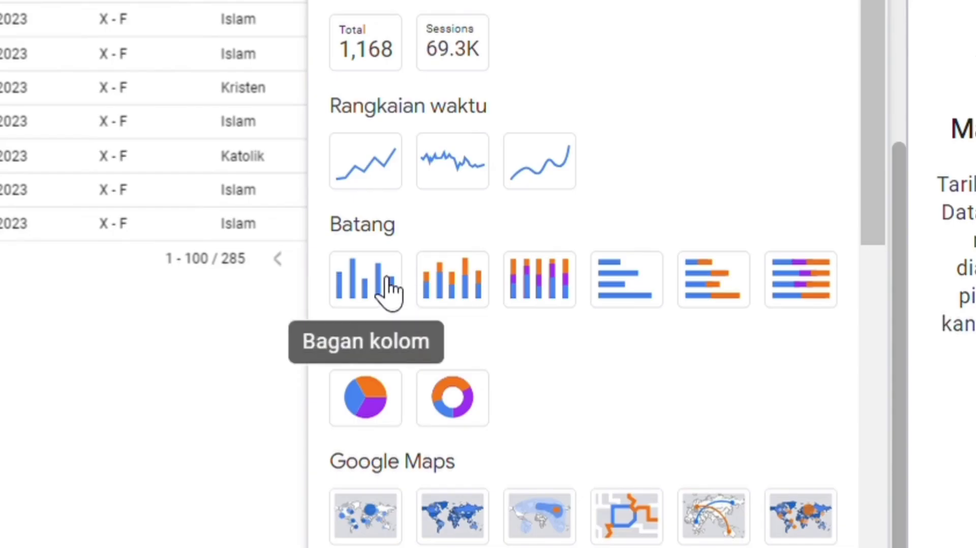
pyautogui.click(389, 292)
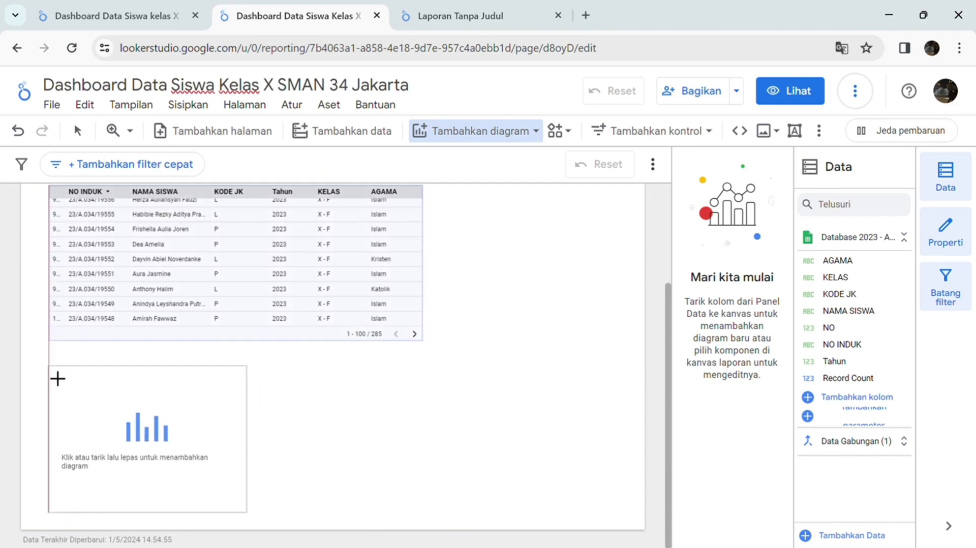
pyautogui.click(57, 378)
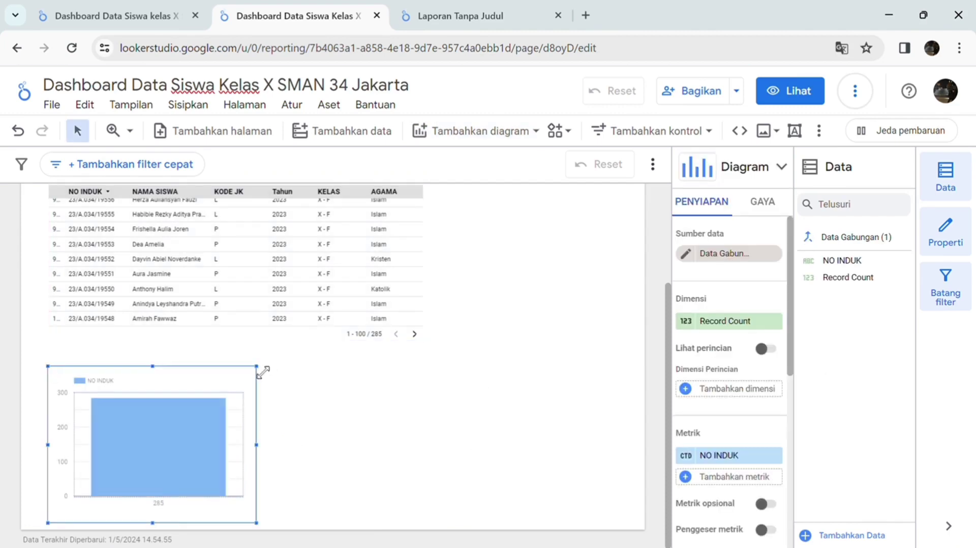
pyautogui.moveTo(261, 370); pyautogui.dragTo(409, 372)
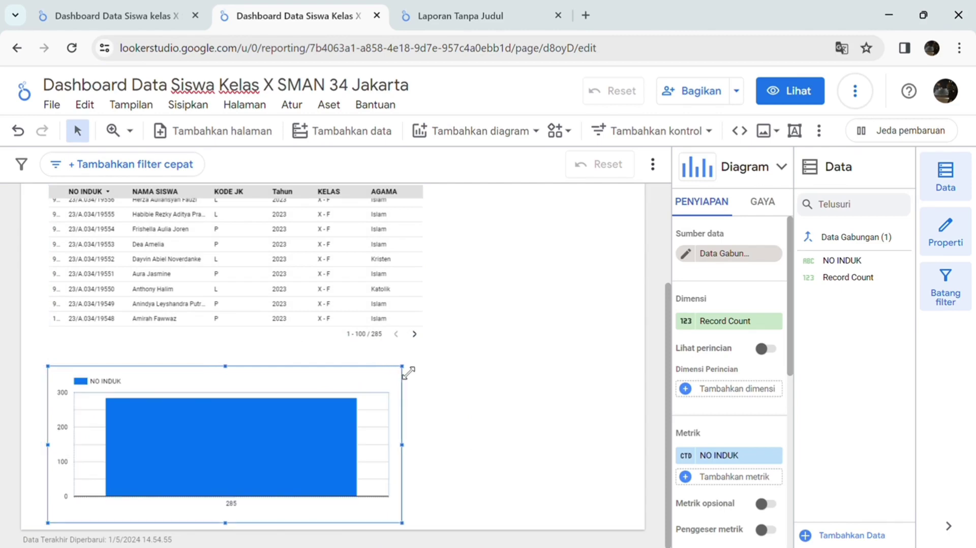
# Step: Switch the column chart to the Database 2023 - Agama source, with KELAS as dimension and AGAMA as breakdown dimension
pyautogui.click(719, 252)
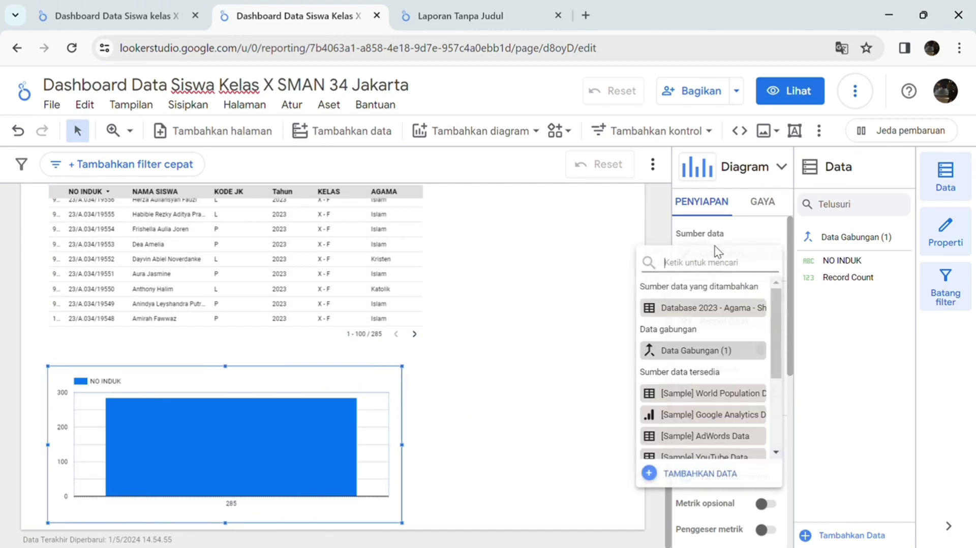
pyautogui.click(687, 312)
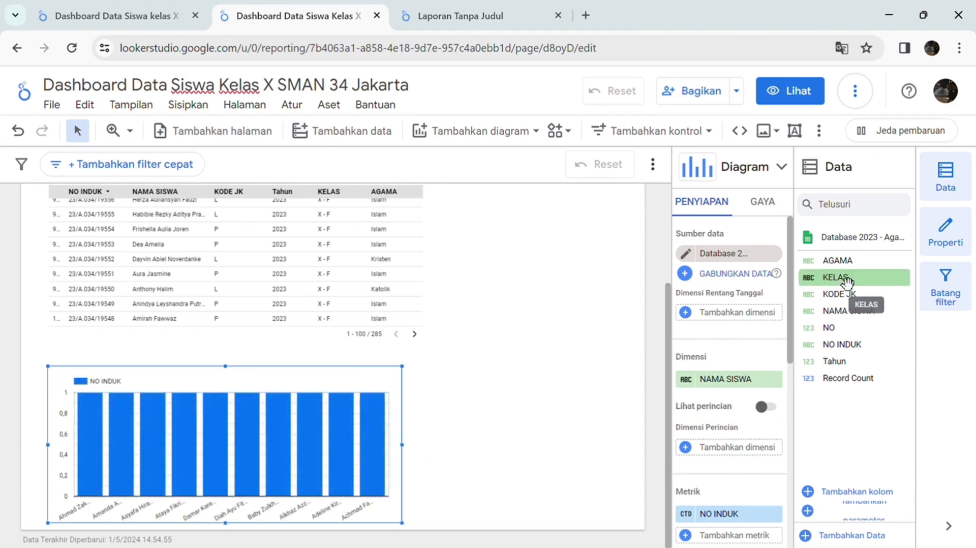
pyautogui.click(745, 382)
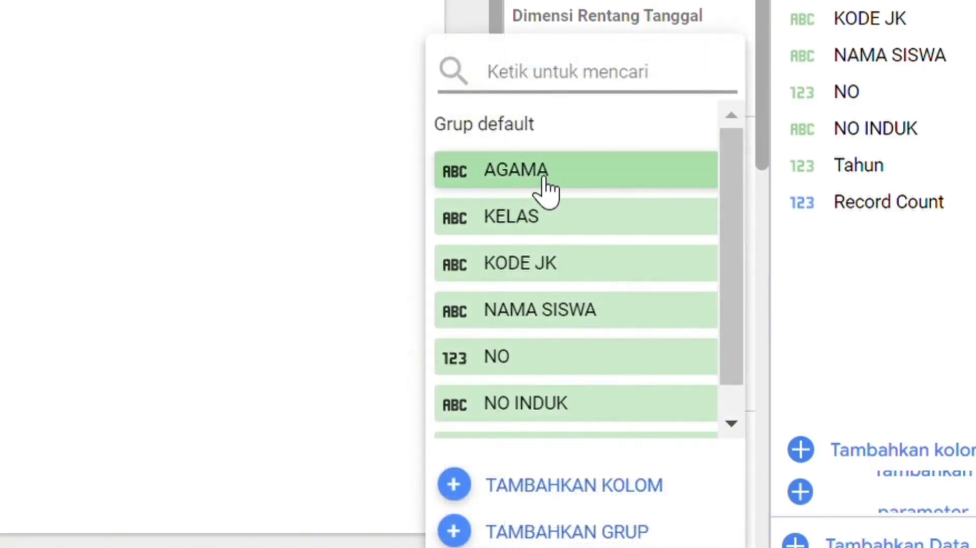
pyautogui.click(555, 226)
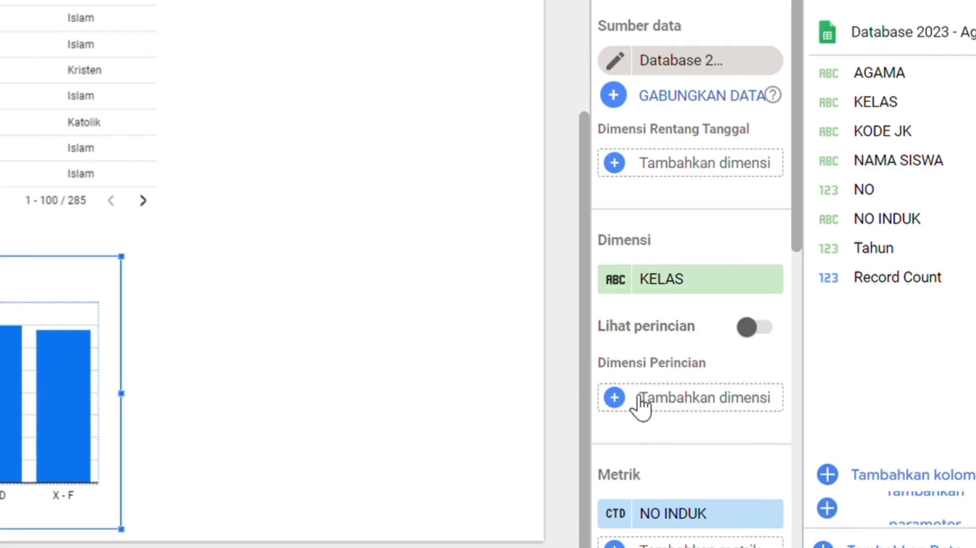
pyautogui.click(700, 449)
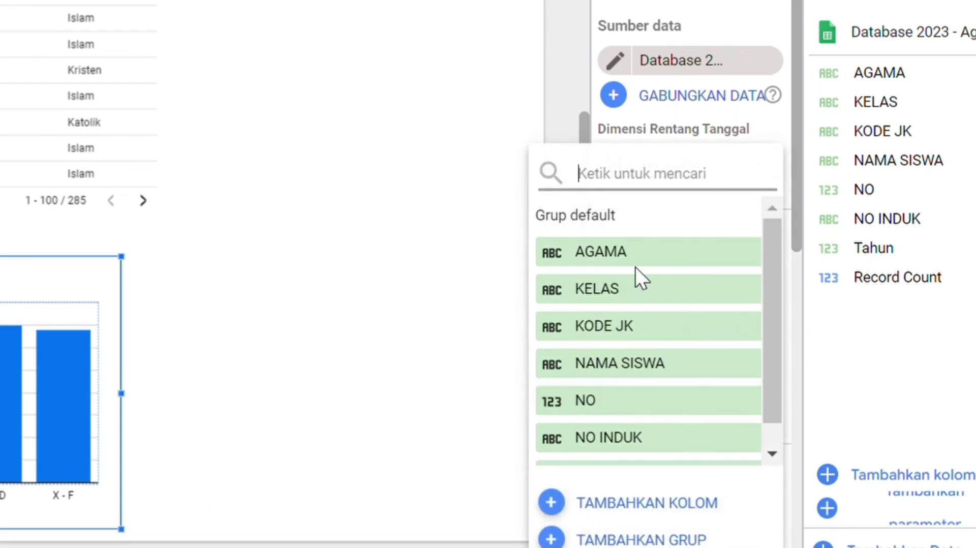
pyautogui.click(627, 256)
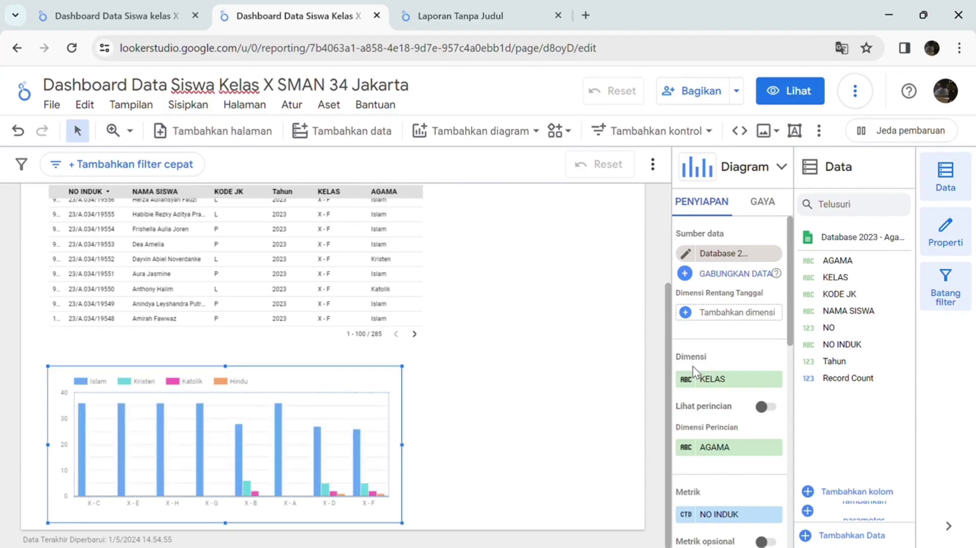
# Step: Choose NO INDUK as the column chart's metric and widen the chart to match the table above
pyautogui.scroll(-2, 705, 394)
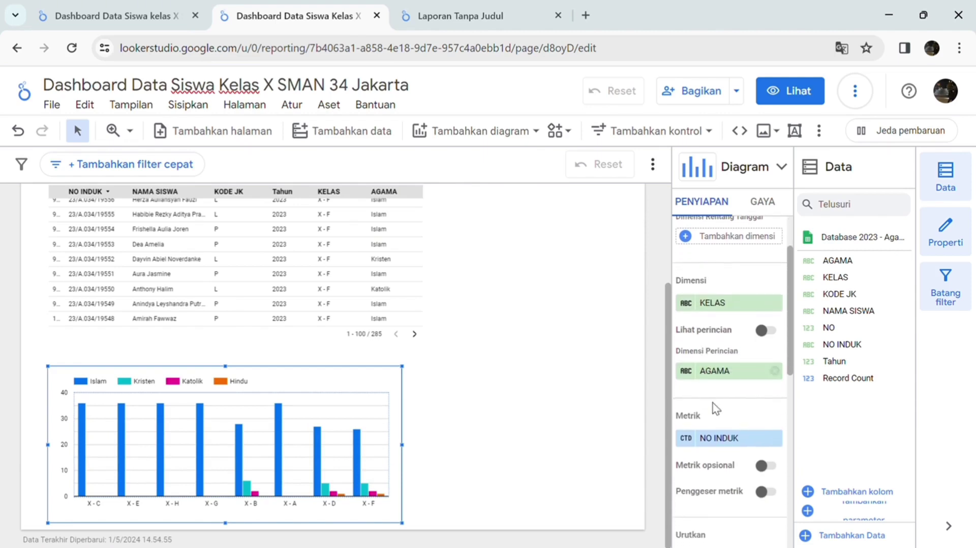
pyautogui.click(730, 440)
pyautogui.scroll(-1, 699, 459)
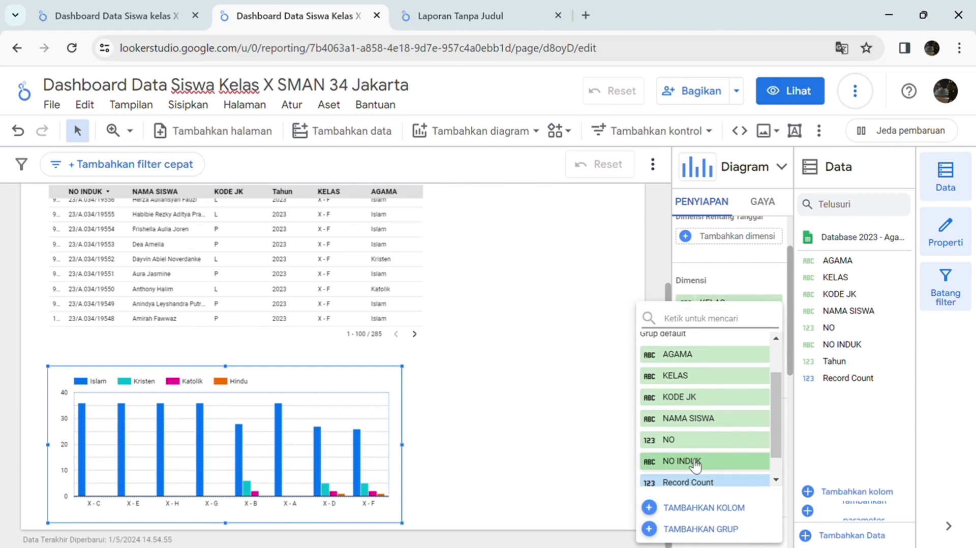
pyautogui.click(695, 462)
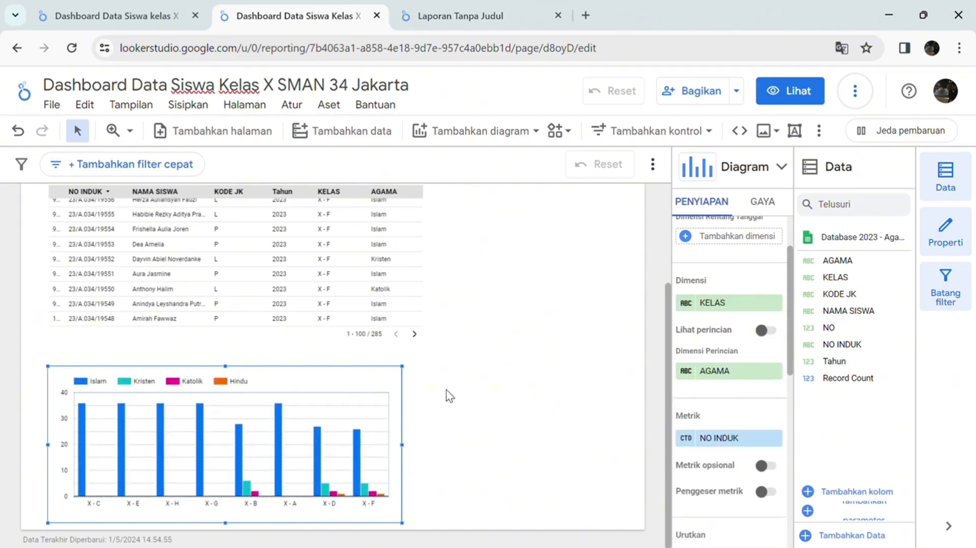
pyautogui.moveTo(408, 372); pyautogui.dragTo(426, 369)
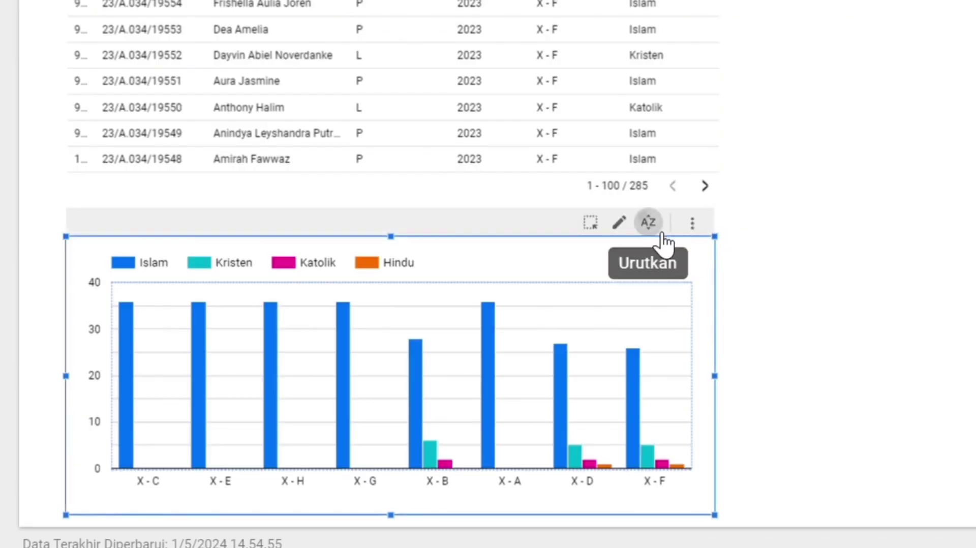
# Step: Sort the column chart by KELAS in ascending order, from X - A to X - H
pyautogui.click(653, 233)
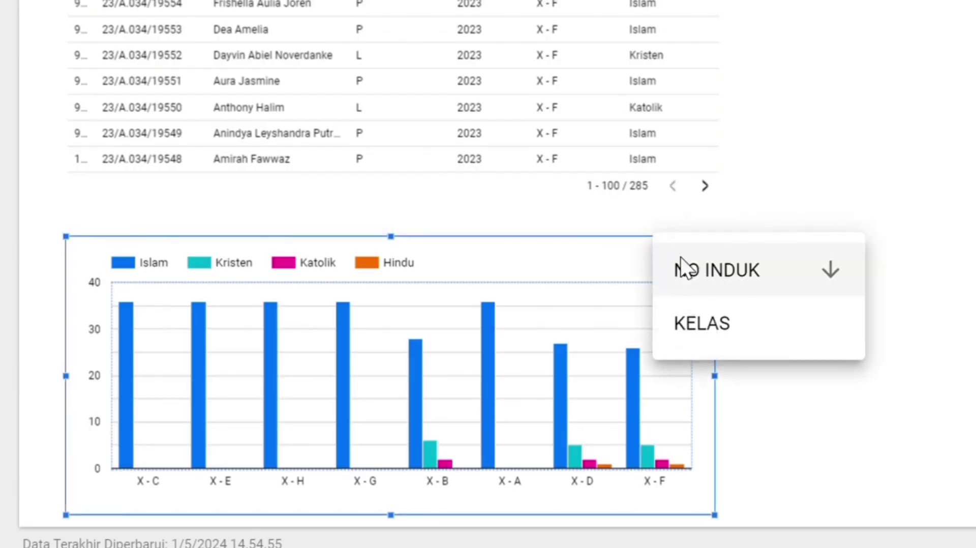
pyautogui.click(726, 337)
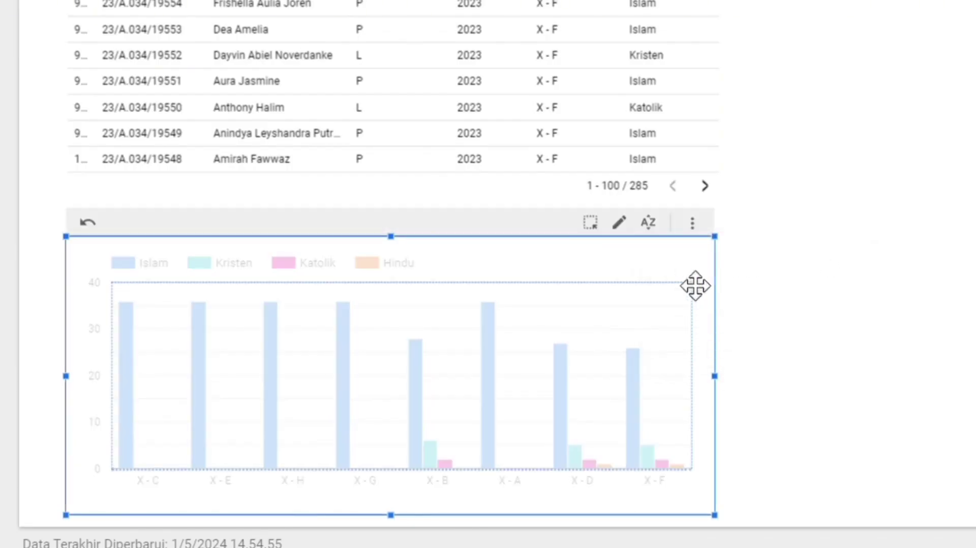
pyautogui.click(651, 225)
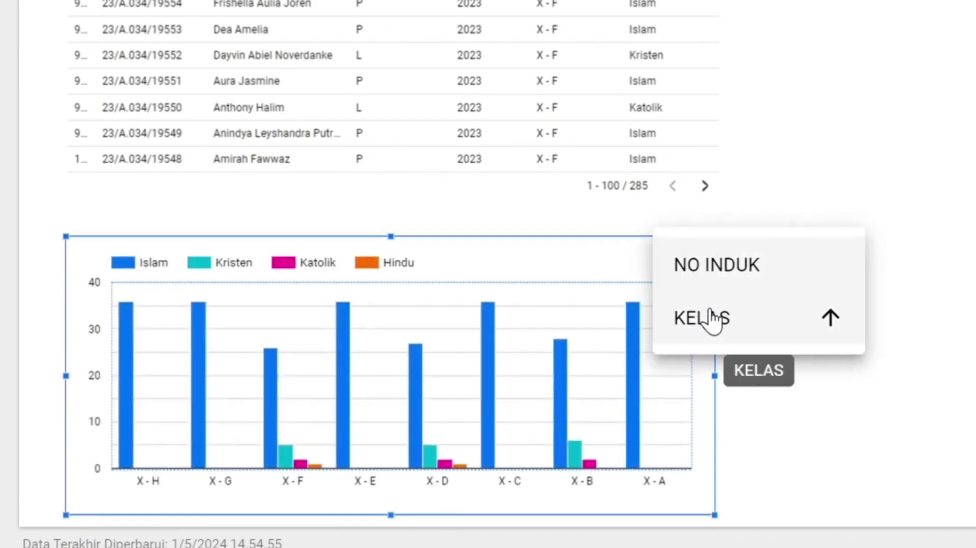
pyautogui.click(711, 320)
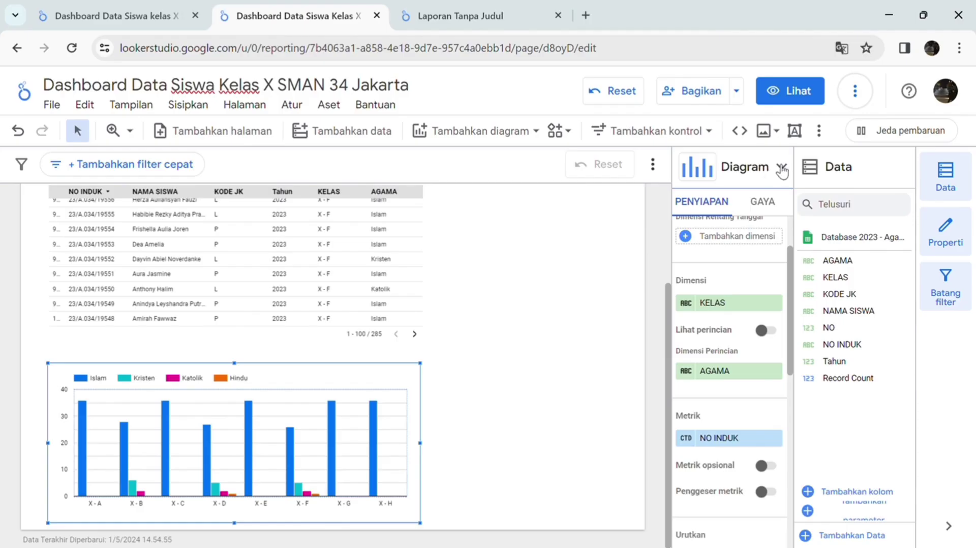
# Step: Preview the report in view mode to check the column chart, and return to editing
pyautogui.click(798, 91)
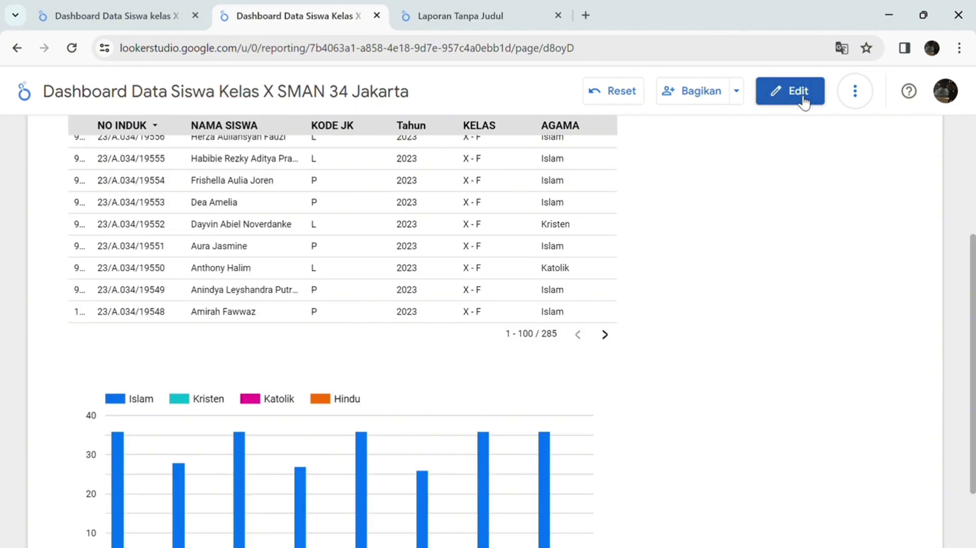
pyautogui.scroll(-2, 733, 179)
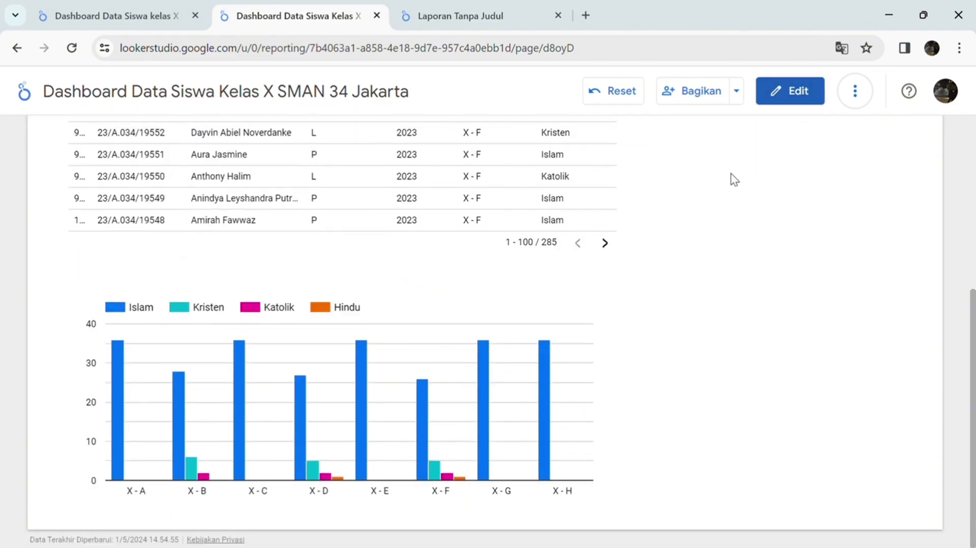
pyautogui.click(781, 102)
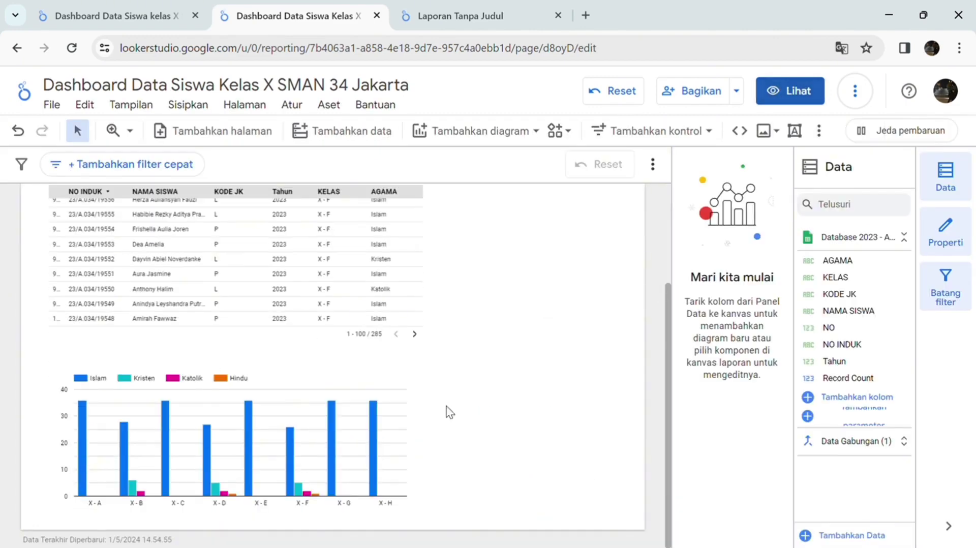
# Step: Show data labels on the column chart and widen it slightly past the table's edge, checking the result in view mode
pyautogui.click(389, 441)
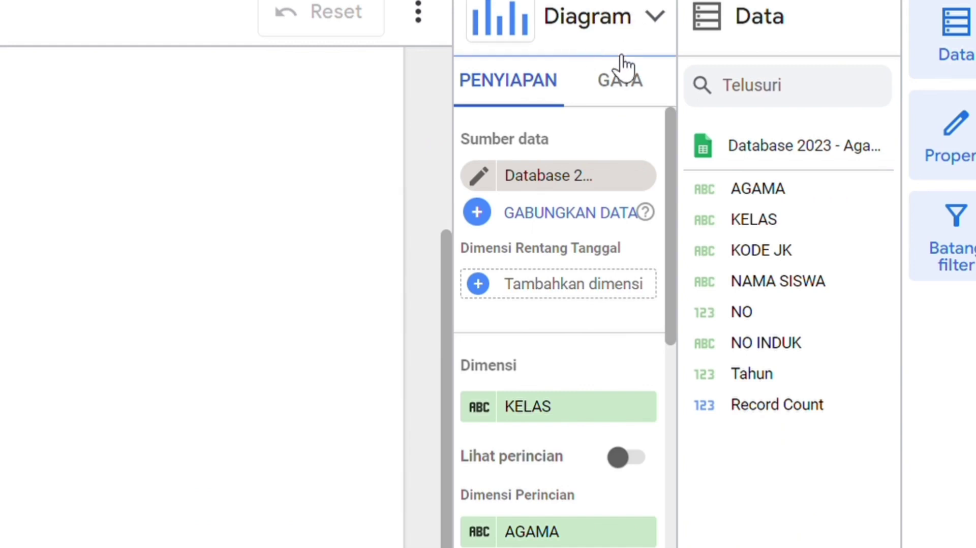
pyautogui.click(628, 79)
pyautogui.scroll(-2, 559, 325)
pyautogui.click(486, 298)
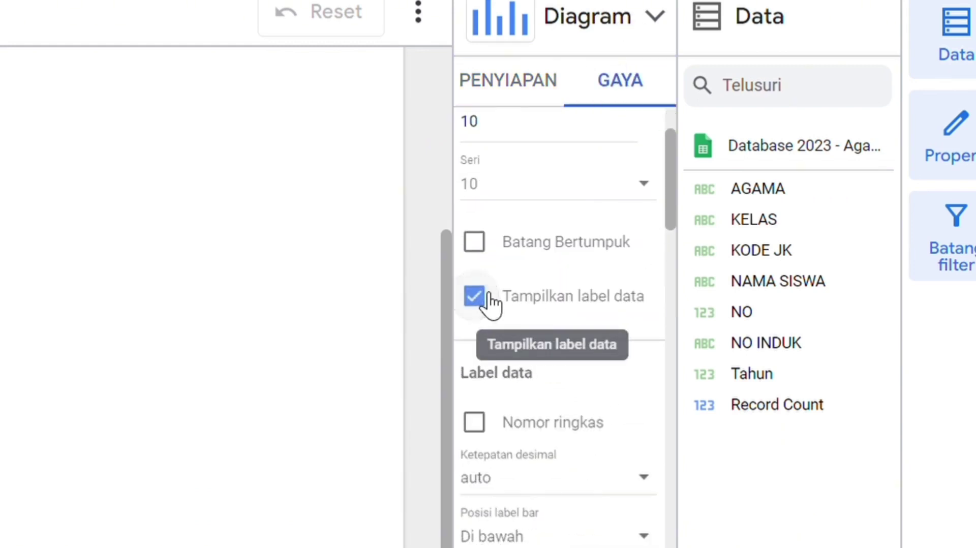
pyautogui.moveTo(420, 363); pyautogui.dragTo(453, 362)
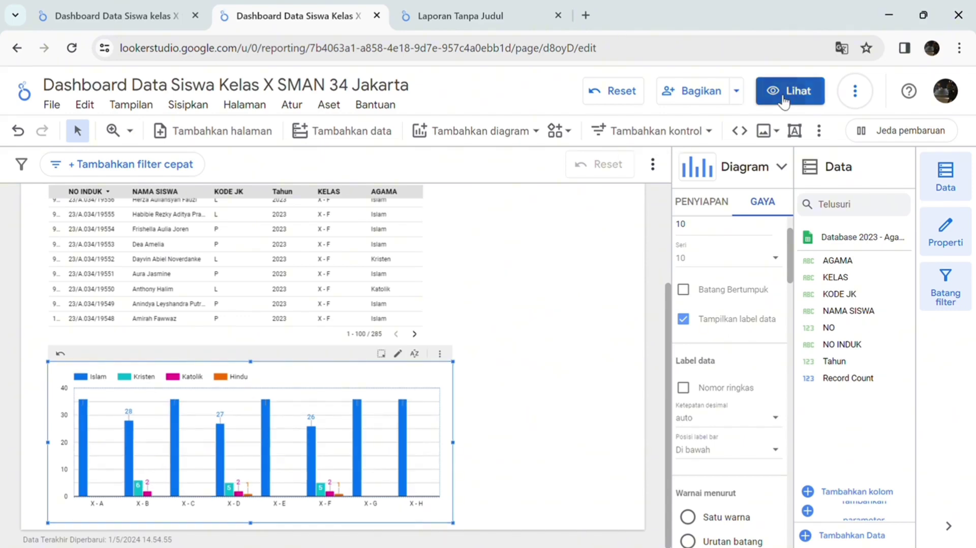
pyautogui.click(785, 101)
pyautogui.scroll(-2, 699, 227)
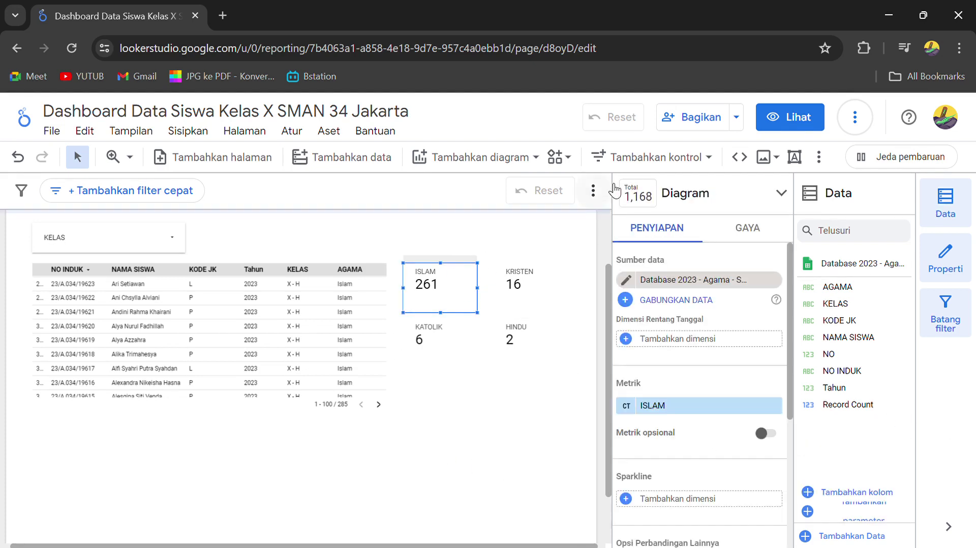
# Step: Give the ISLAM scorecard a solid blue background from the custom colours
pyautogui.click(749, 231)
pyautogui.scroll(-6, 725, 310)
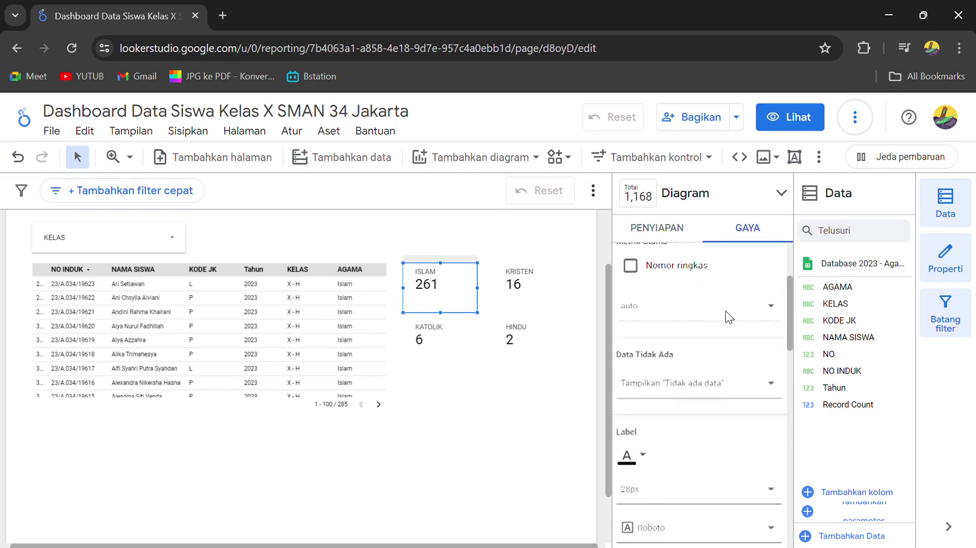
pyautogui.scroll(-3, 725, 312)
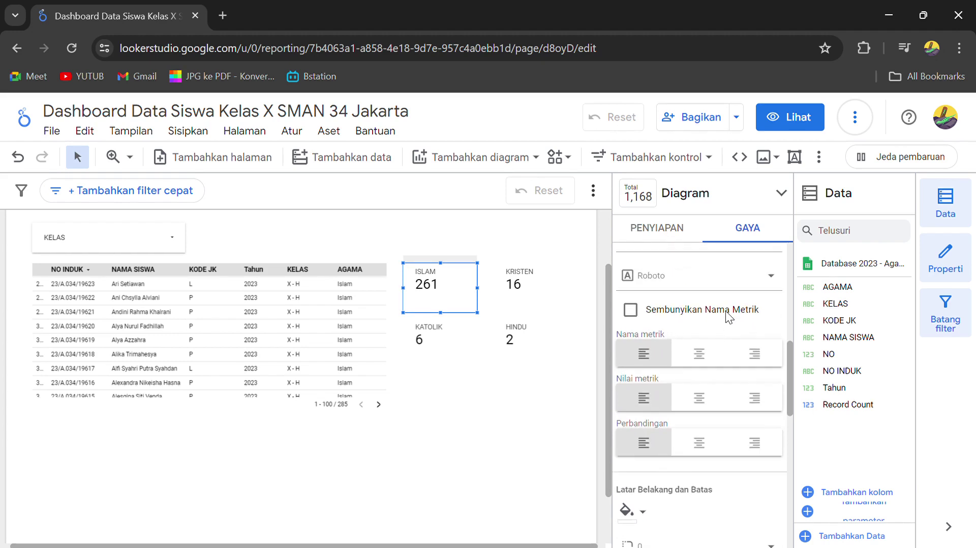
pyautogui.scroll(-3, 730, 316)
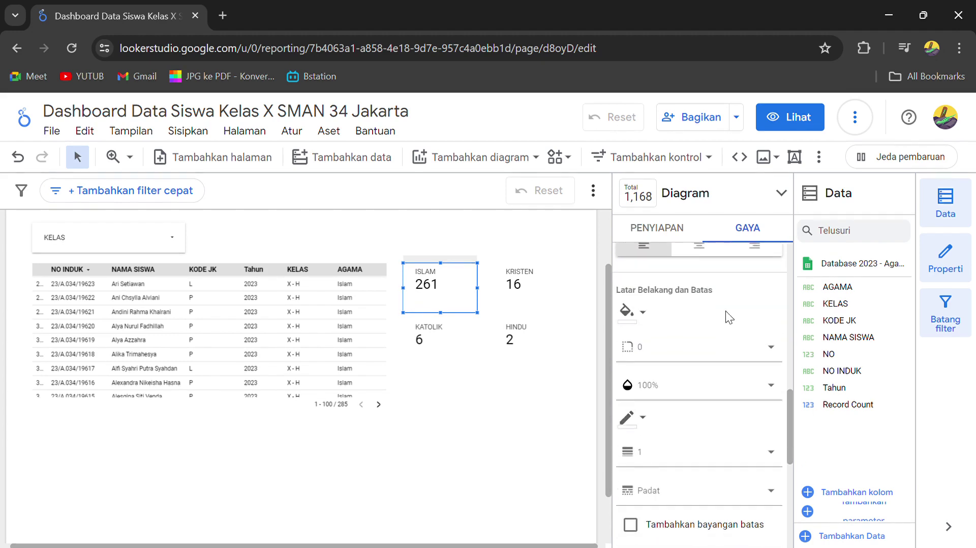
pyautogui.click(635, 322)
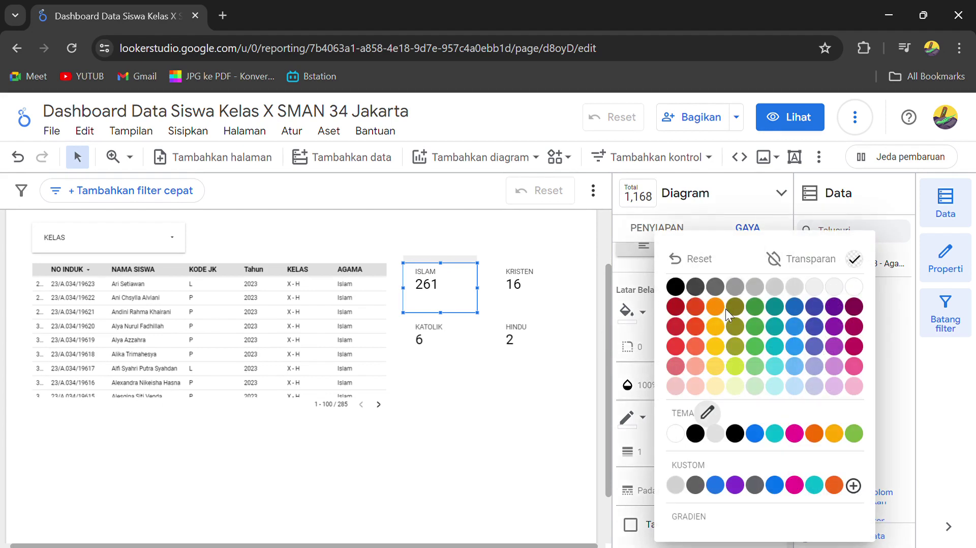
pyautogui.click(775, 485)
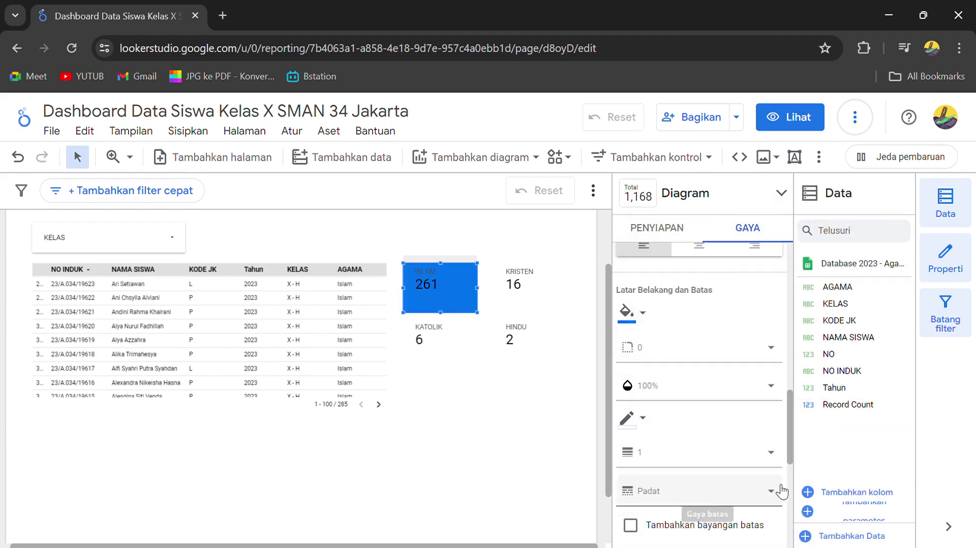
# Step: Give the KRISTEN scorecard a teal background from the custom colours
pyautogui.click(536, 298)
pyautogui.scroll(-5, 687, 398)
pyautogui.scroll(-6, 692, 402)
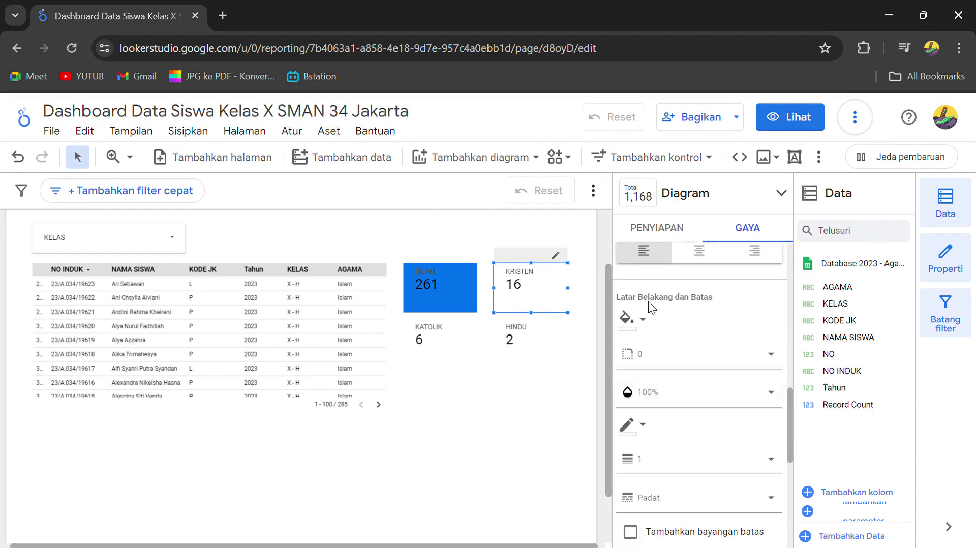
pyautogui.click(634, 320)
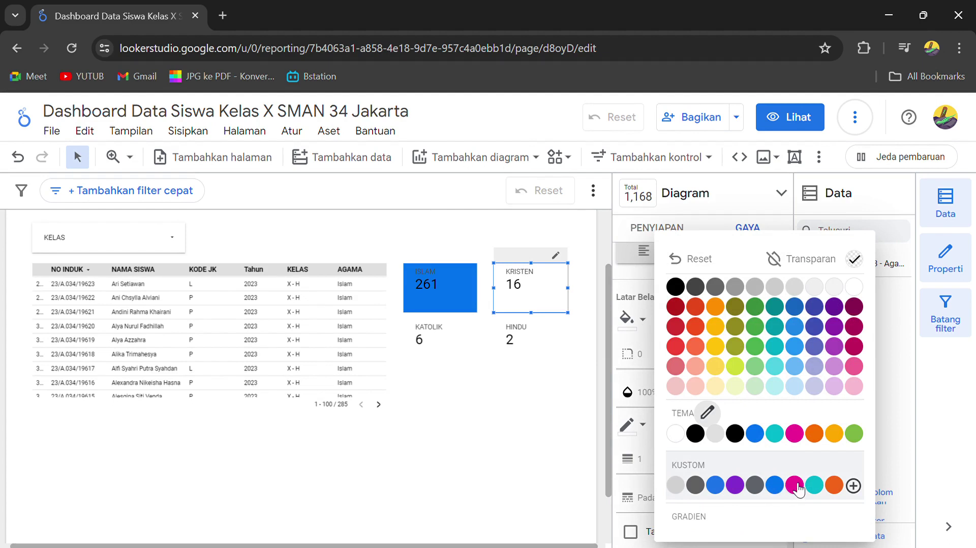
pyautogui.click(815, 486)
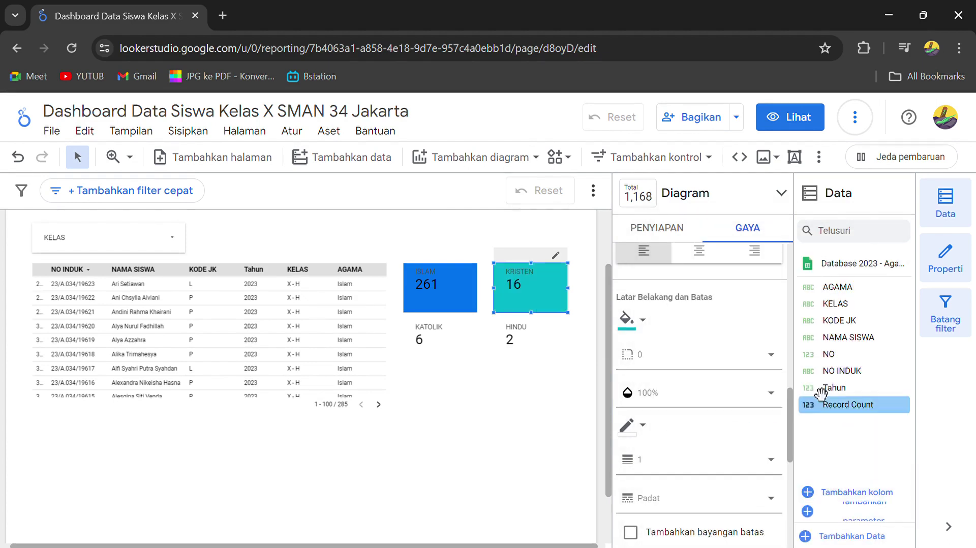
# Step: Give the KATOLIK scorecard a magenta background from the custom colours
pyautogui.click(448, 369)
pyautogui.scroll(-9, 682, 423)
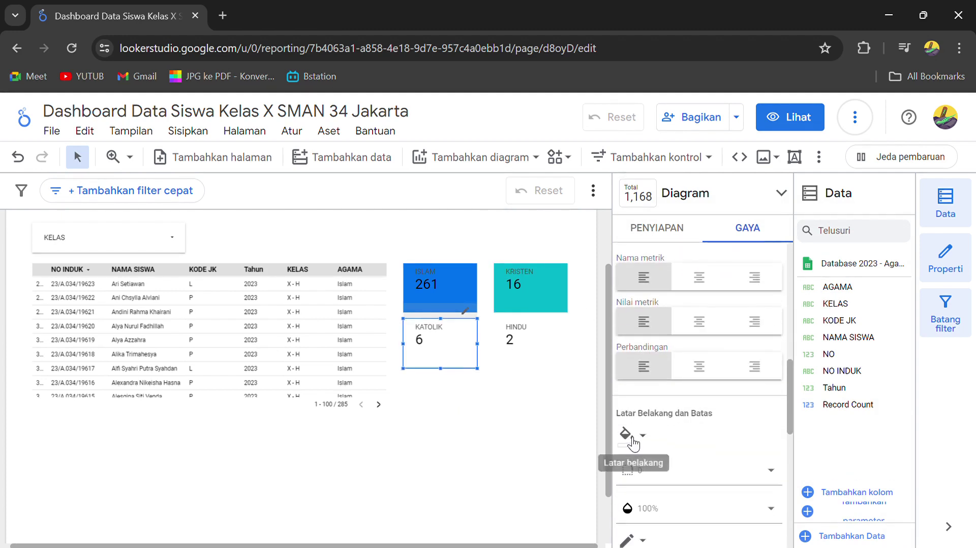
pyautogui.click(628, 435)
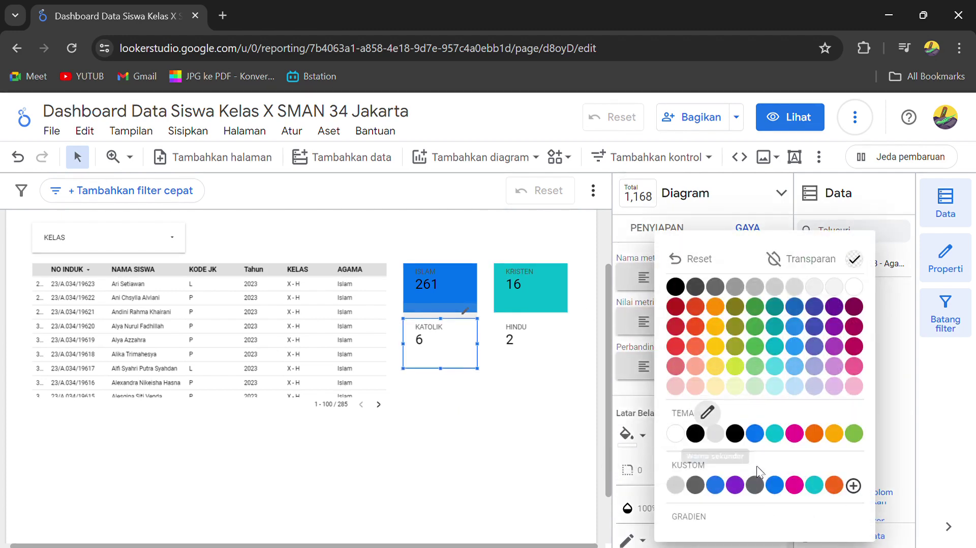
pyautogui.click(793, 485)
# Step: Give the HINDU scorecard an orange background from the custom colours and deselect it
pyautogui.click(561, 349)
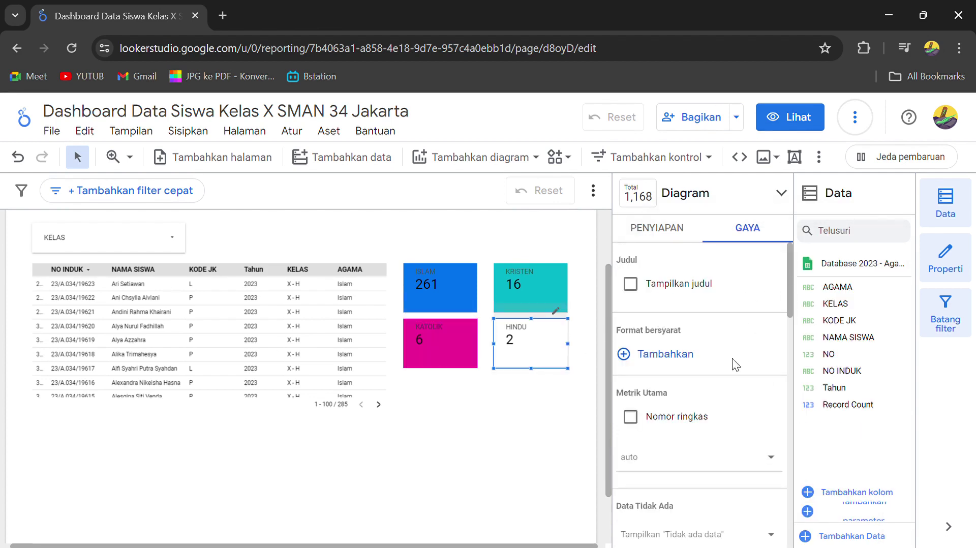
pyautogui.scroll(-10, 735, 364)
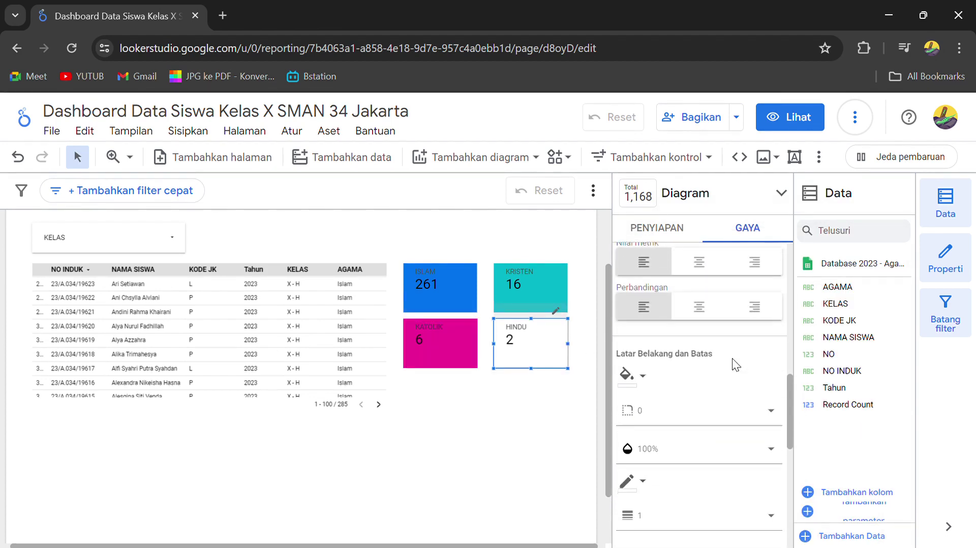
pyautogui.click(630, 375)
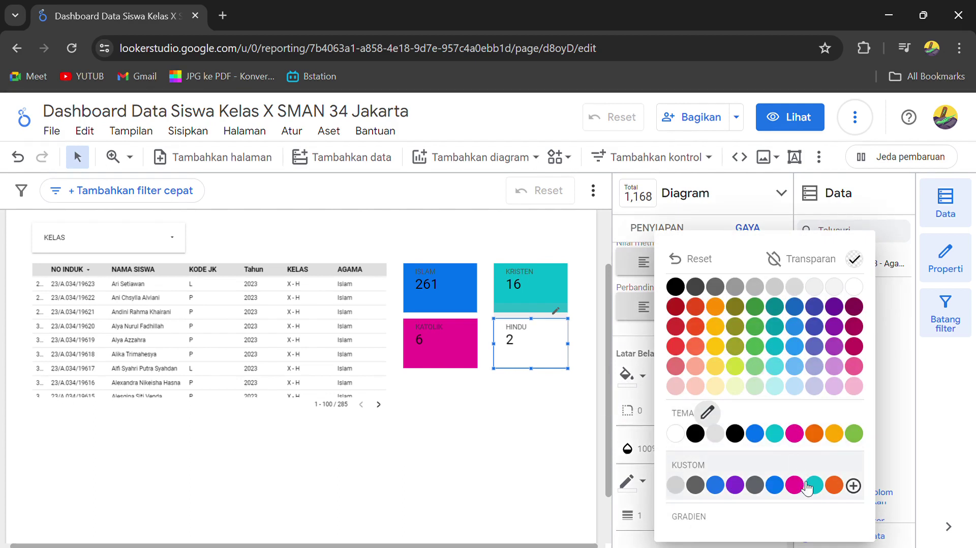
pyautogui.click(835, 485)
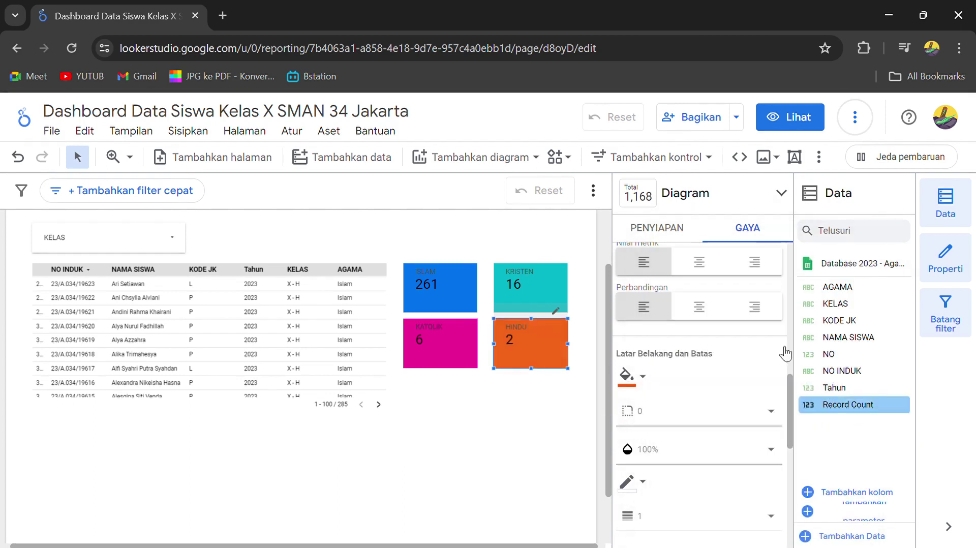
pyautogui.click(514, 404)
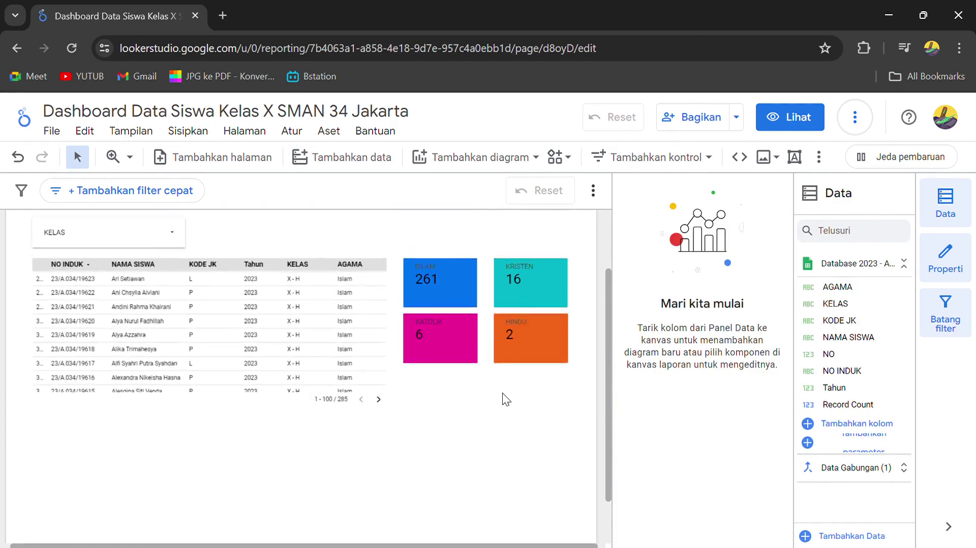